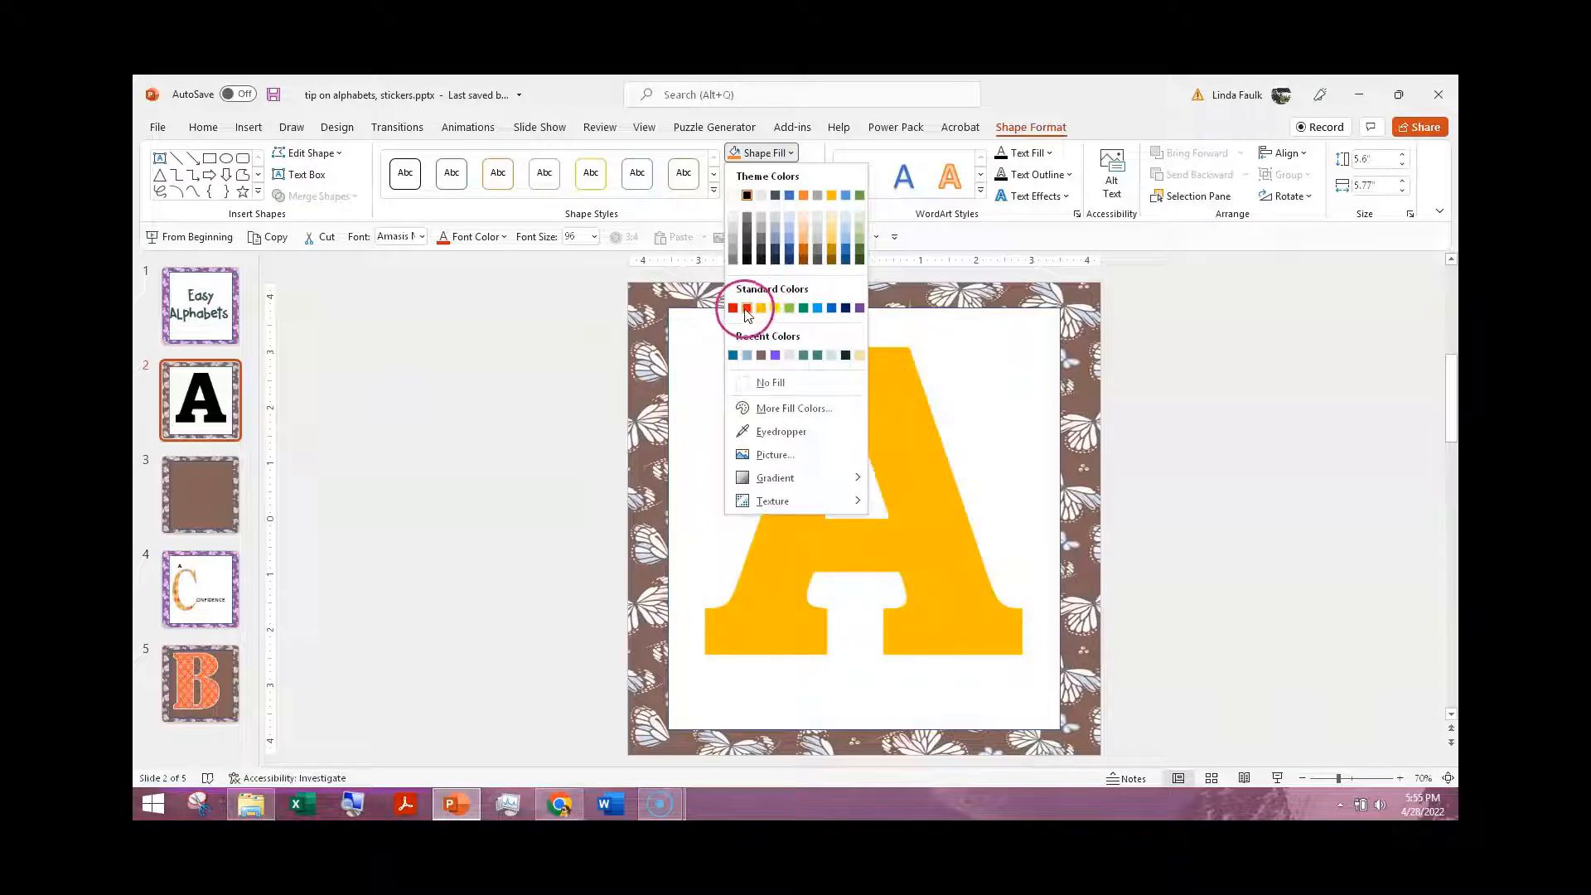
# Step: Fill the letter A with the picture 4.png from the 1-Sunburst folder and reposition it slightly within the white panel
pyautogui.click(775, 356)
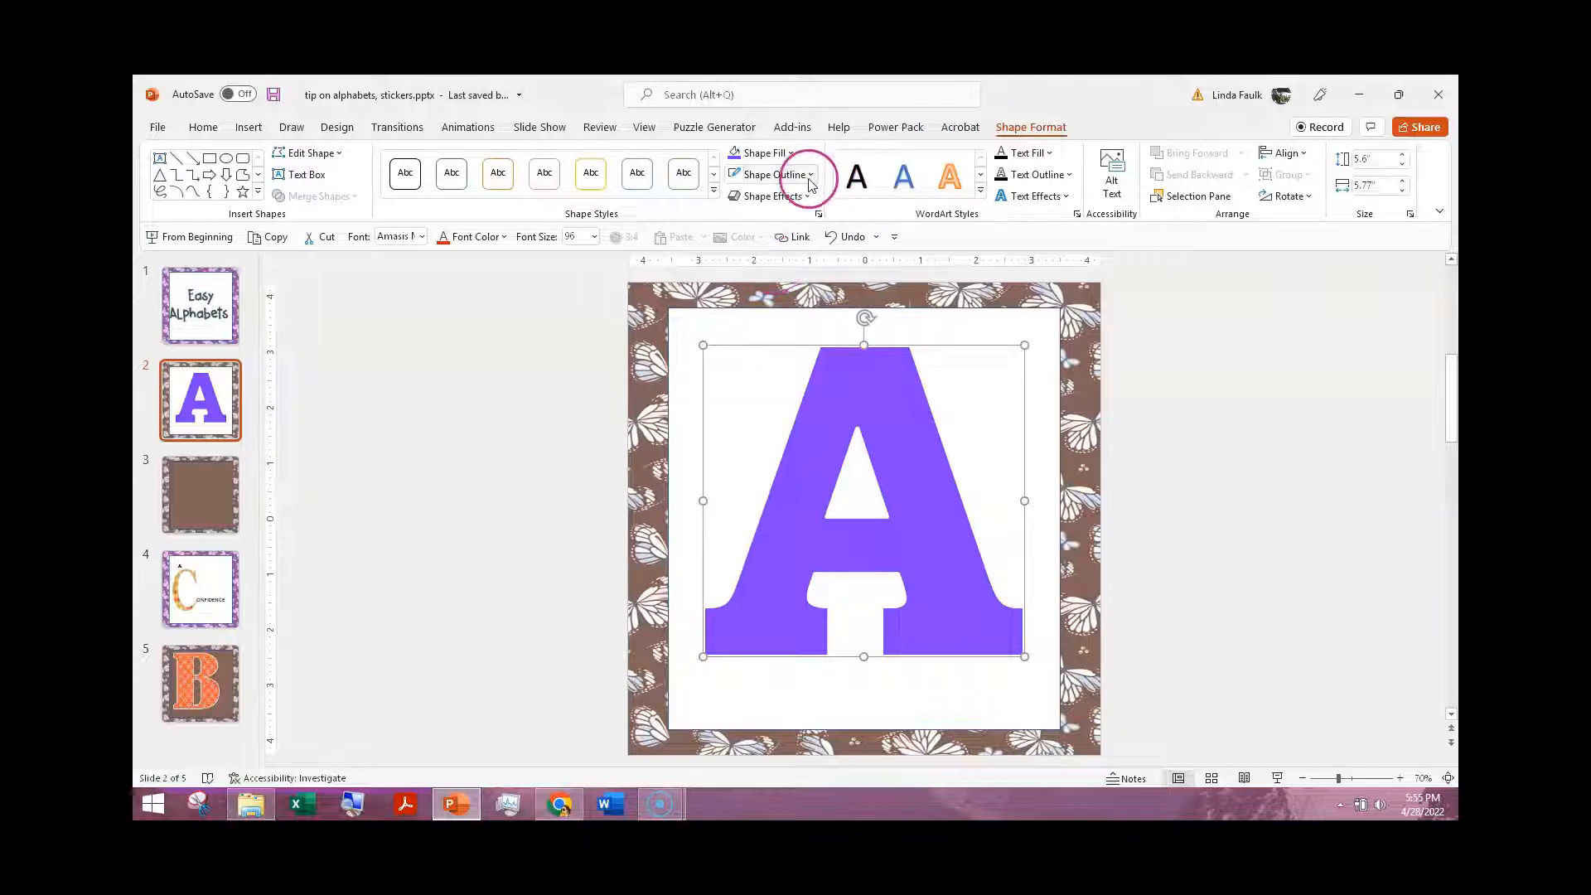
pyautogui.click(790, 154)
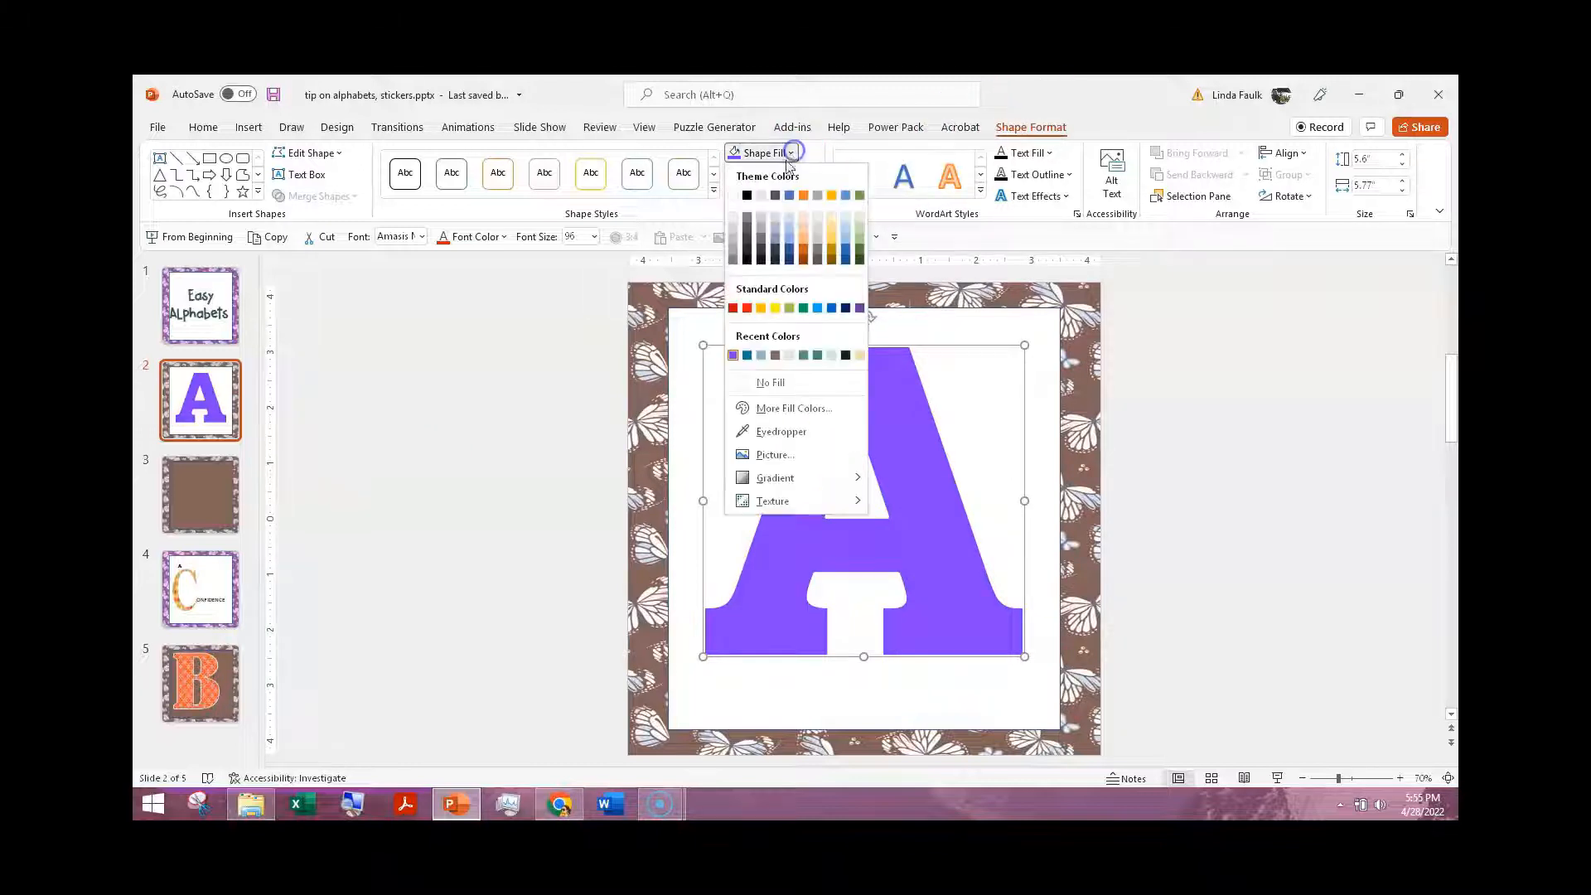
pyautogui.click(758, 454)
pyautogui.click(614, 369)
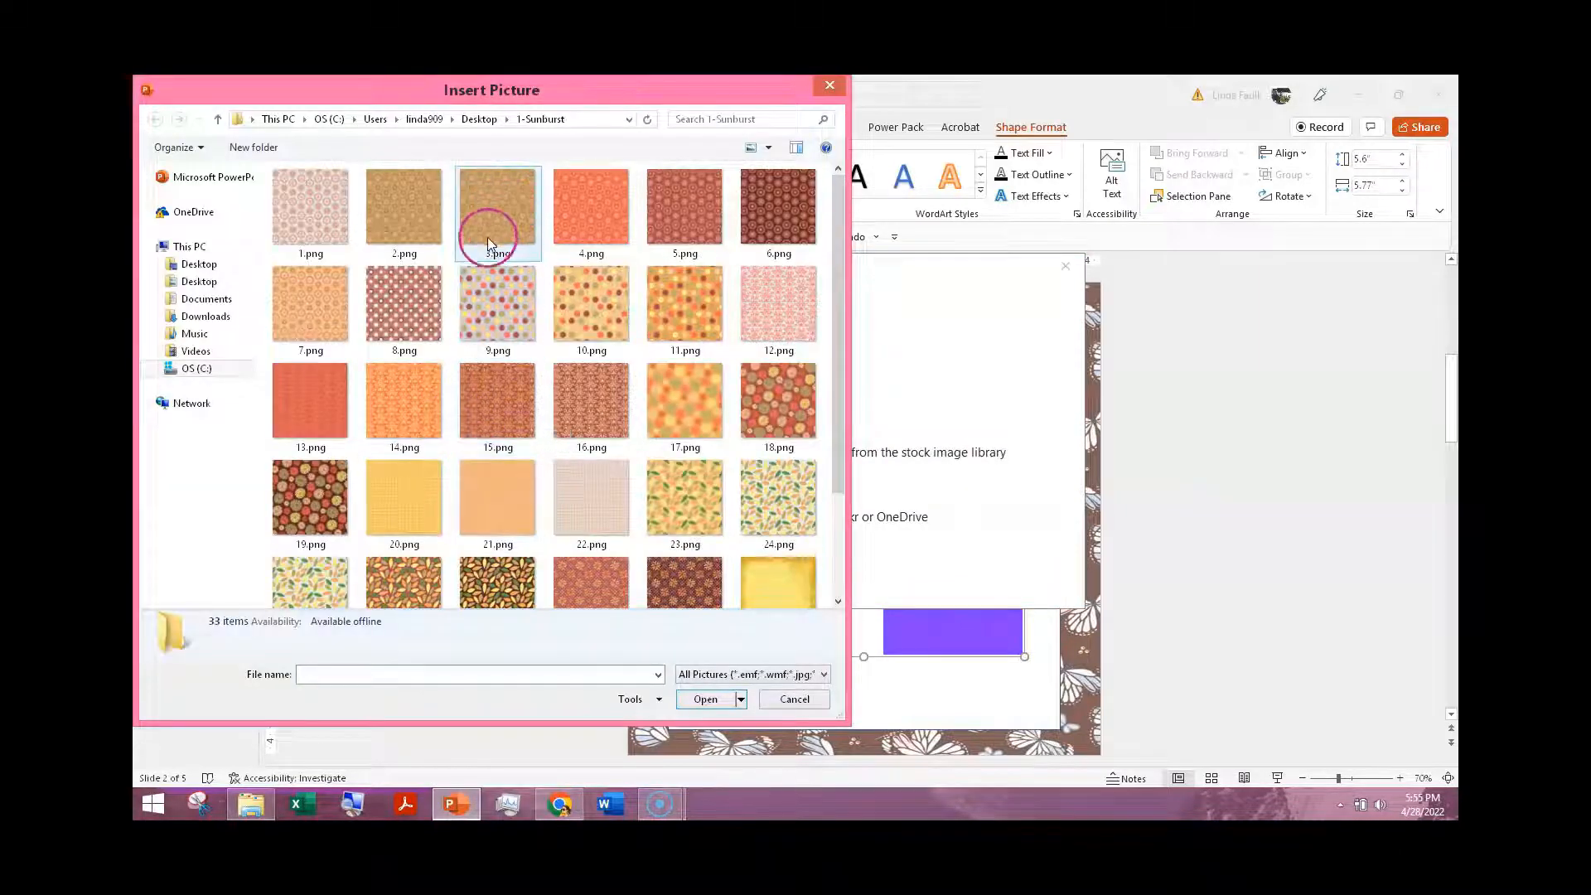
pyautogui.doubleClick(591, 232)
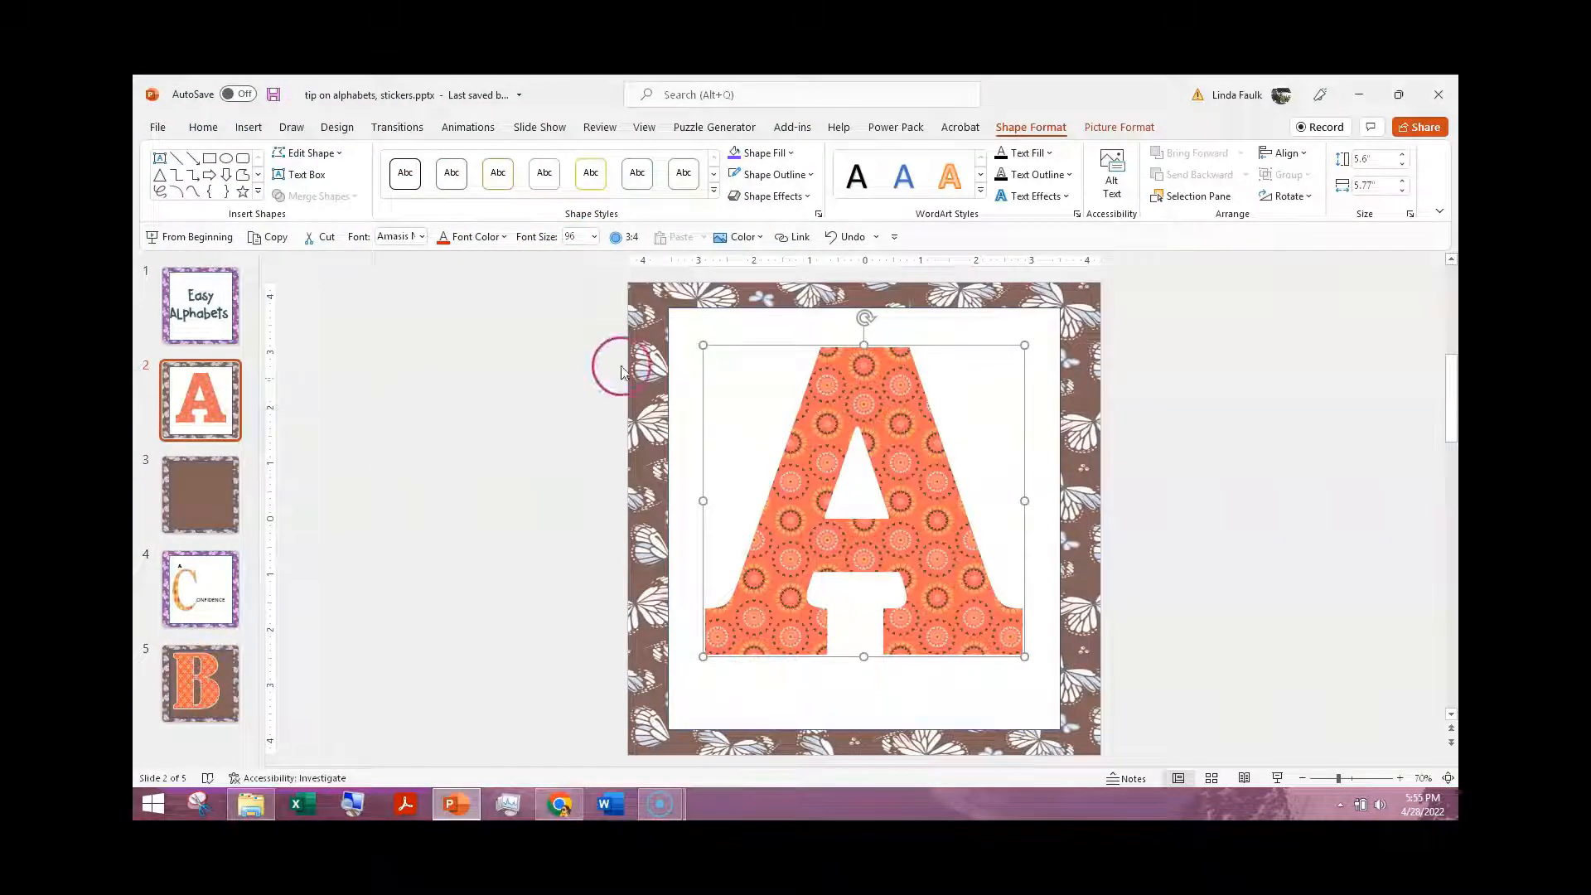
pyautogui.moveTo(867, 400)
pyautogui.mouseDown()
pyautogui.moveTo(763, 433)
pyautogui.moveTo(891, 400)
pyautogui.moveTo(767, 434)
pyautogui.moveTo(871, 412)
pyautogui.moveTo(840, 408)
pyautogui.mouseUp()
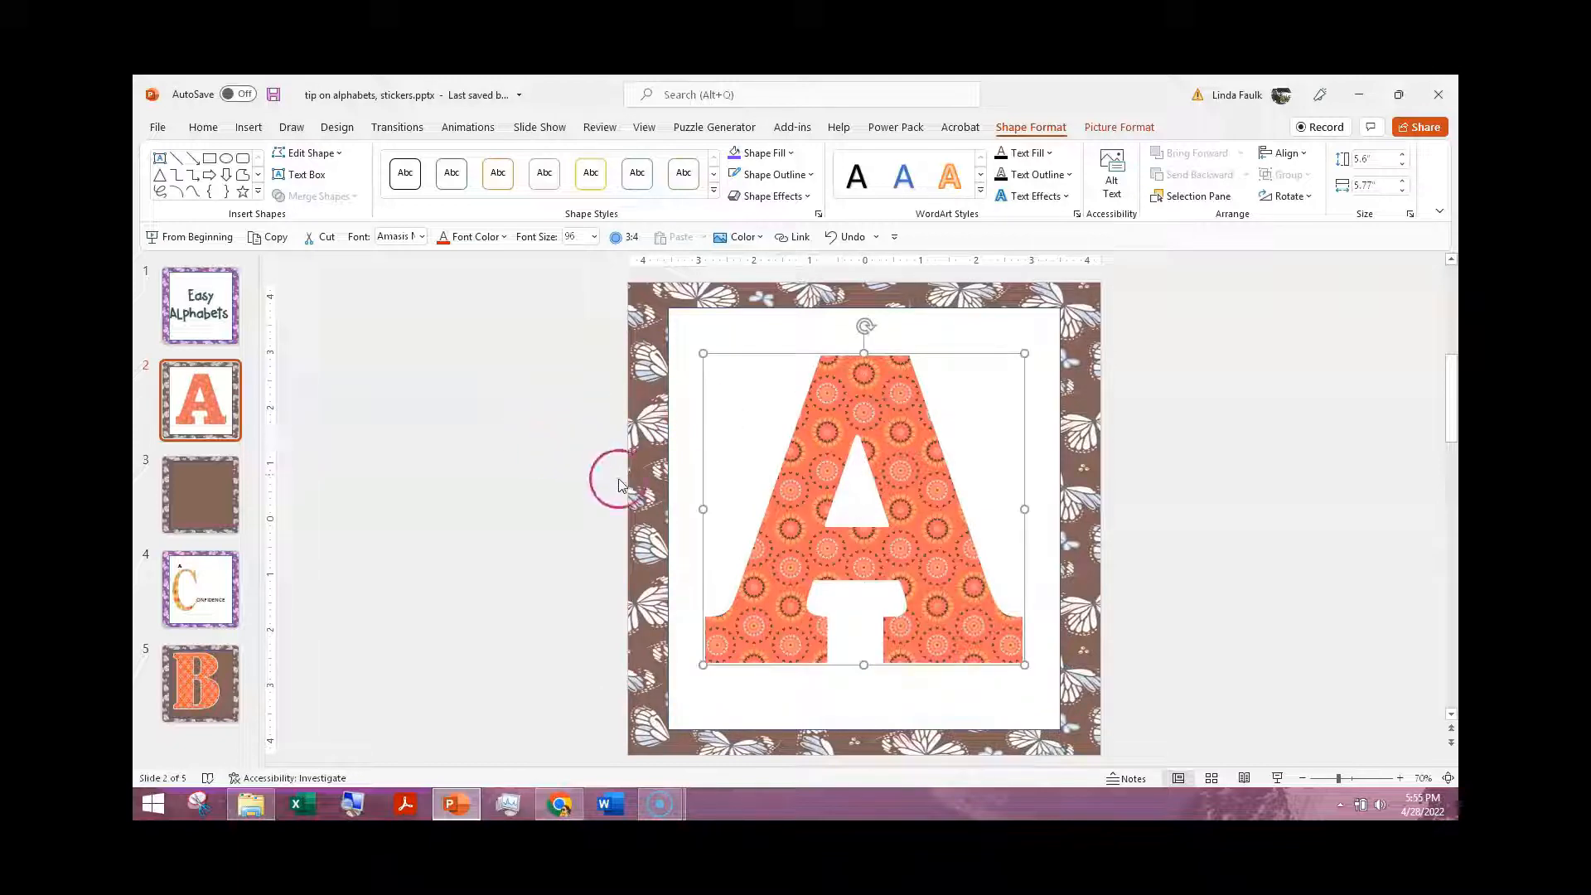
pyautogui.moveTo(846, 410)
pyautogui.mouseDown()
pyautogui.moveTo(739, 434)
pyautogui.moveTo(871, 417)
pyautogui.moveTo(870, 398)
pyautogui.moveTo(721, 443)
pyautogui.moveTo(871, 401)
pyautogui.moveTo(731, 439)
pyautogui.moveTo(855, 405)
pyautogui.mouseUp()
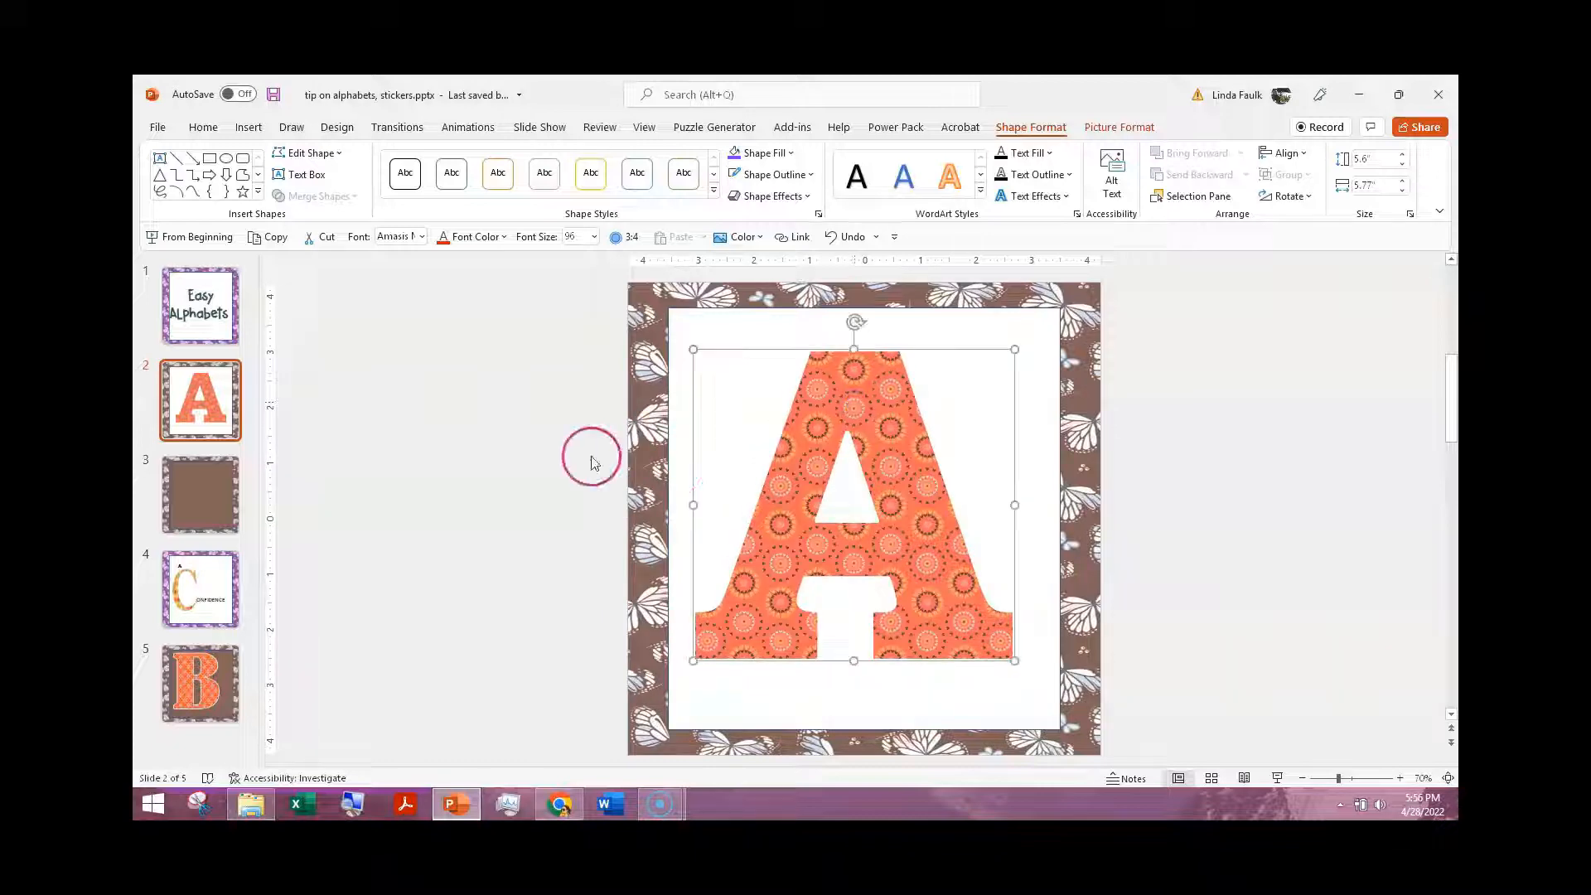
# Step: Save the patterned letter A to the Desktop as a PNG picture named A
pyautogui.rightClick(845, 397)
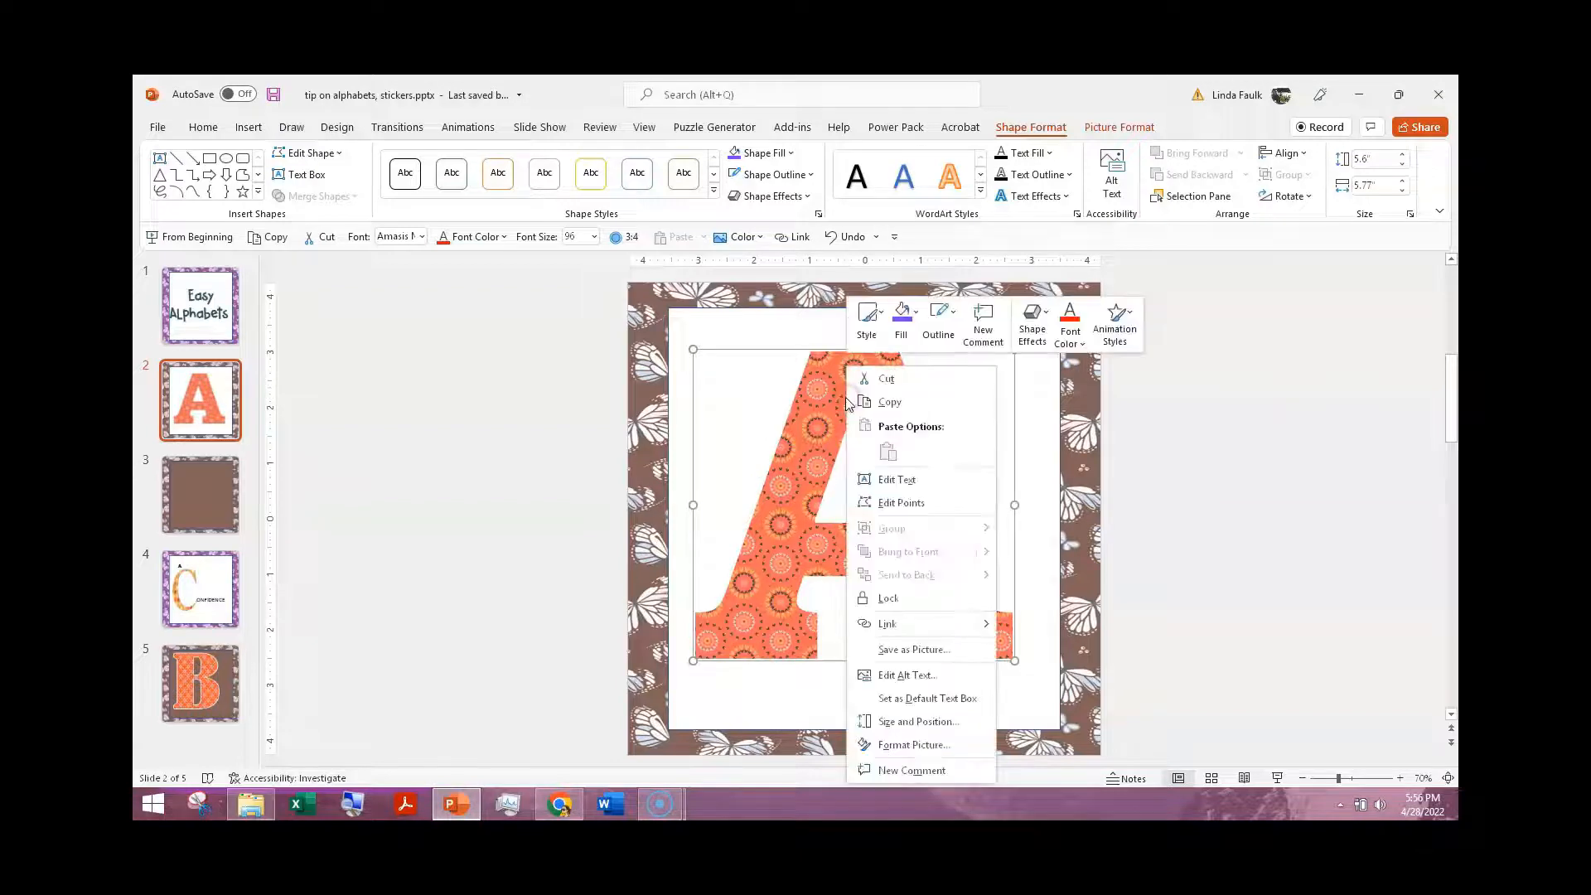
pyautogui.click(943, 654)
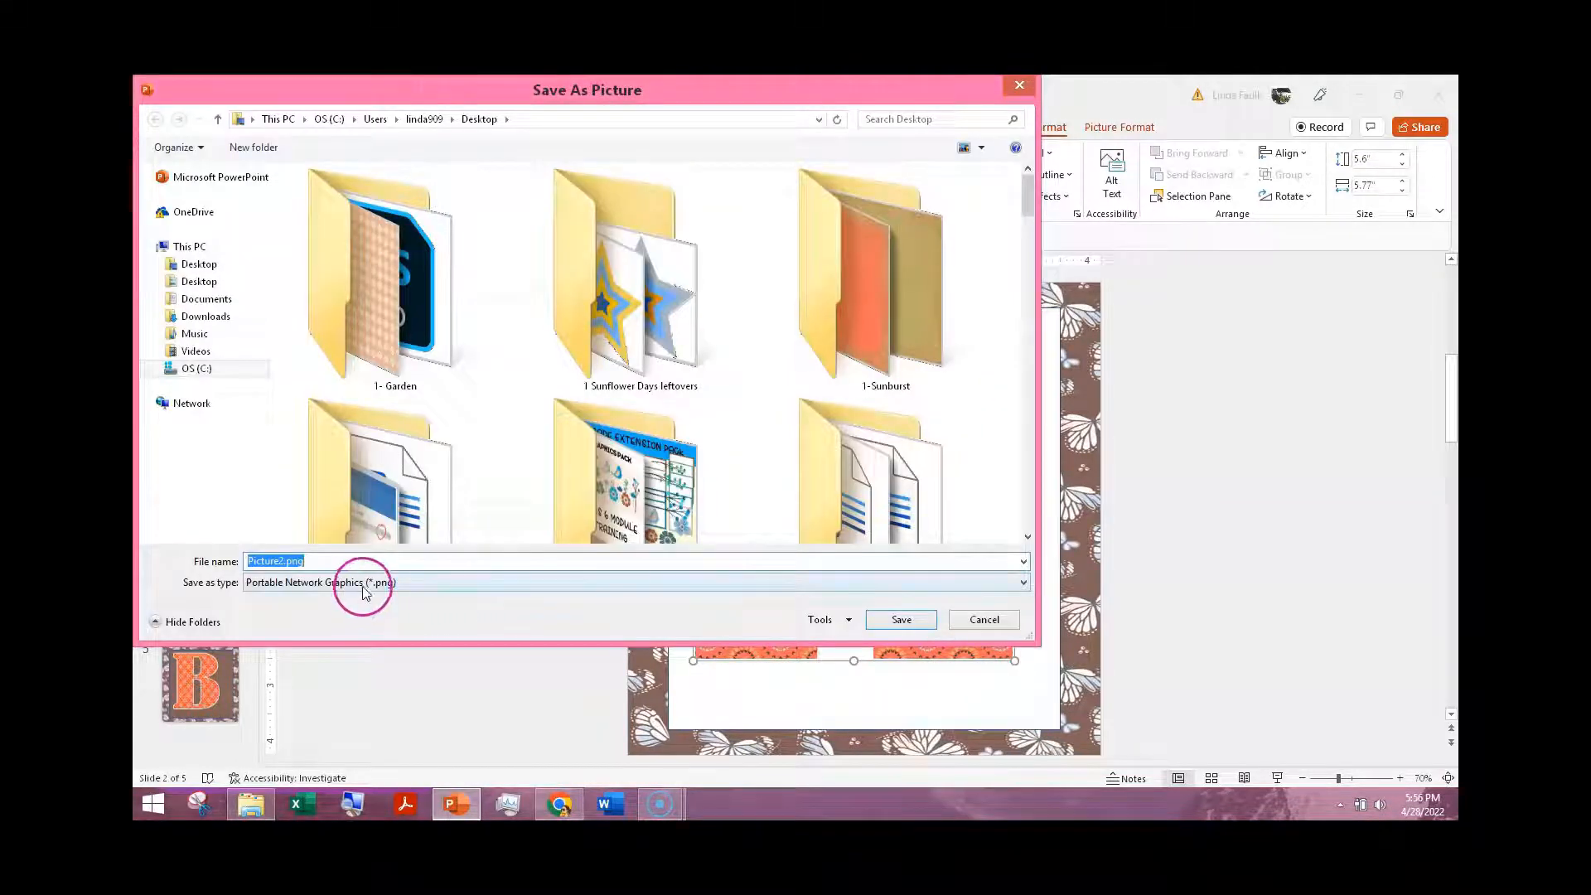
pyautogui.click(342, 562)
pyautogui.moveTo(320, 562); pyautogui.dragTo(224, 564)
pyautogui.write('A')
pyautogui.click(451, 693)
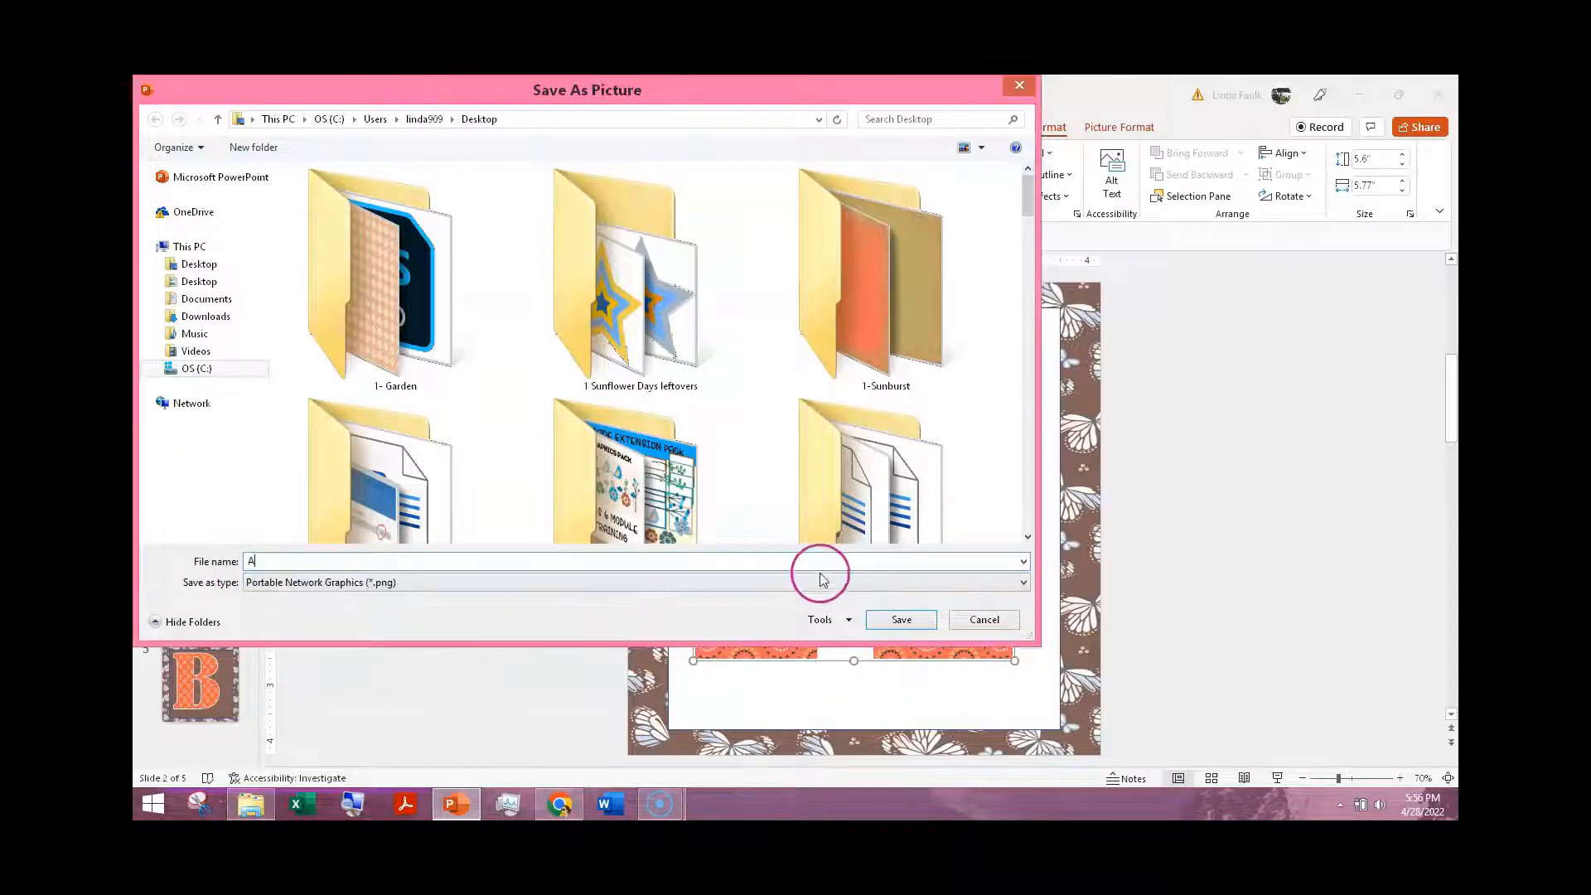
pyautogui.click(898, 618)
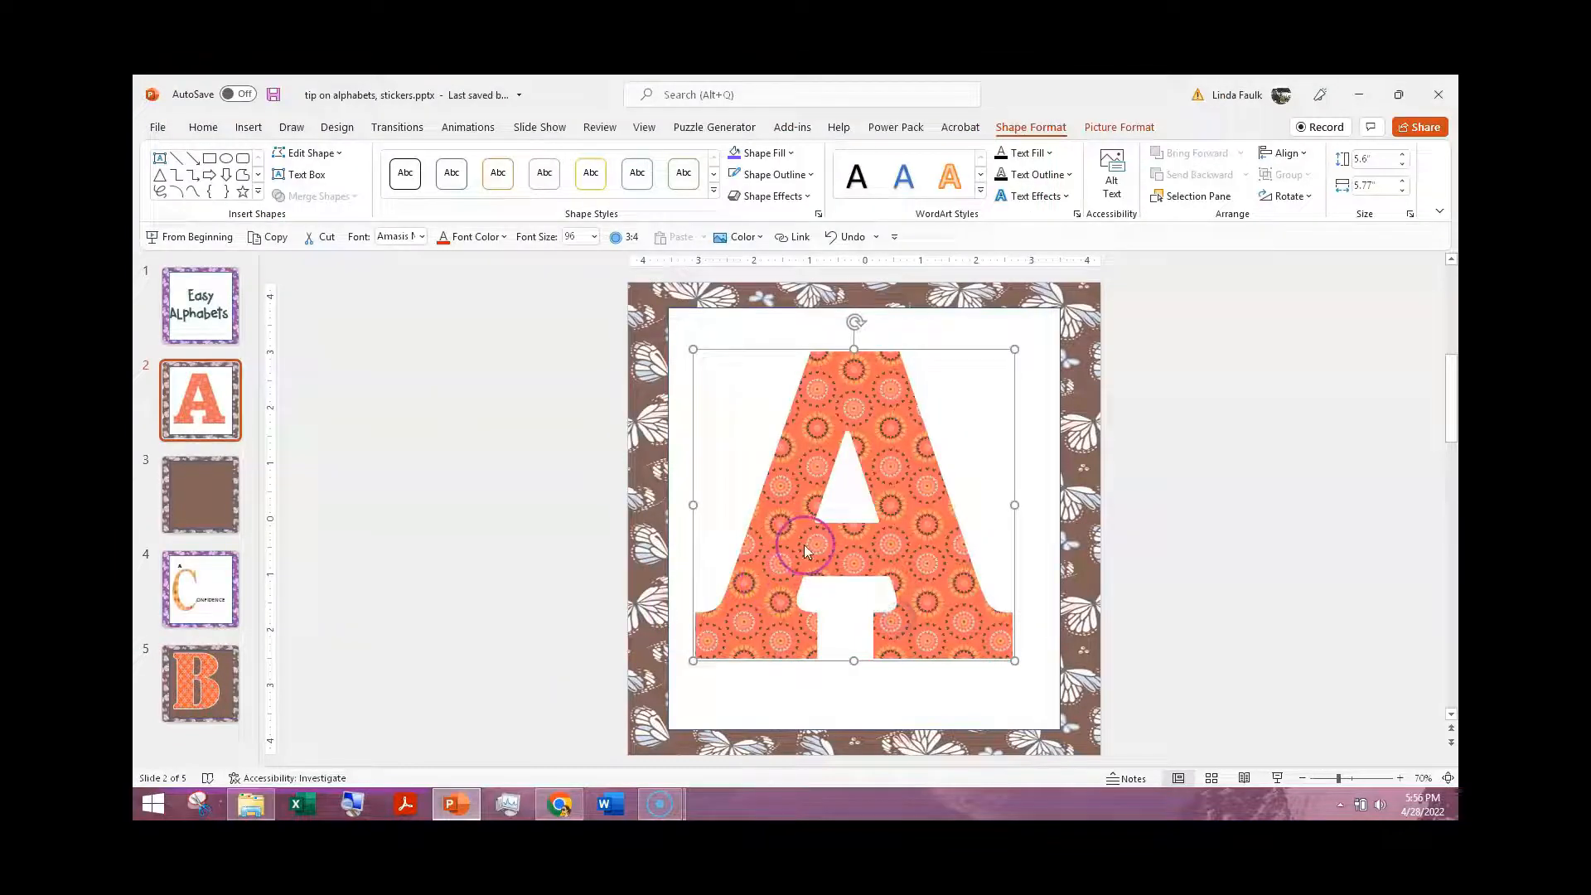
# Step: Add a large text box to the brown panel on slide 3 with white font color and the letter X
pyautogui.click(194, 499)
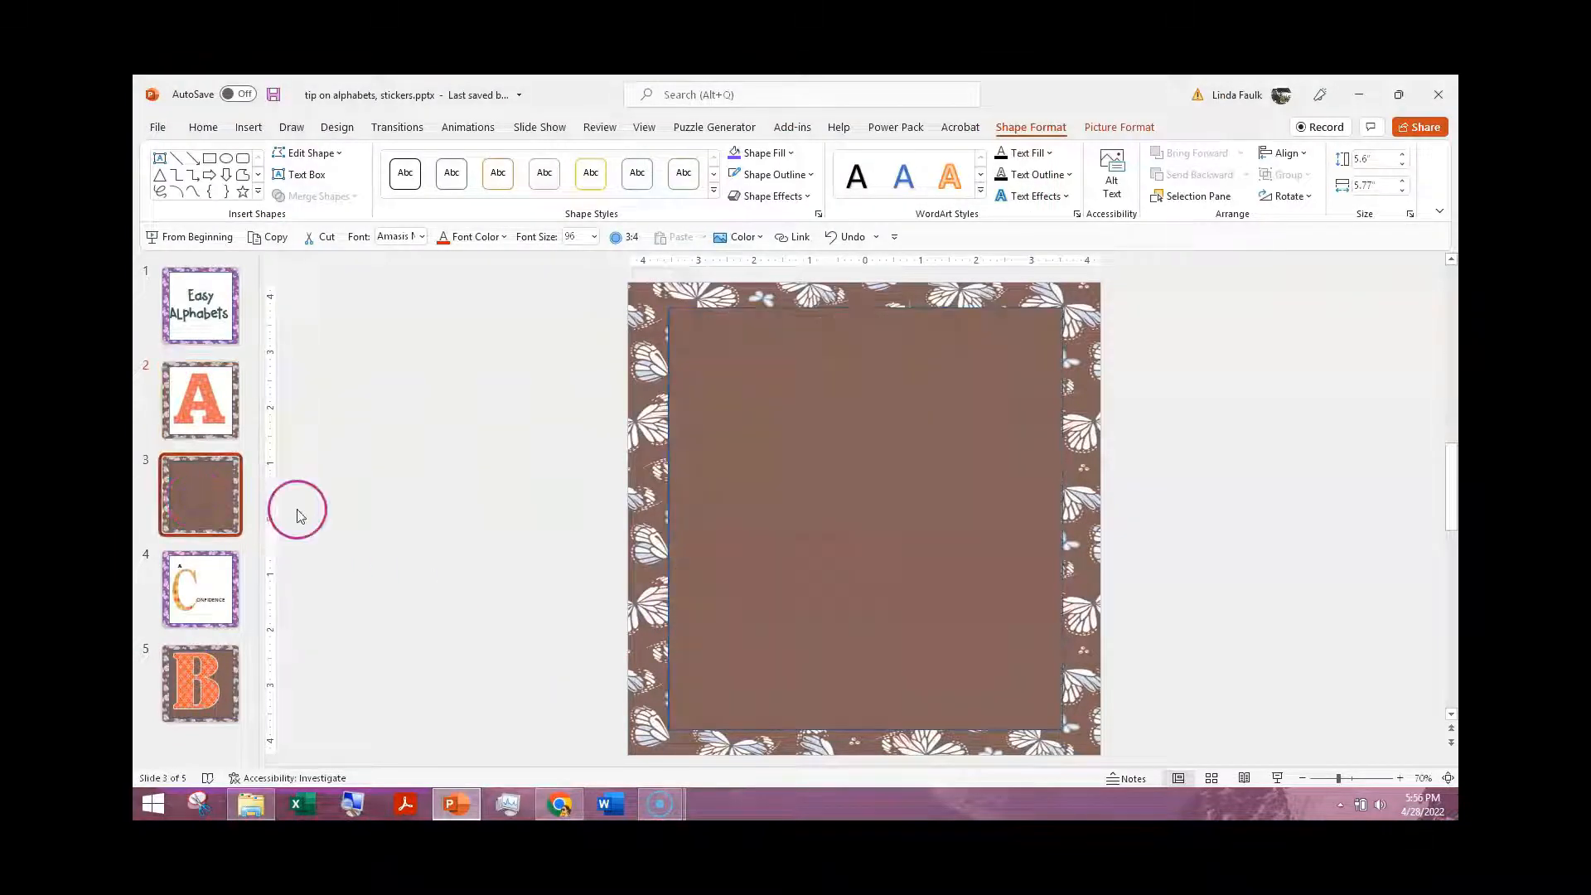
pyautogui.click(298, 514)
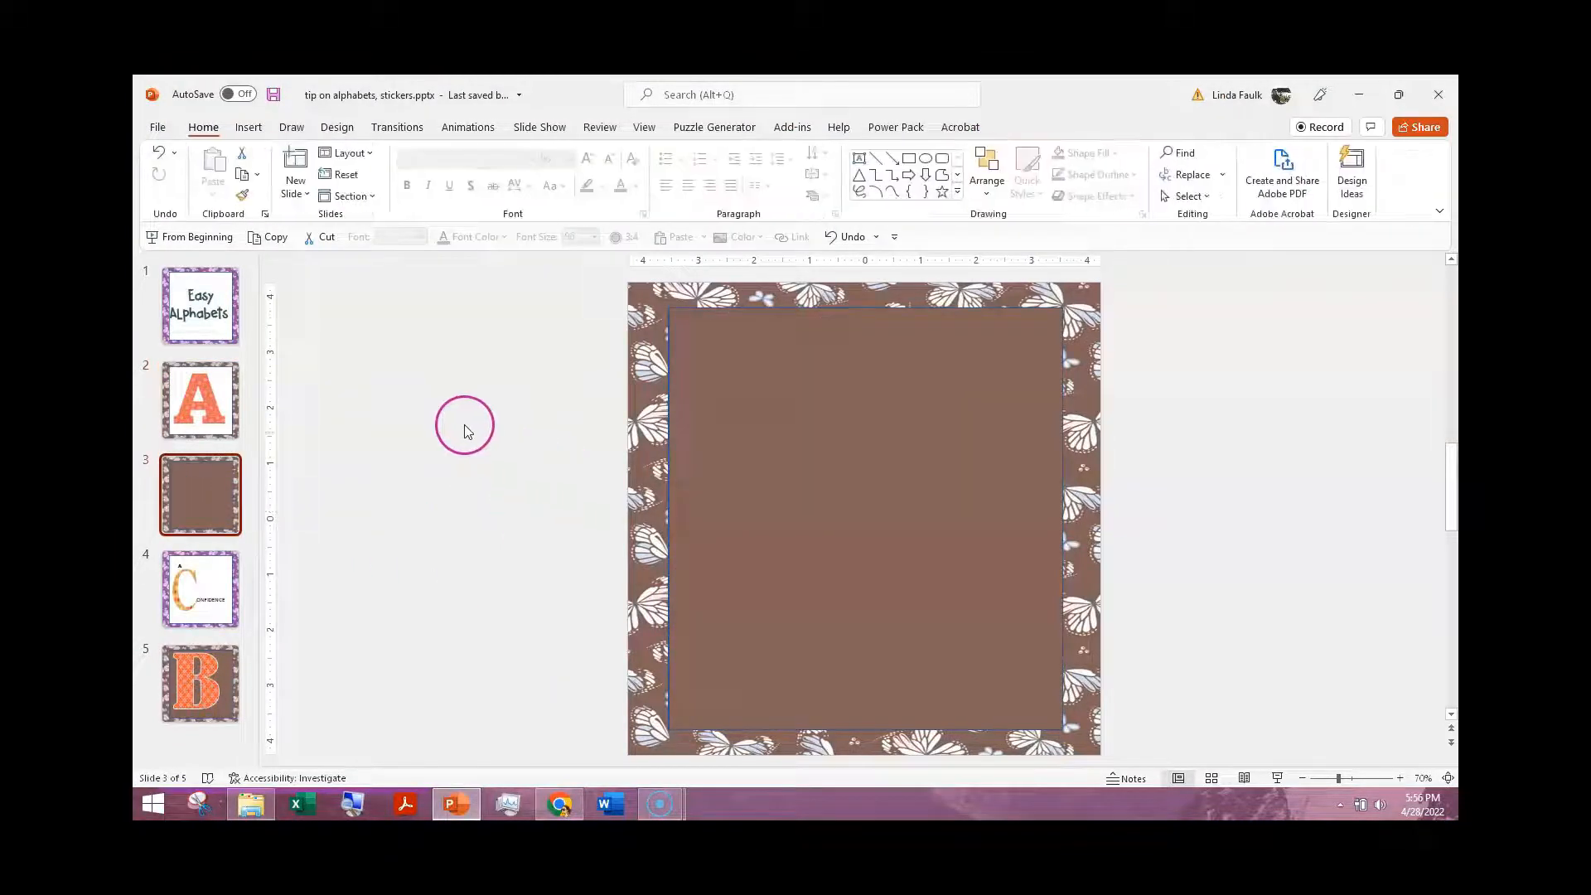
pyautogui.click(254, 129)
pyautogui.click(915, 175)
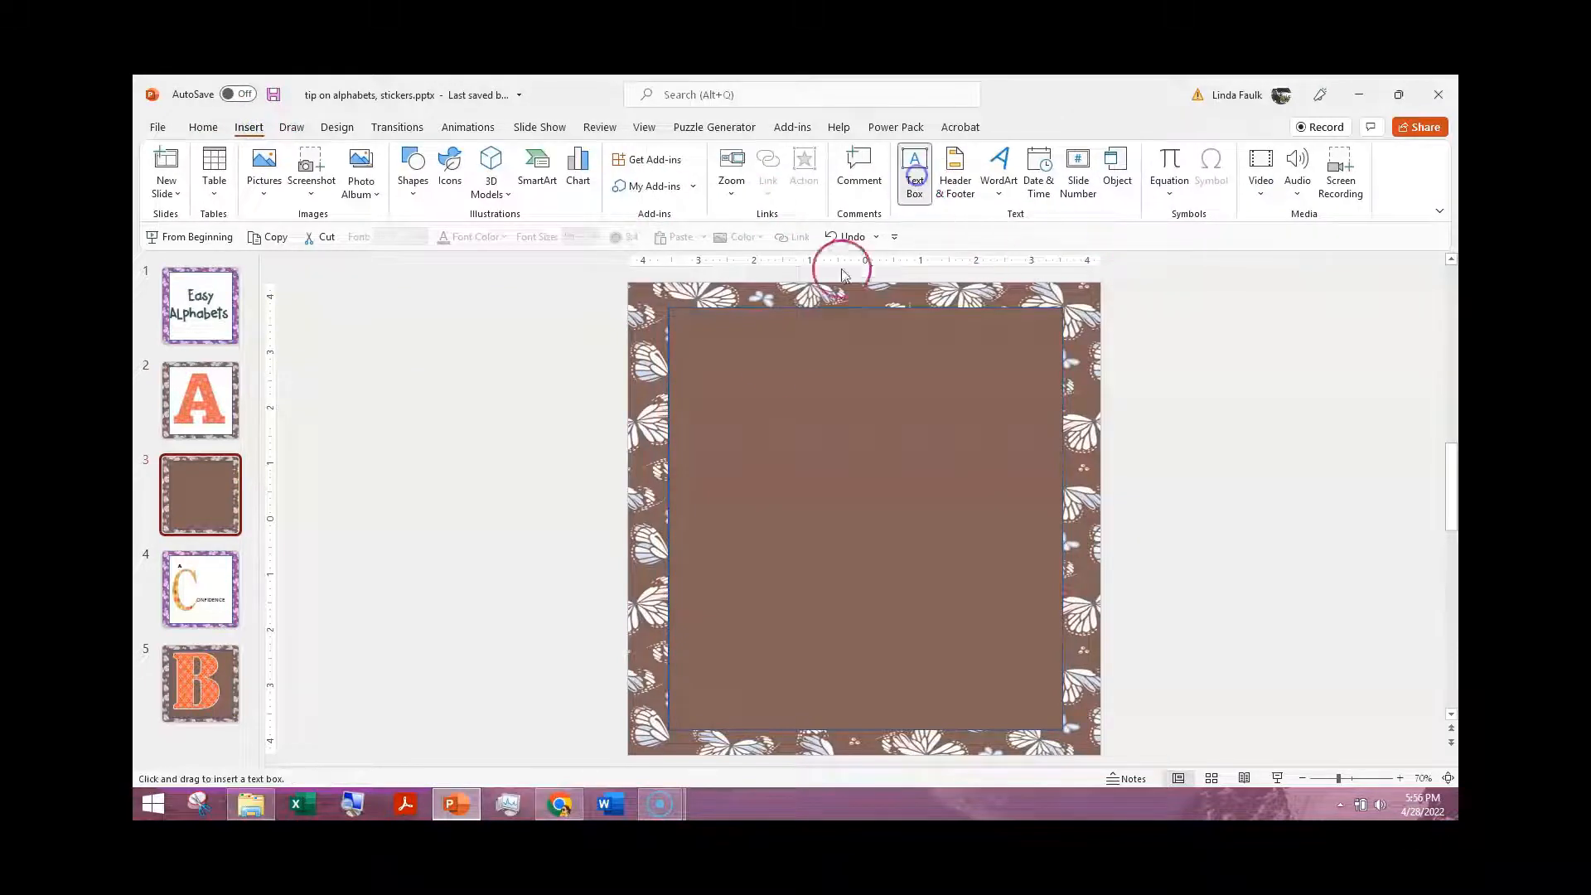
pyautogui.moveTo(702, 369); pyautogui.dragTo(1059, 680)
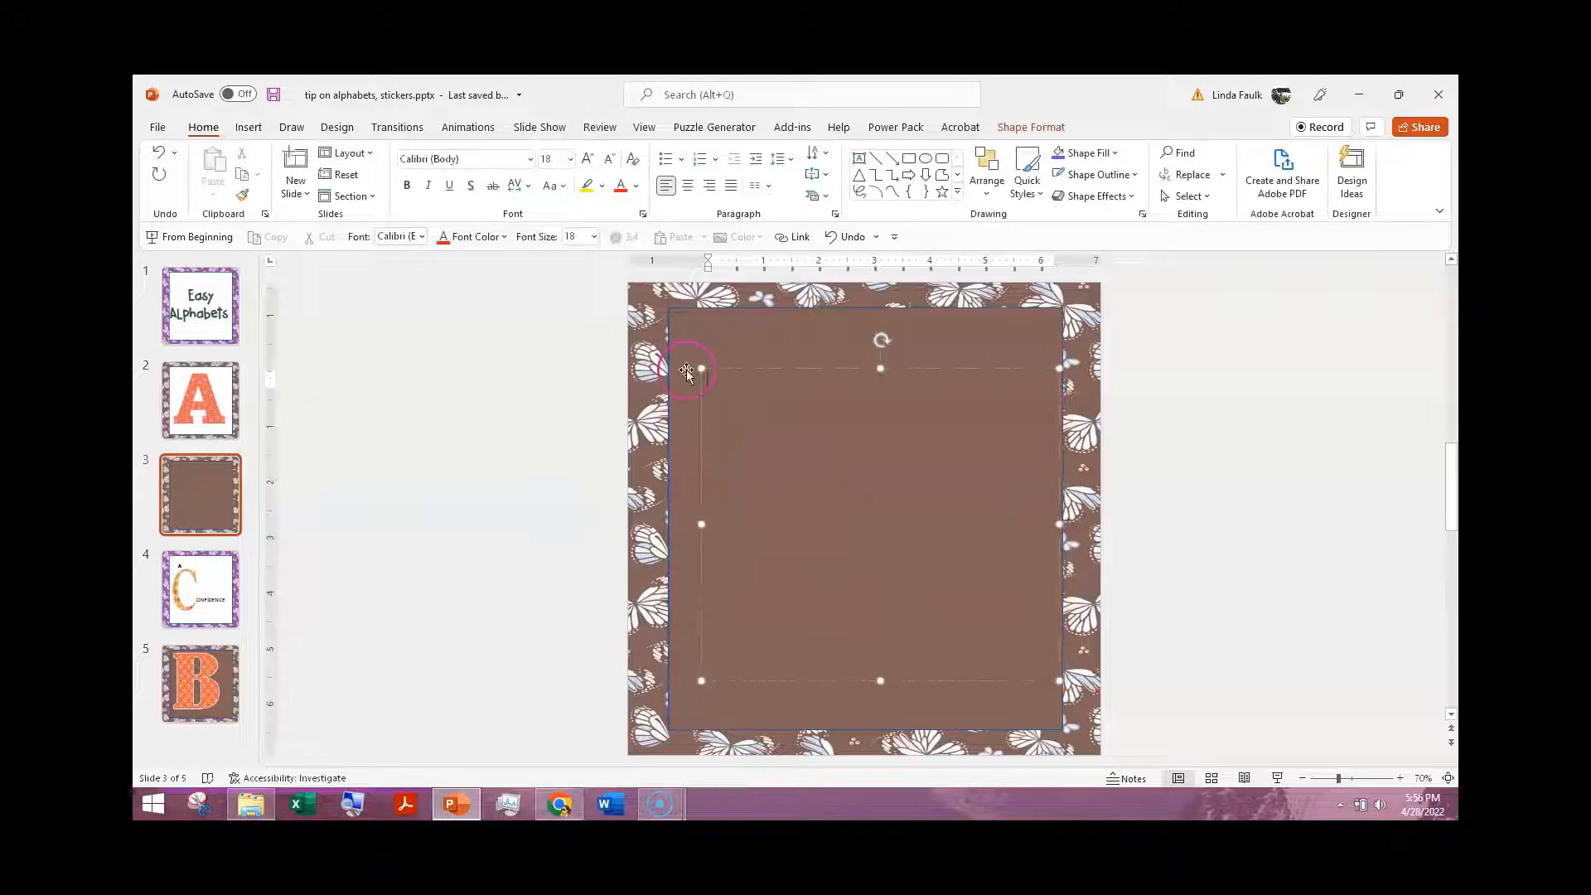
pyautogui.click(636, 186)
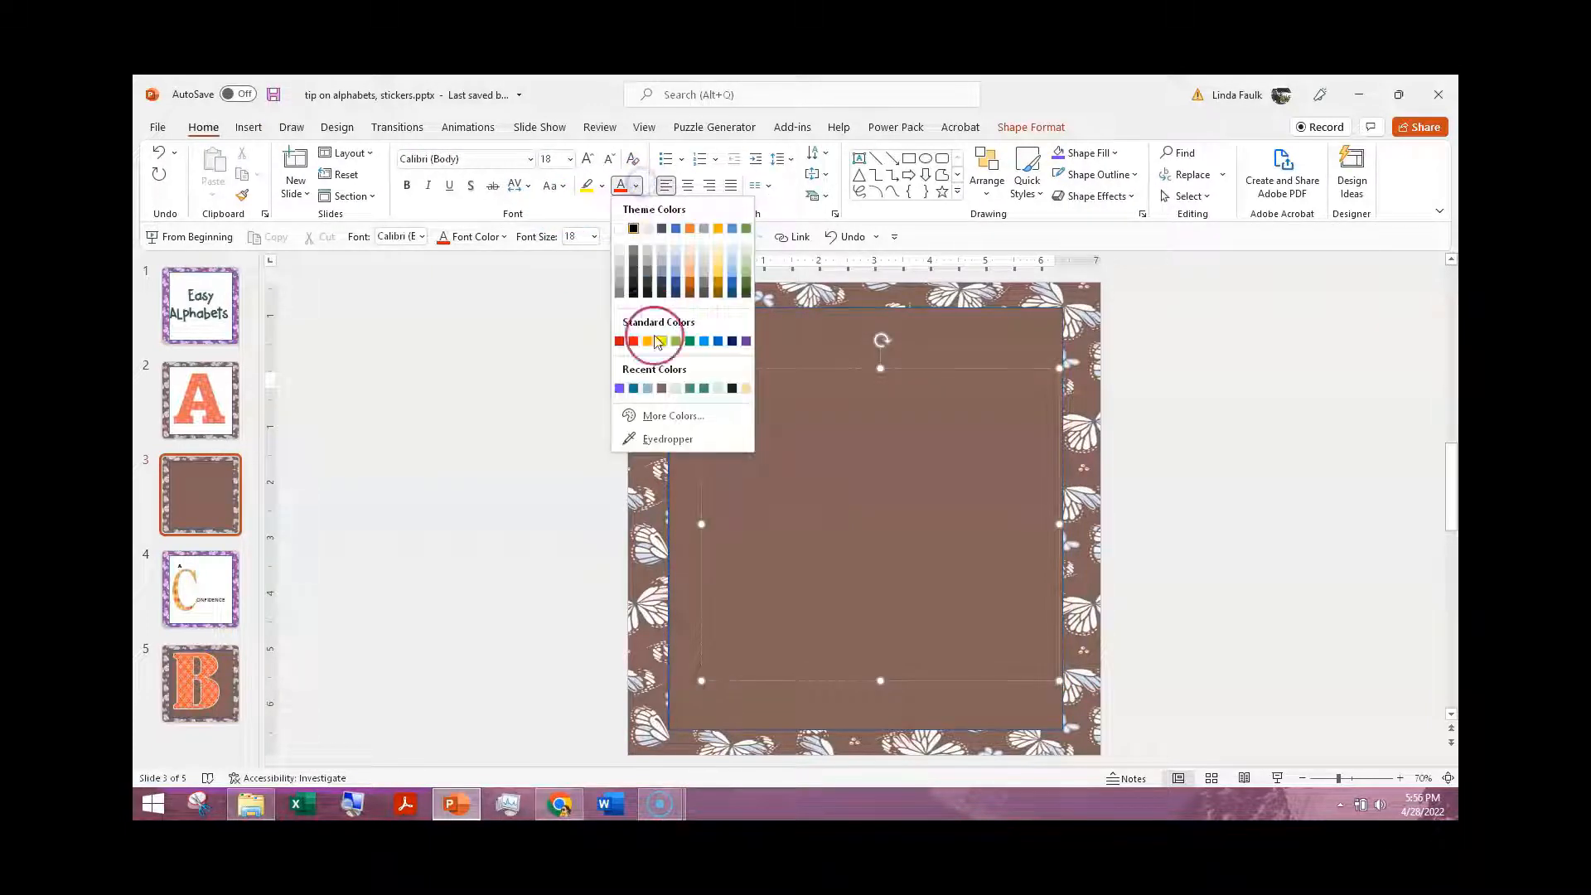
pyautogui.click(634, 228)
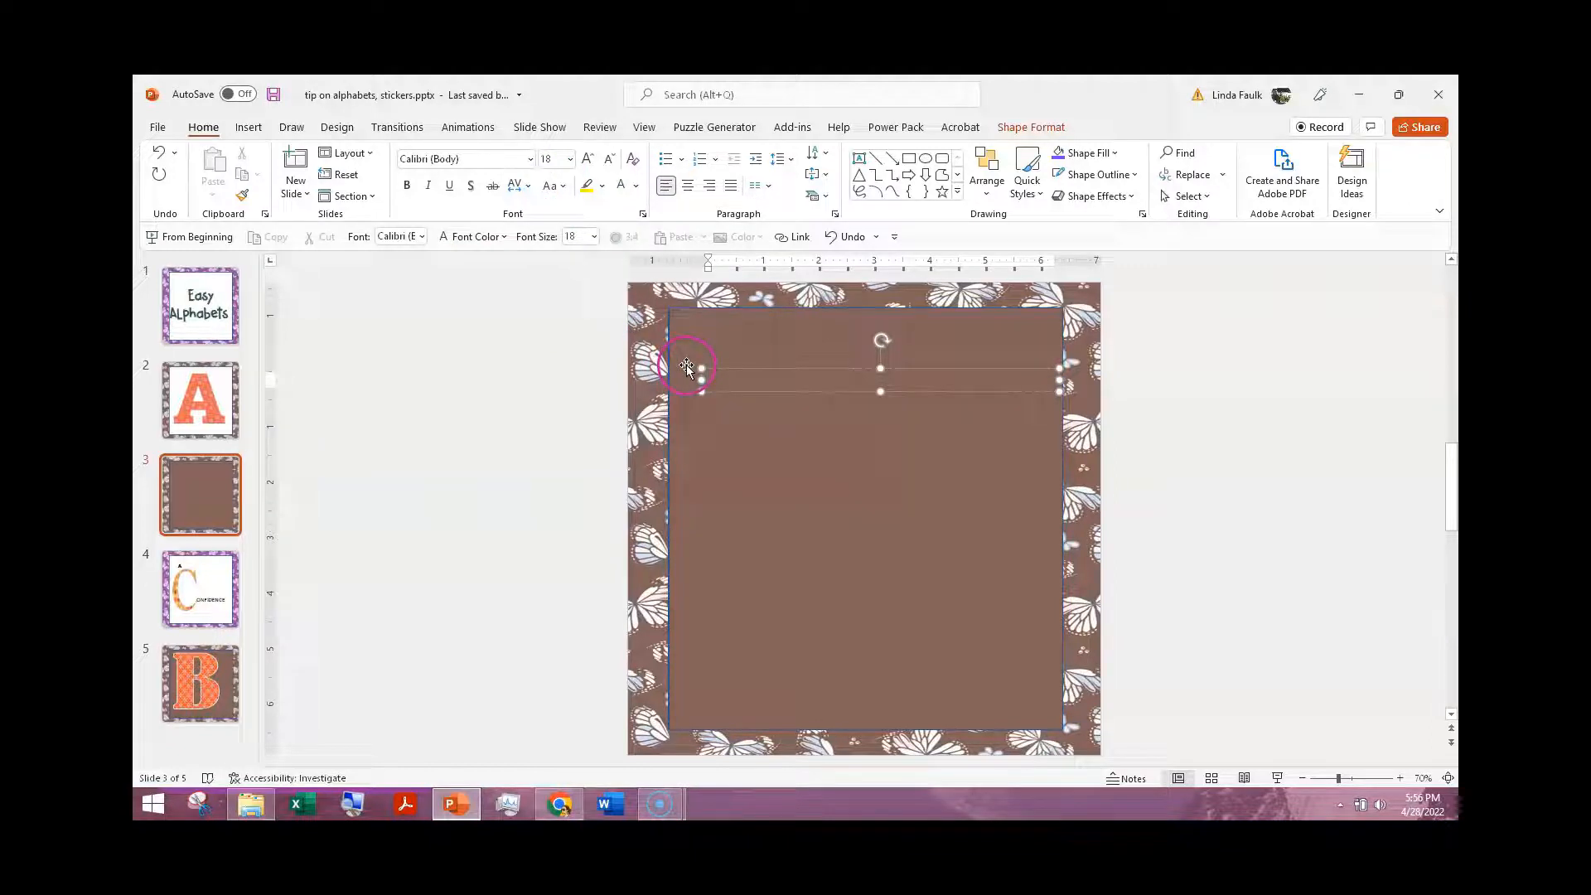
pyautogui.write('x')
# Step: Set the X to font size 72, narrow its text box and move it slightly inward on the panel
pyautogui.moveTo(716, 380); pyautogui.dragTo(707, 381)
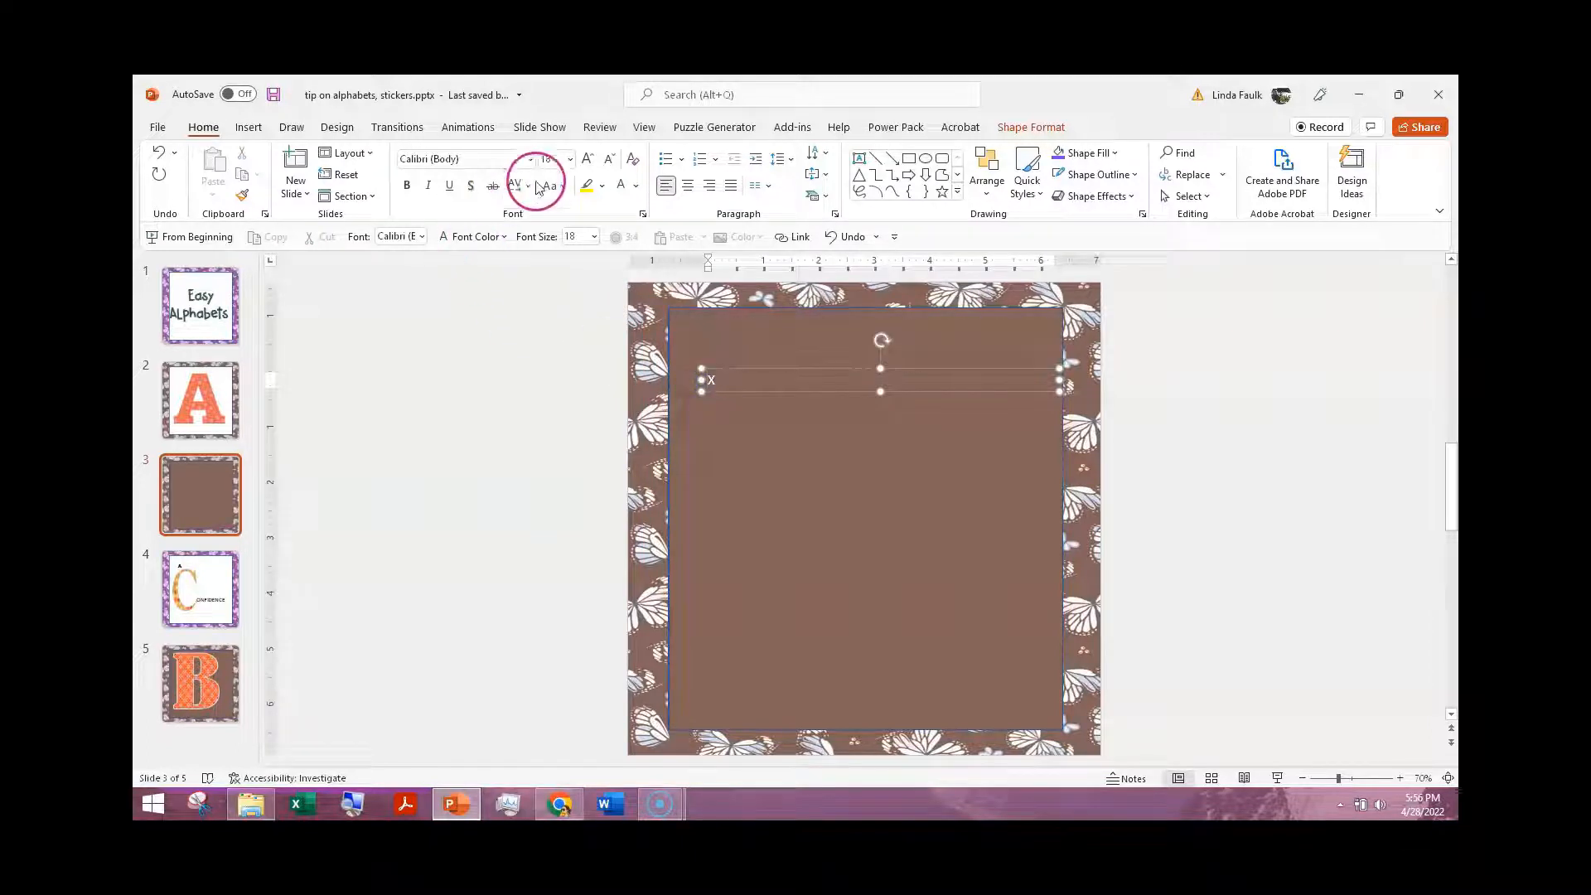
pyautogui.click(569, 158)
pyautogui.click(560, 561)
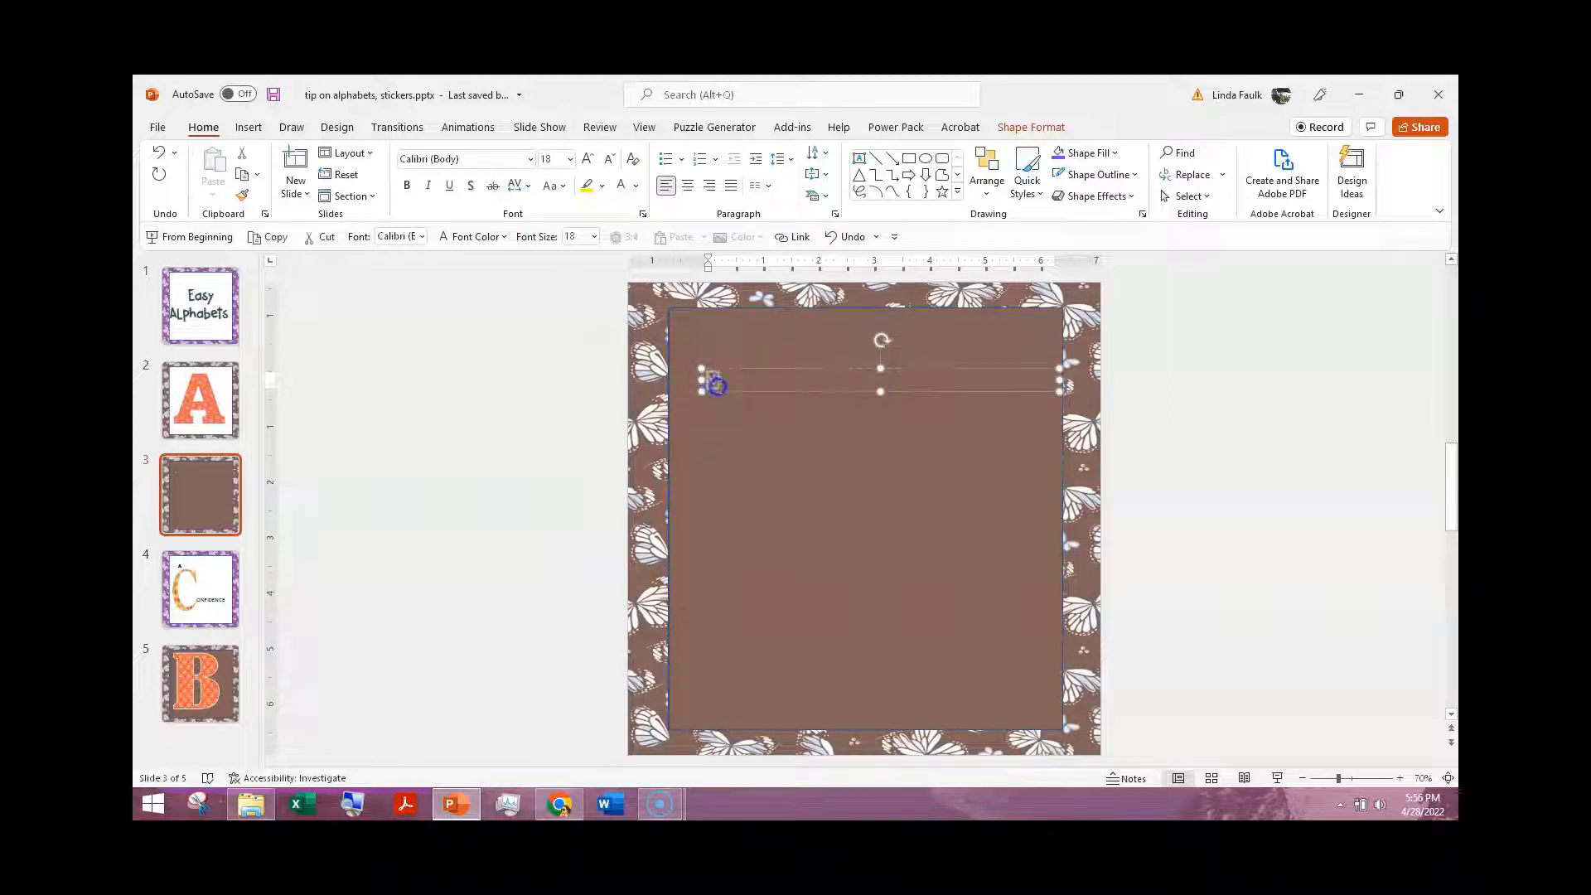
pyautogui.click(568, 158)
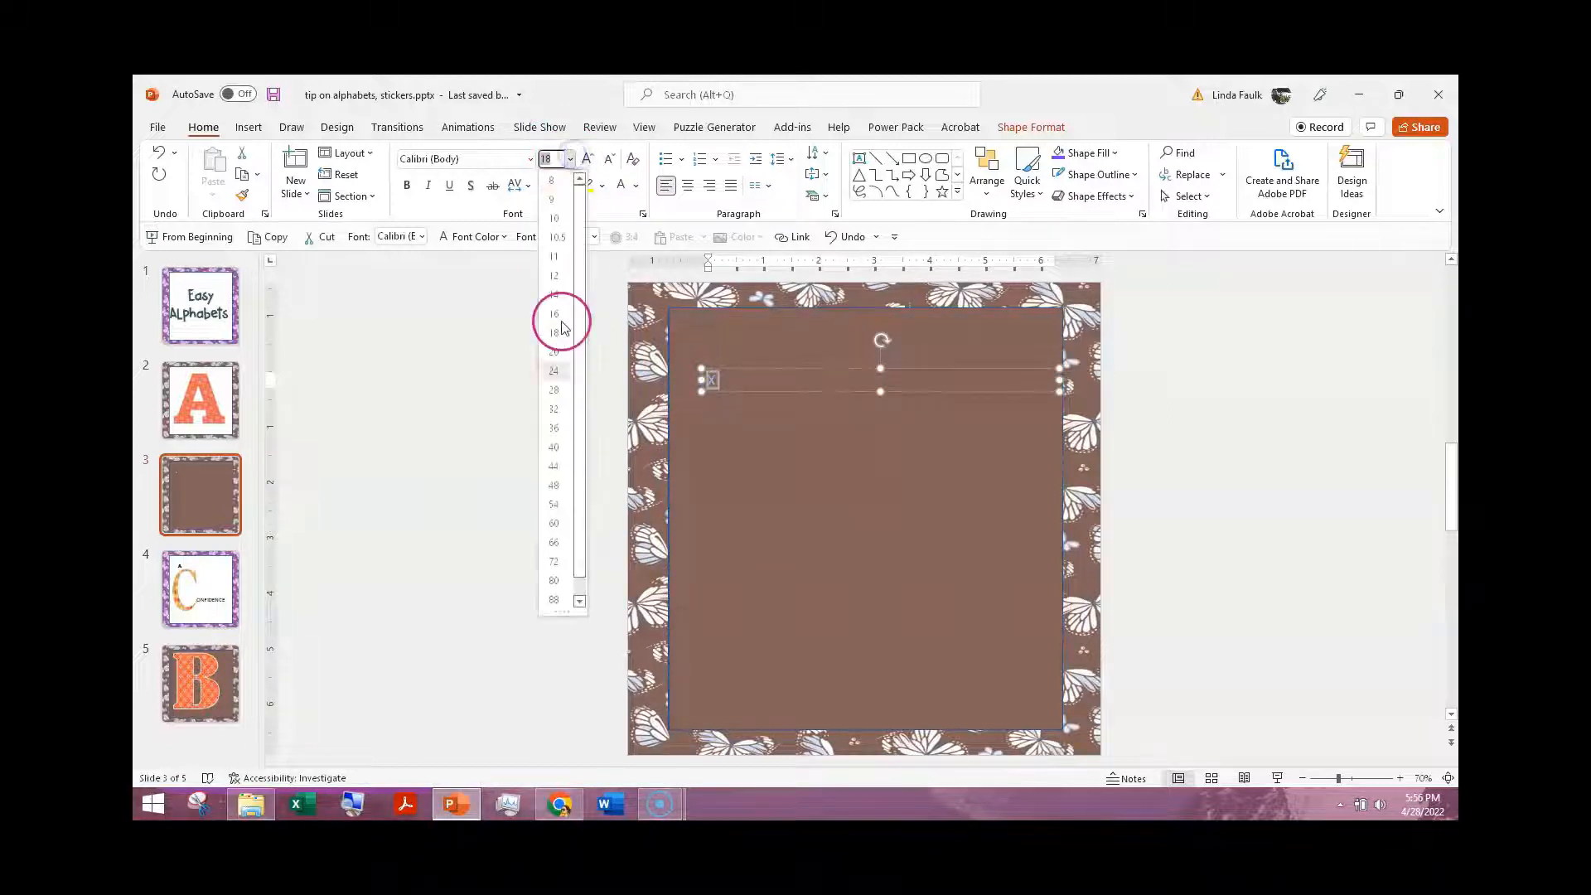
pyautogui.click(555, 561)
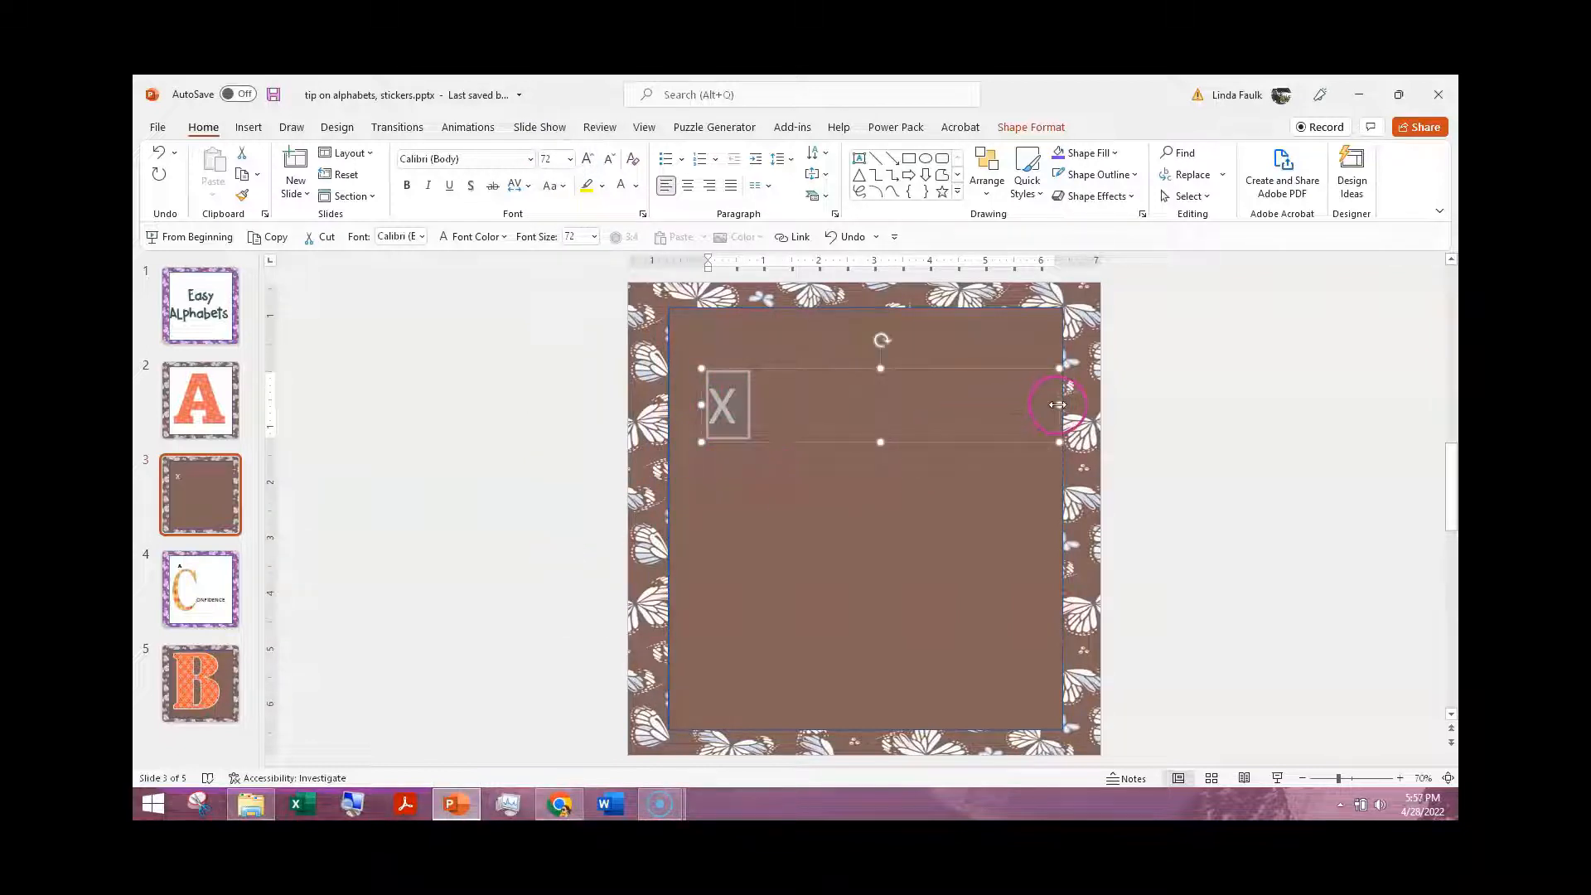
pyautogui.moveTo(1058, 405); pyautogui.dragTo(805, 384)
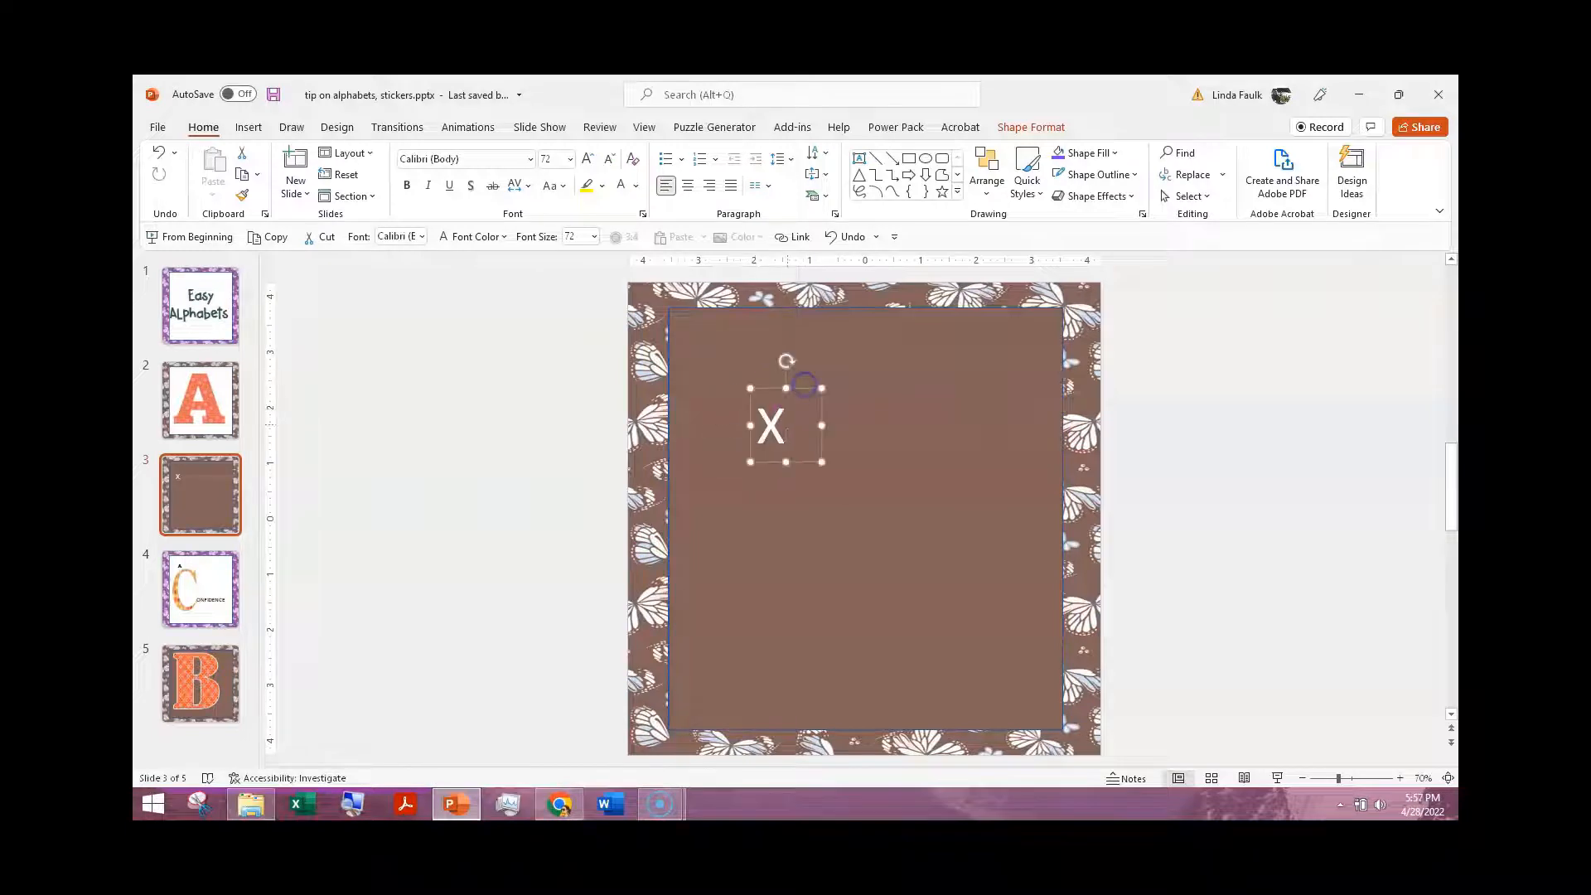
# Step: Preview script and decorative fonts on the letter X on slide 3
pyautogui.doubleClick(775, 427)
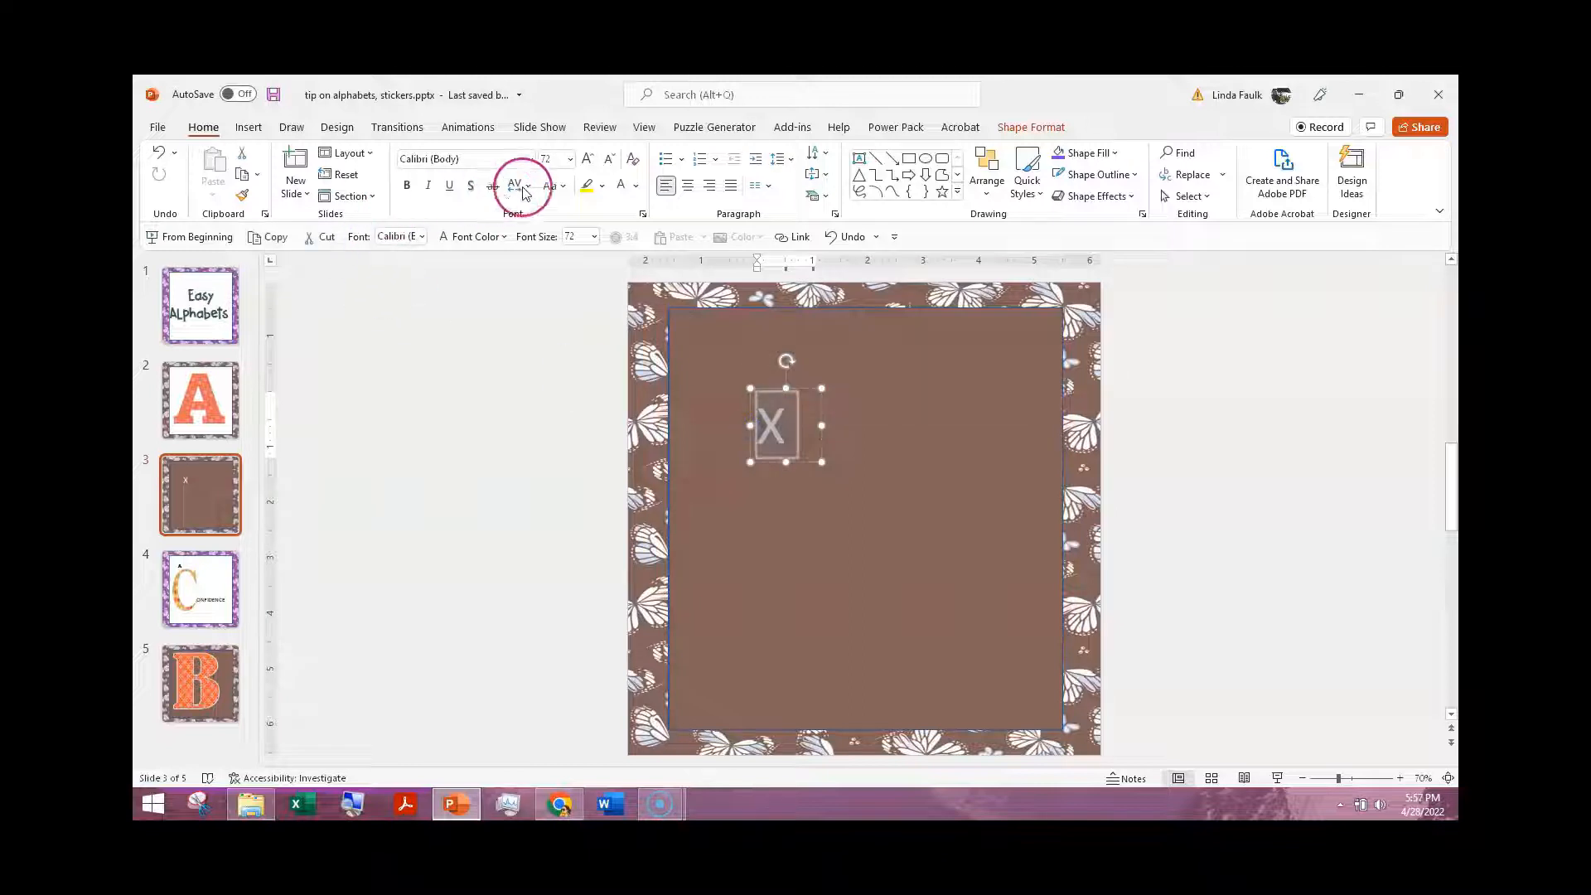
pyautogui.click(532, 160)
pyautogui.click(481, 469)
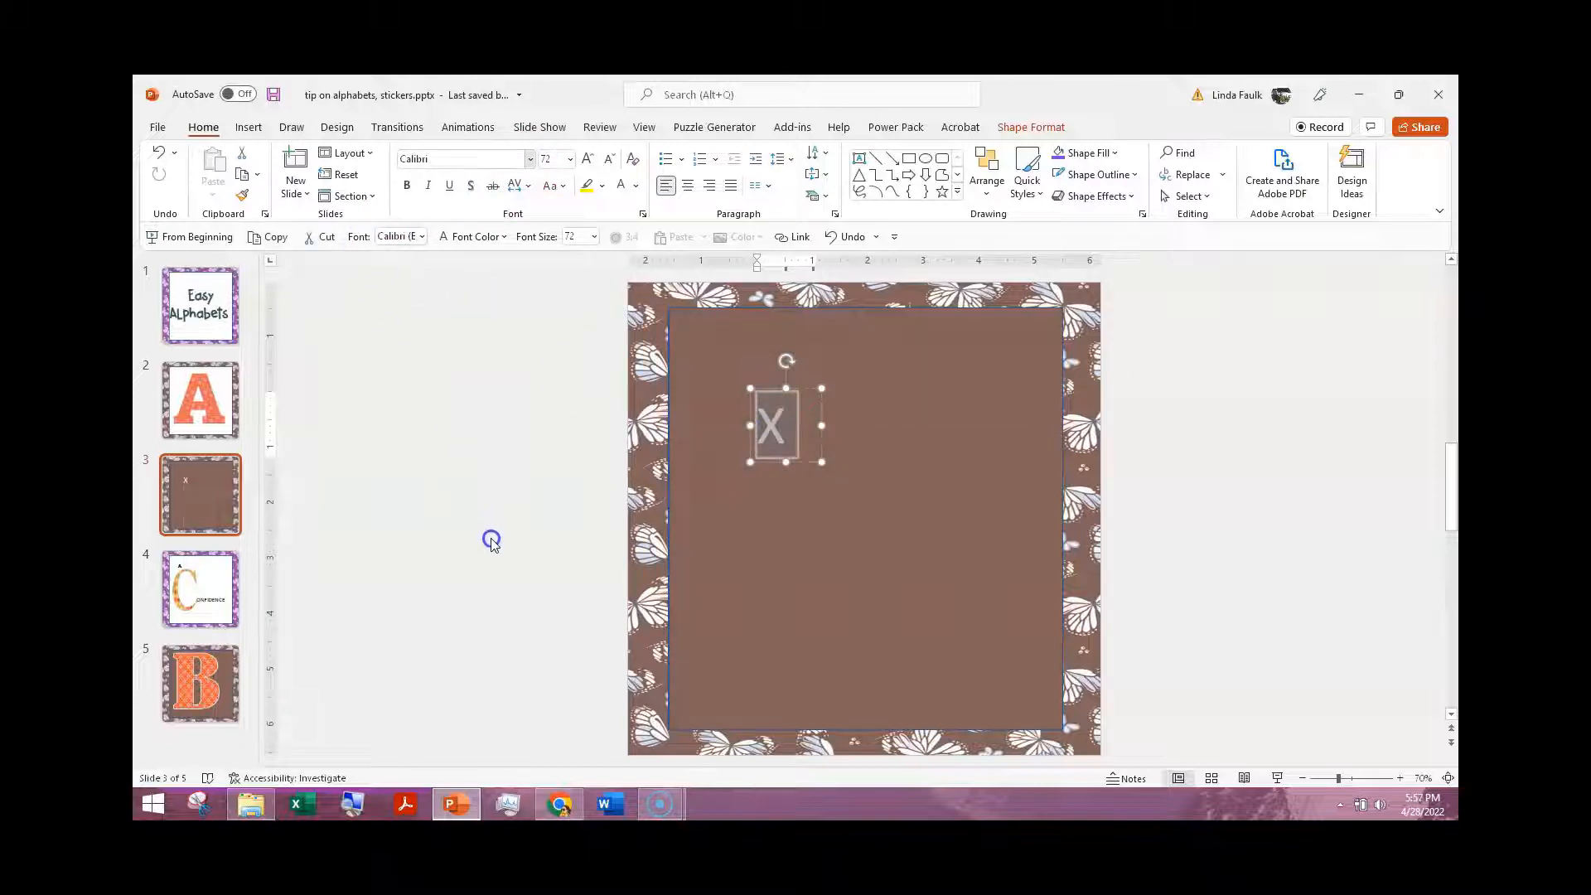
pyautogui.scroll(-2, 471, 533)
pyautogui.scroll(-2, 503, 499)
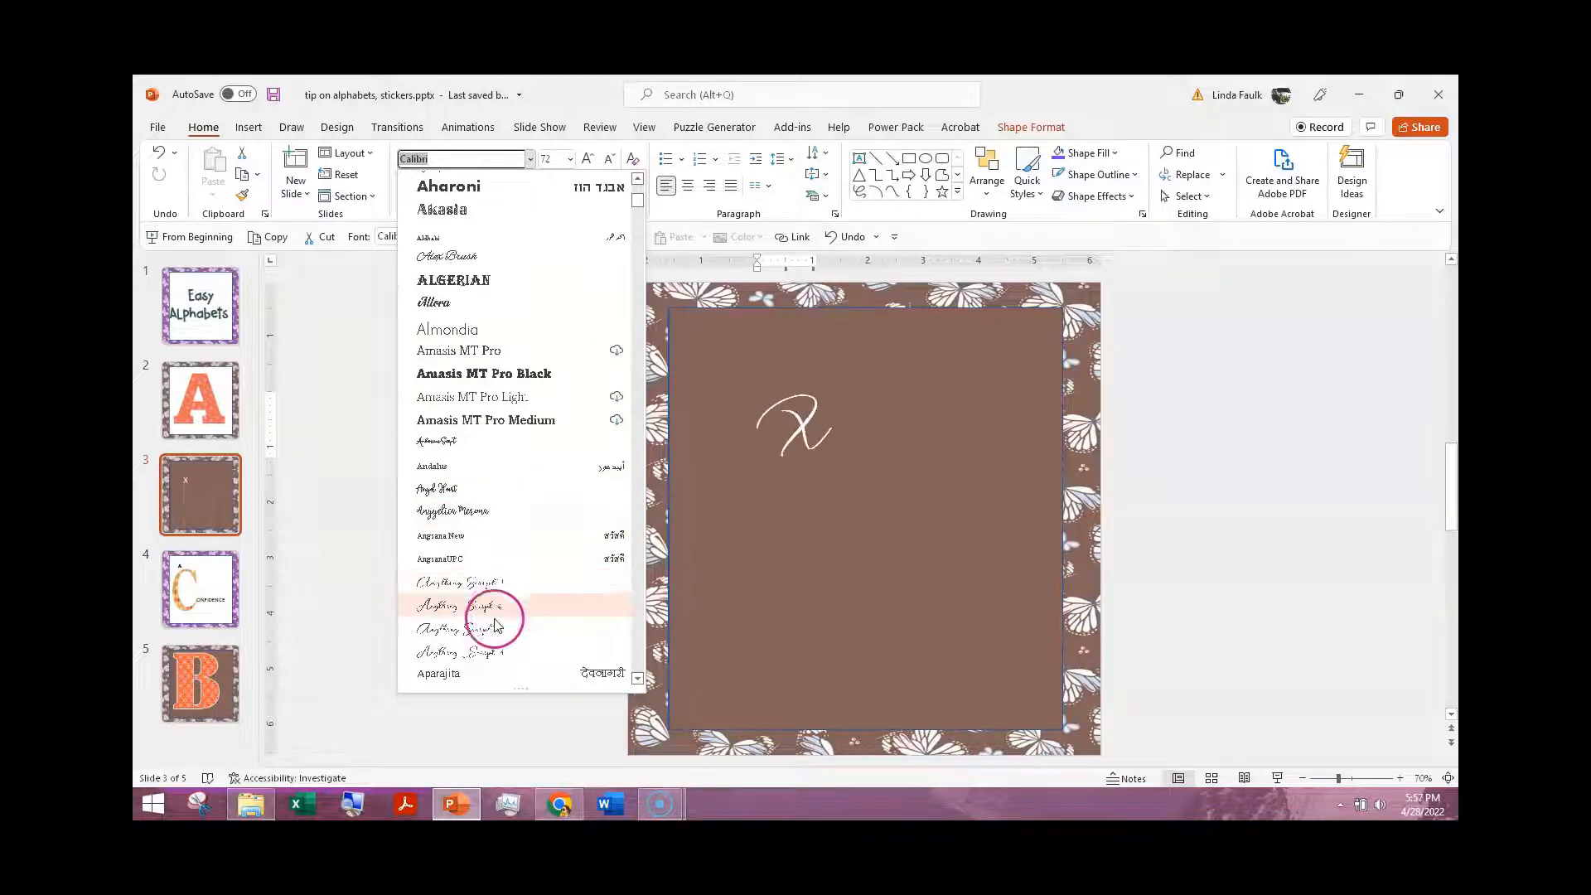
pyautogui.scroll(-5, 495, 627)
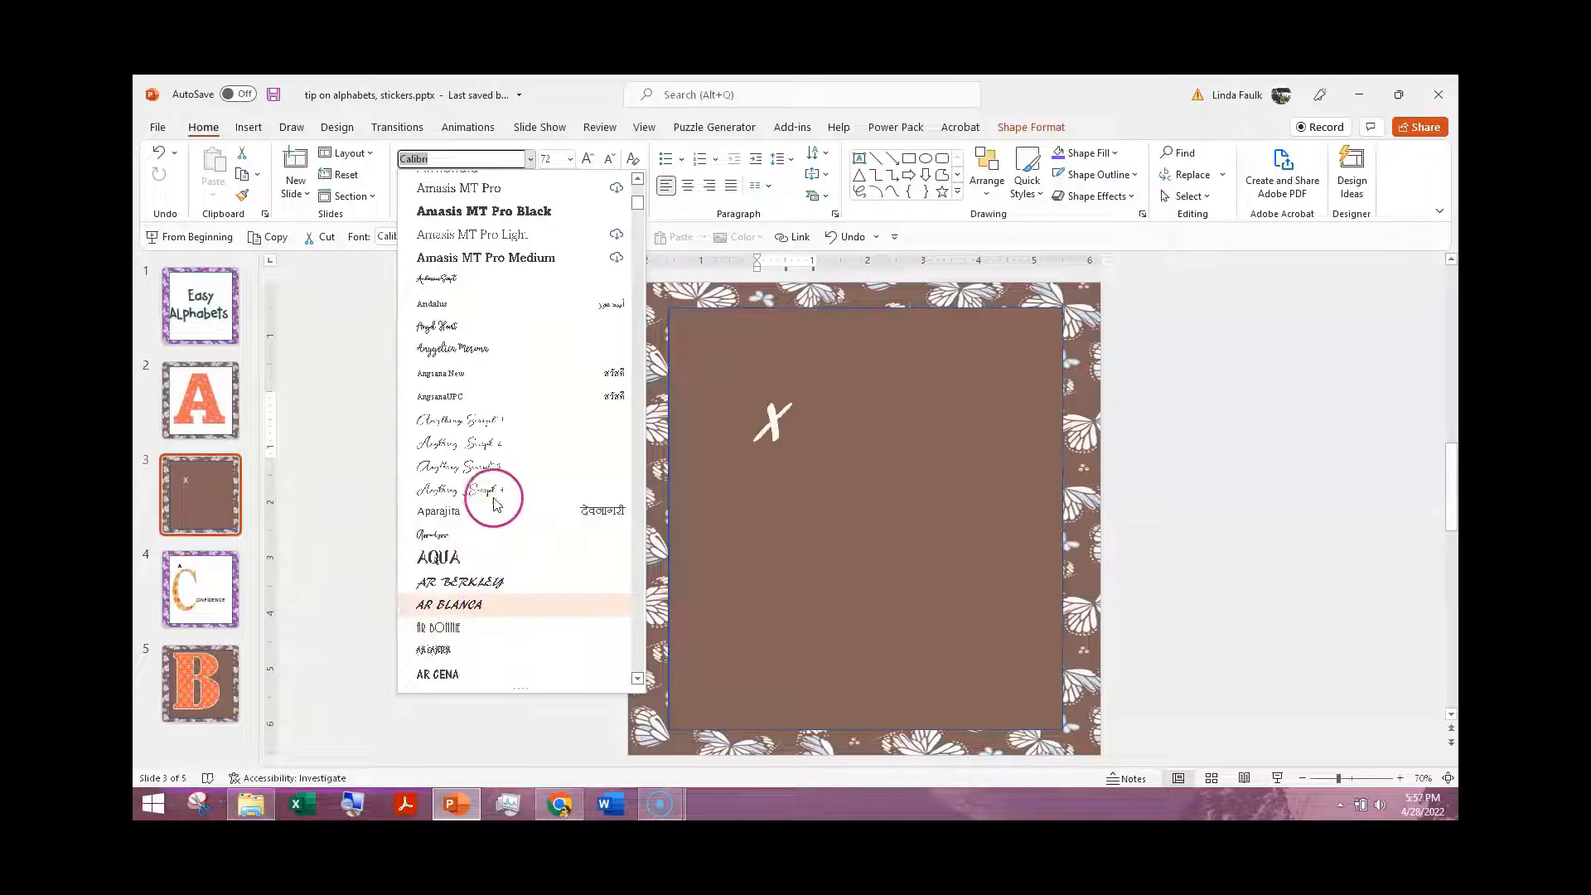
pyautogui.scroll(-10, 497, 547)
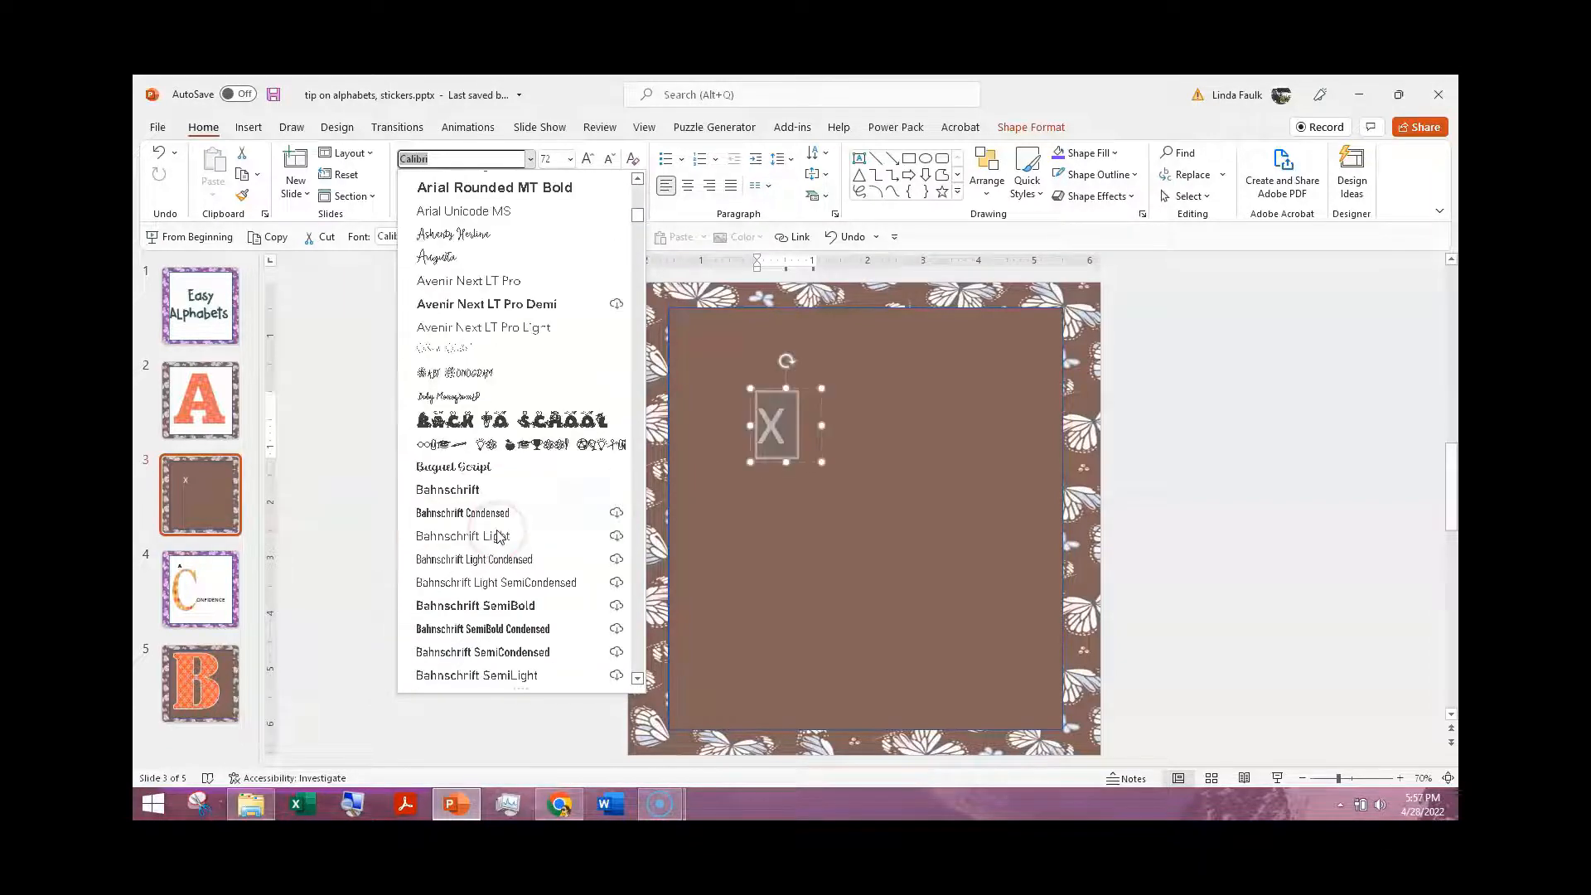
pyautogui.scroll(-3, 496, 572)
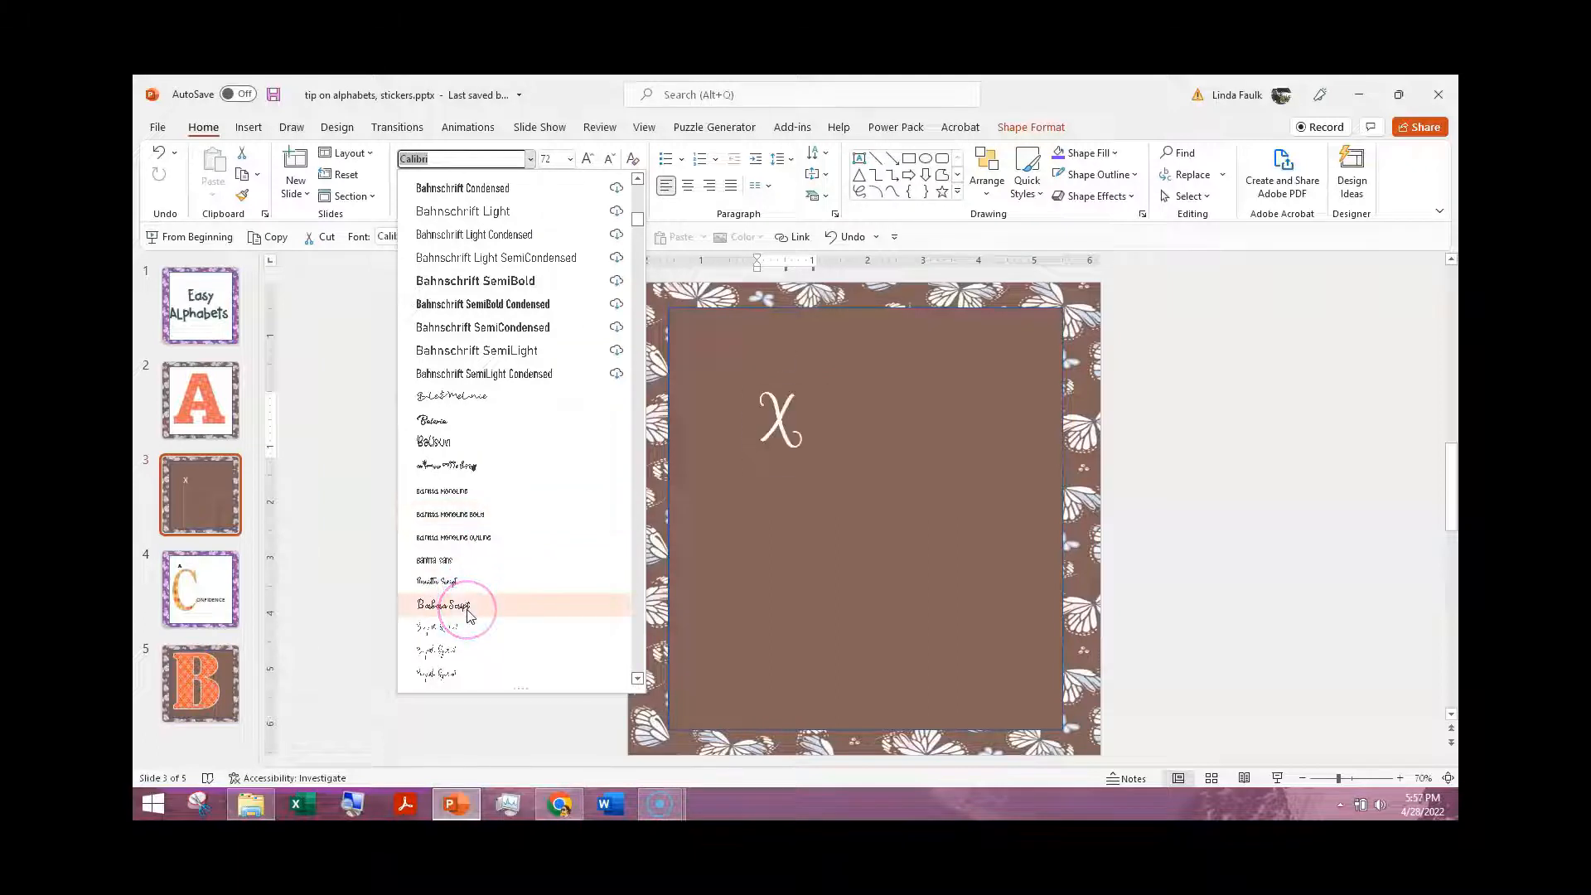
pyautogui.click(621, 326)
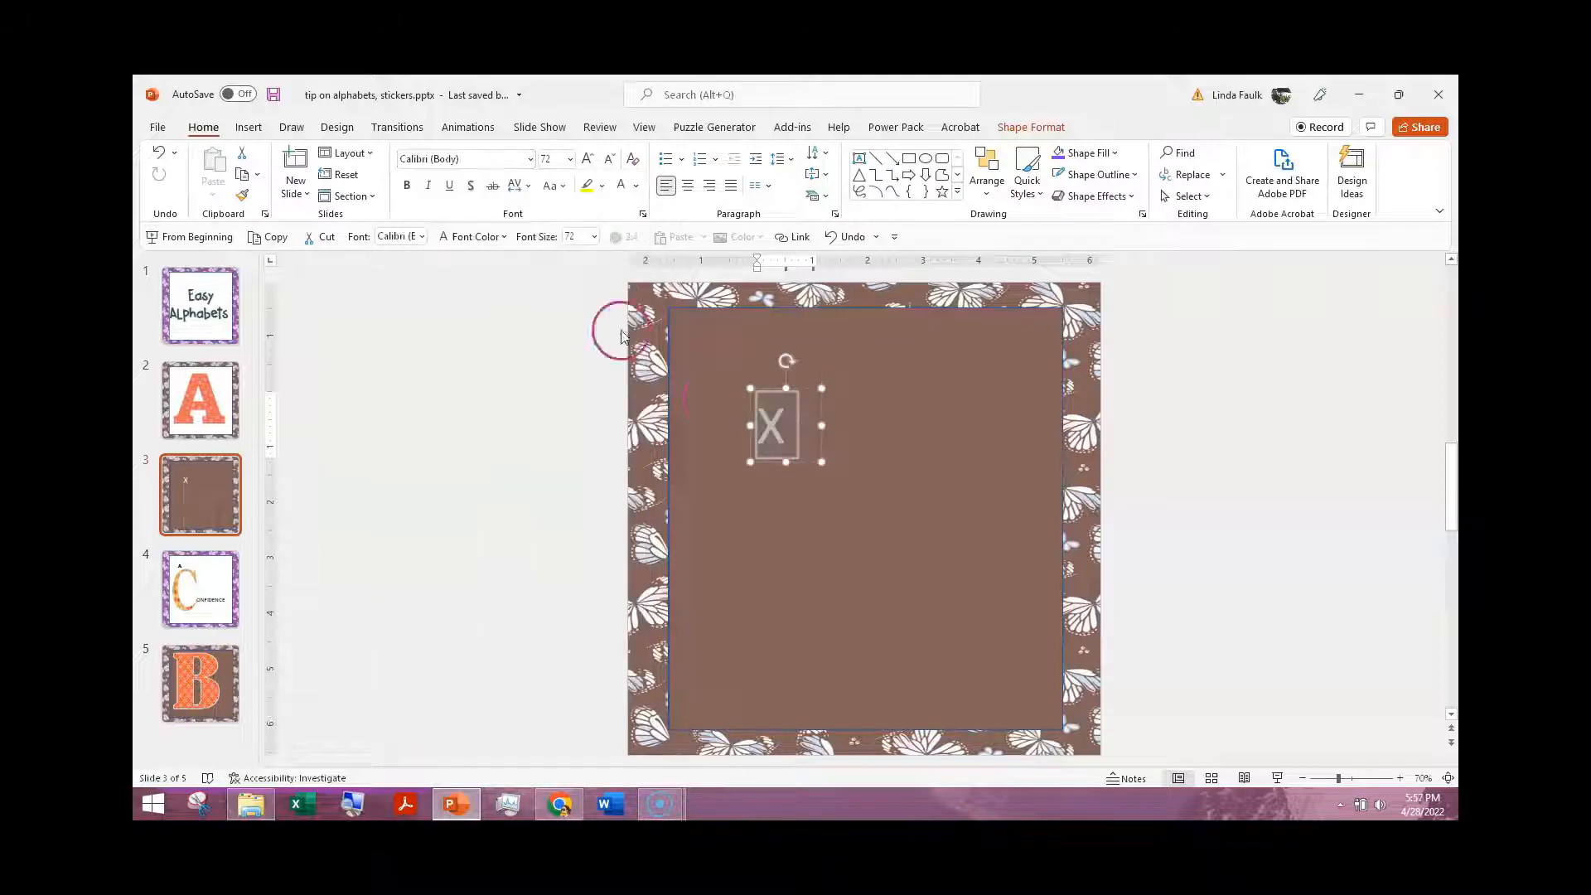
# Step: Change the font of the letter X to Babes & Bridal
pyautogui.click(532, 159)
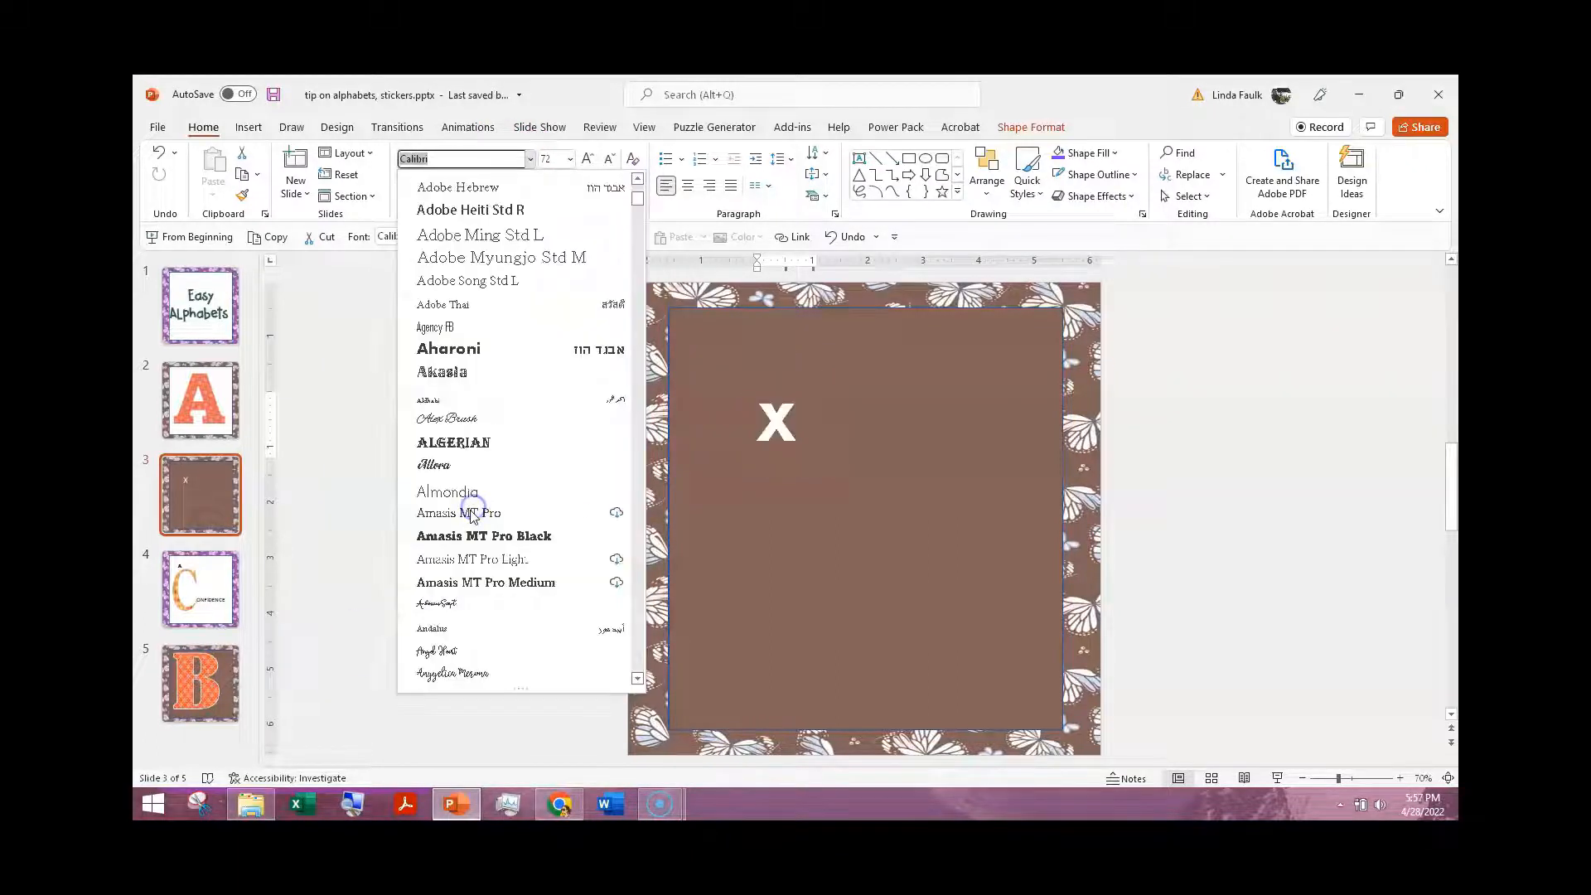
pyautogui.scroll(-5, 464, 518)
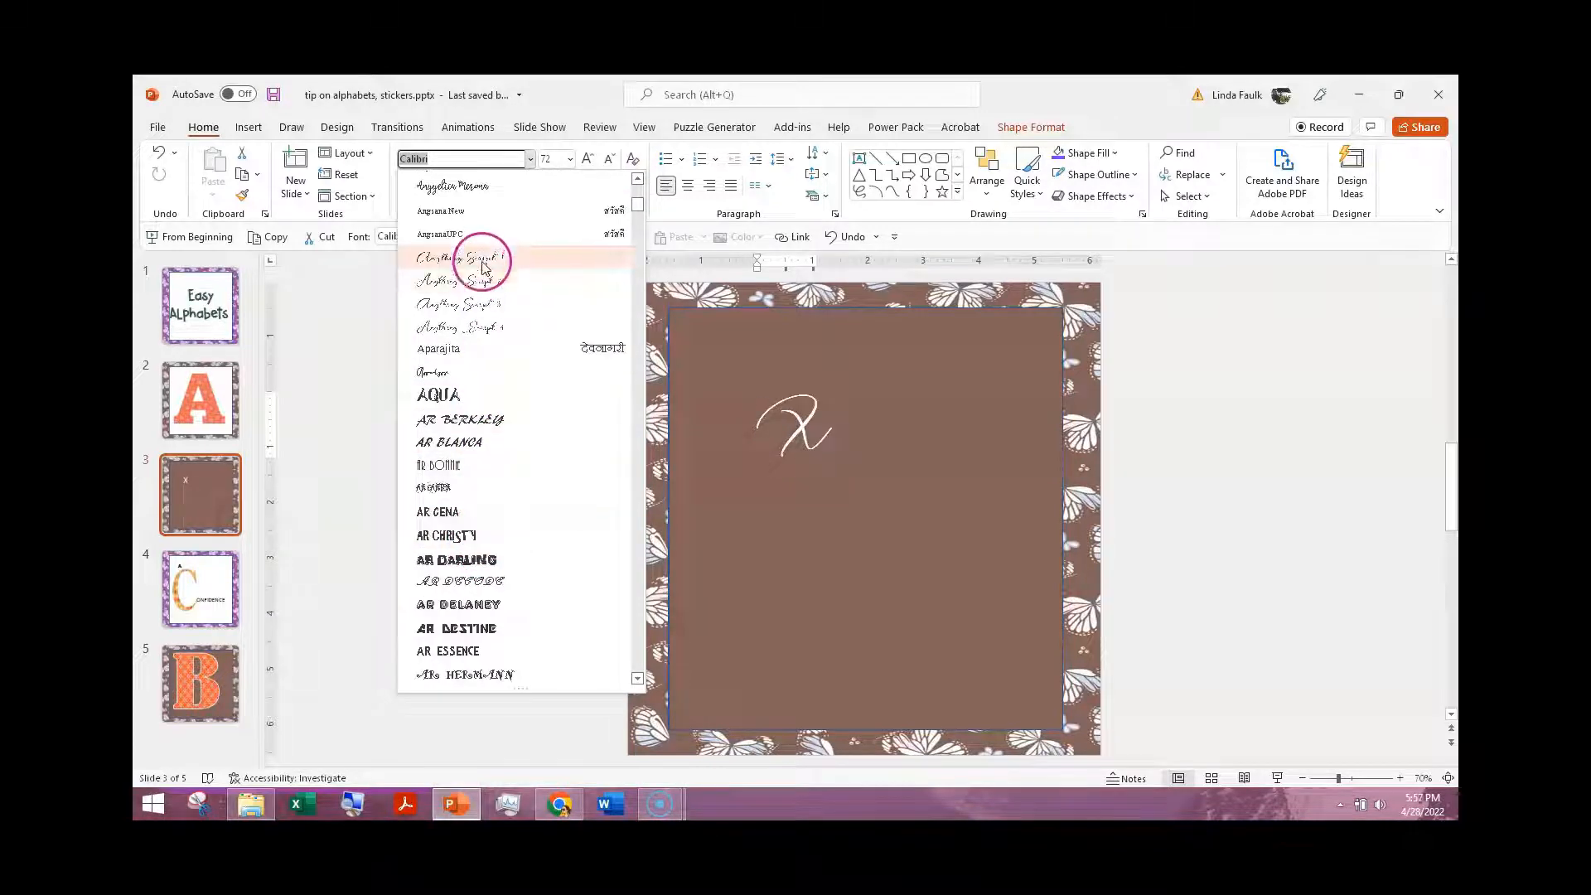
pyautogui.scroll(-8, 496, 497)
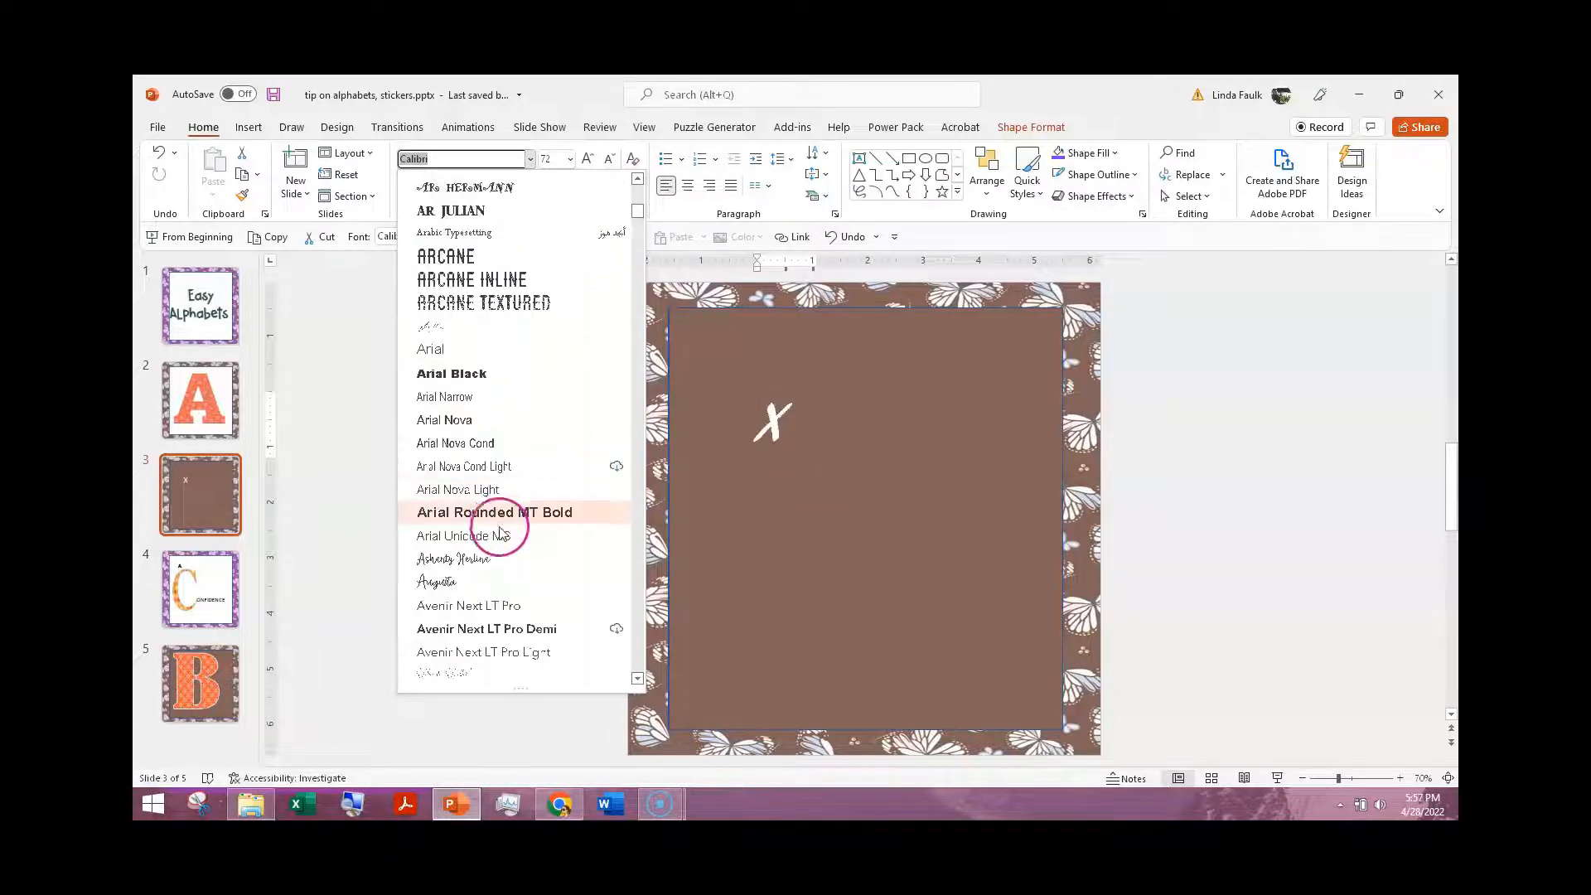
pyautogui.scroll(2, 460, 509)
pyautogui.click(462, 513)
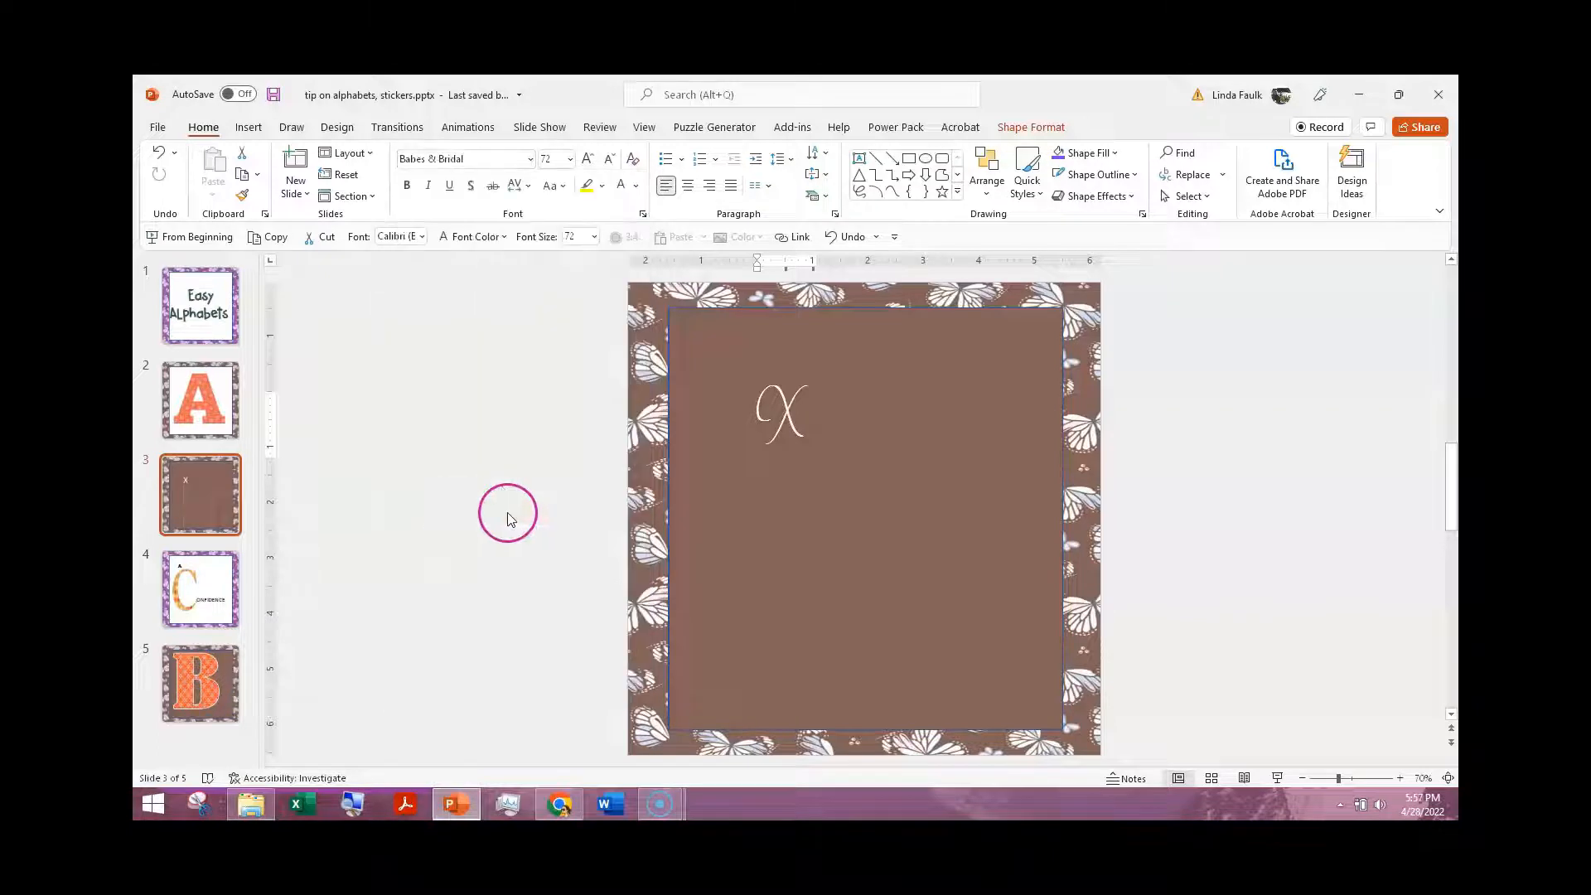
pyautogui.click(763, 453)
pyautogui.click(792, 429)
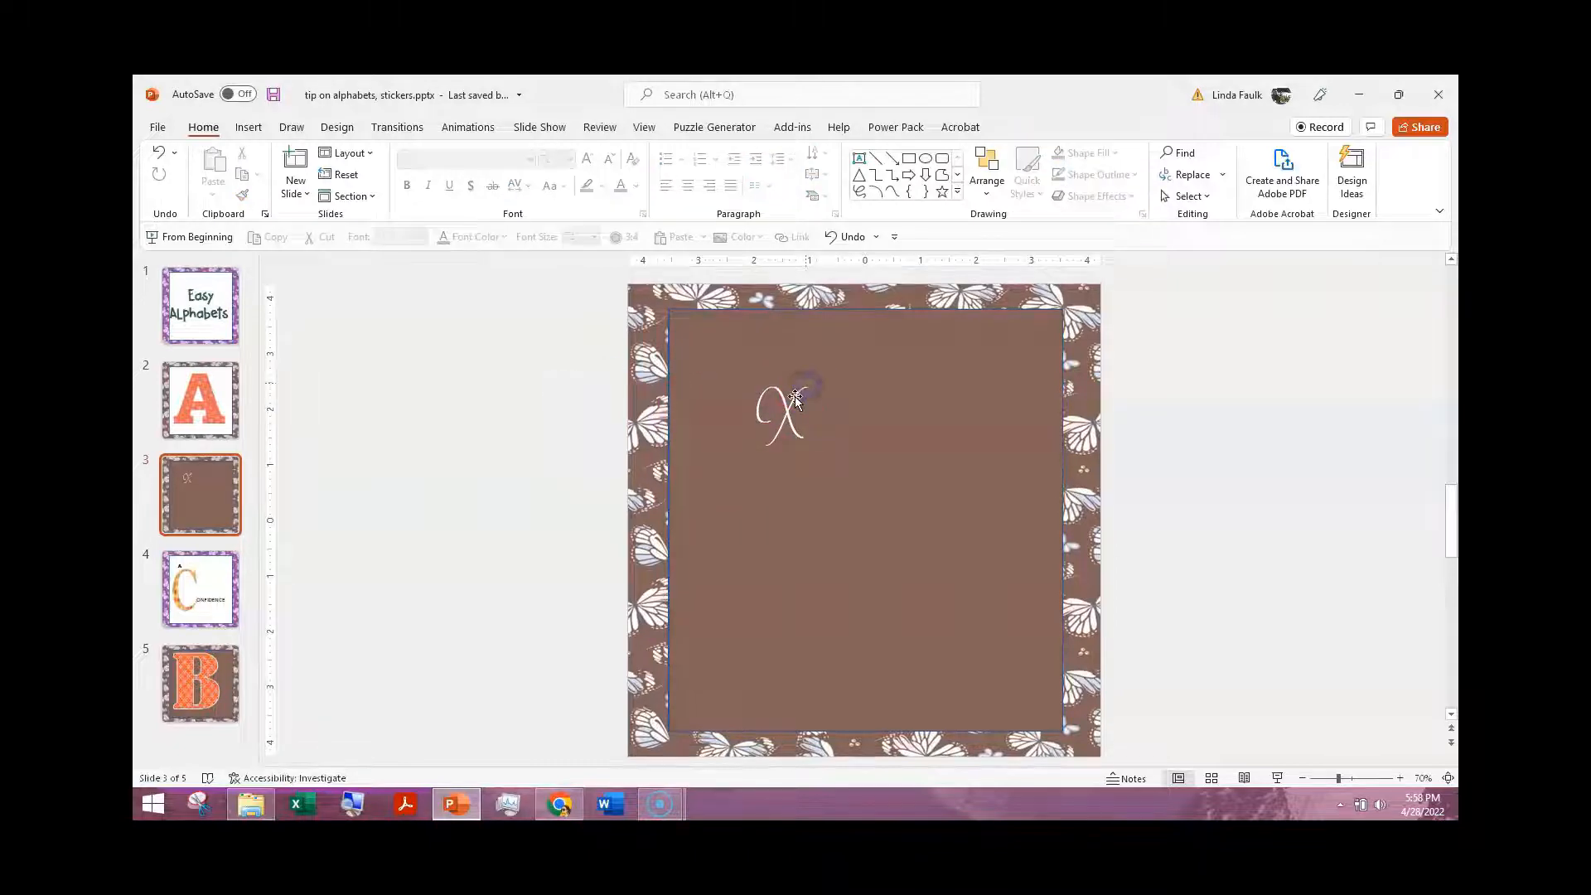
# Step: Insert the yellow and orange crosshatch pattern picture from this device onto slide 3
pyautogui.click(249, 127)
pyautogui.click(263, 172)
pyautogui.click(296, 245)
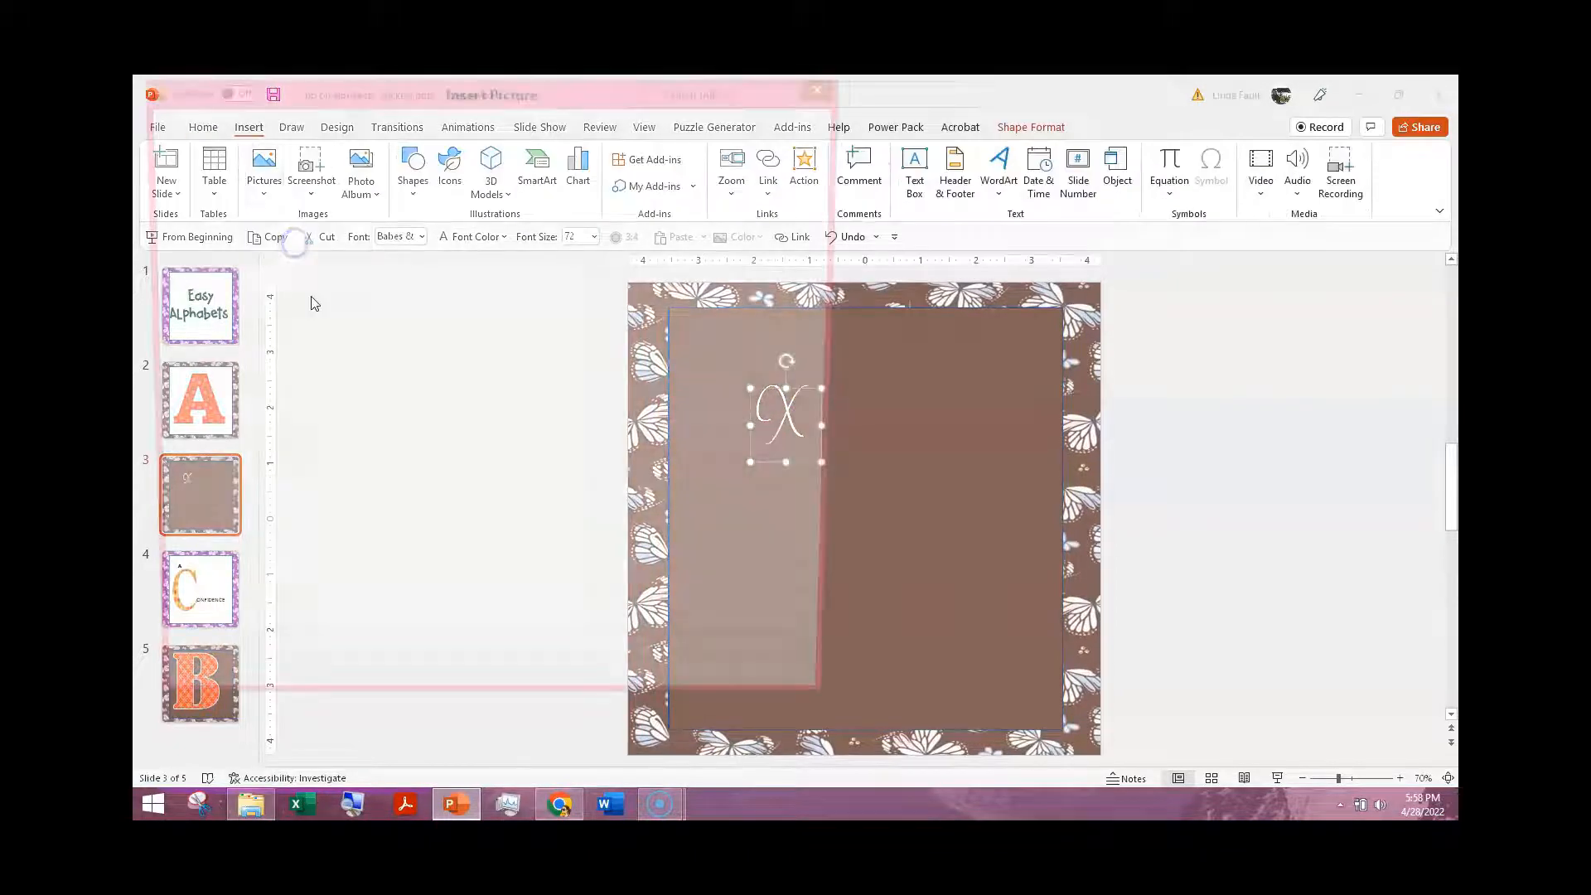
pyautogui.doubleClick(437, 514)
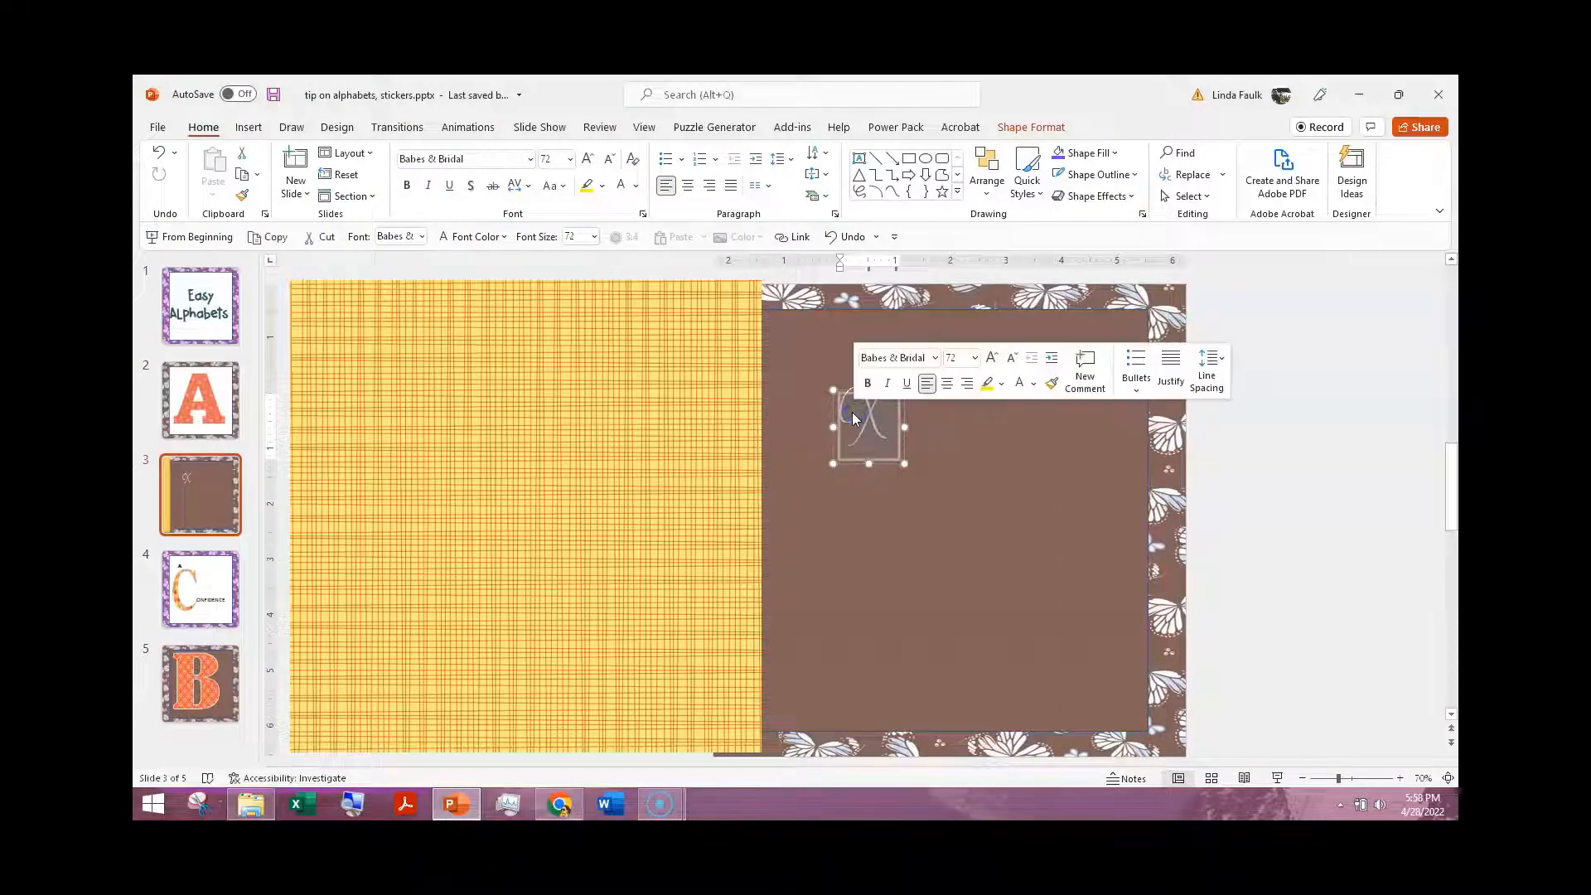
# Step: Replace the X with B and convert the letter to a shape by subtracting the crosshatch picture from it
pyautogui.write('B')
pyautogui.click(950, 417)
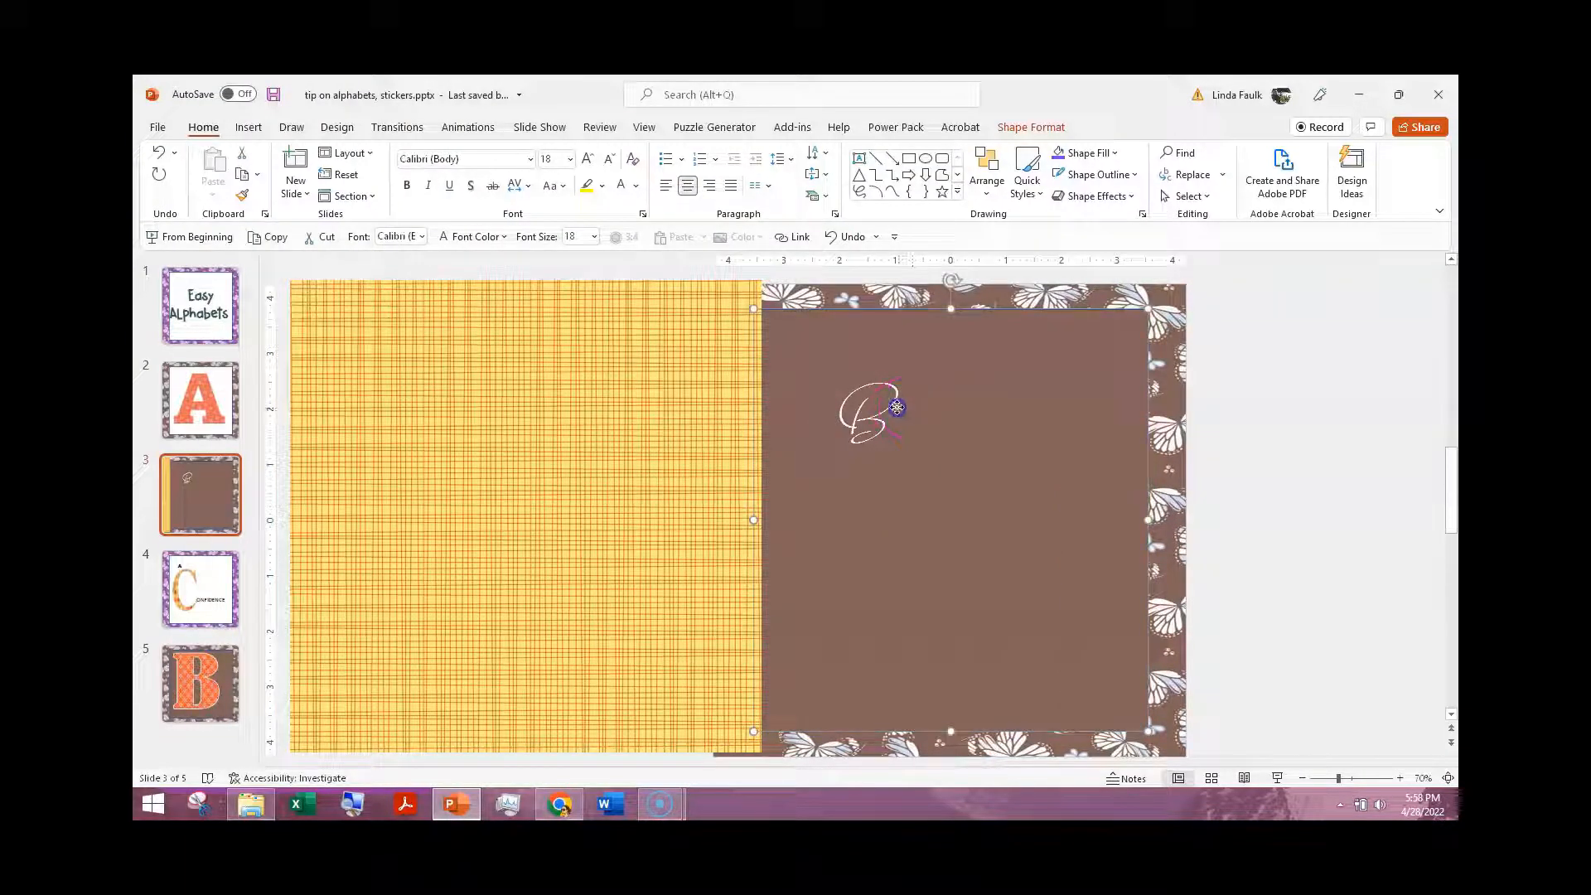
pyautogui.click(888, 395)
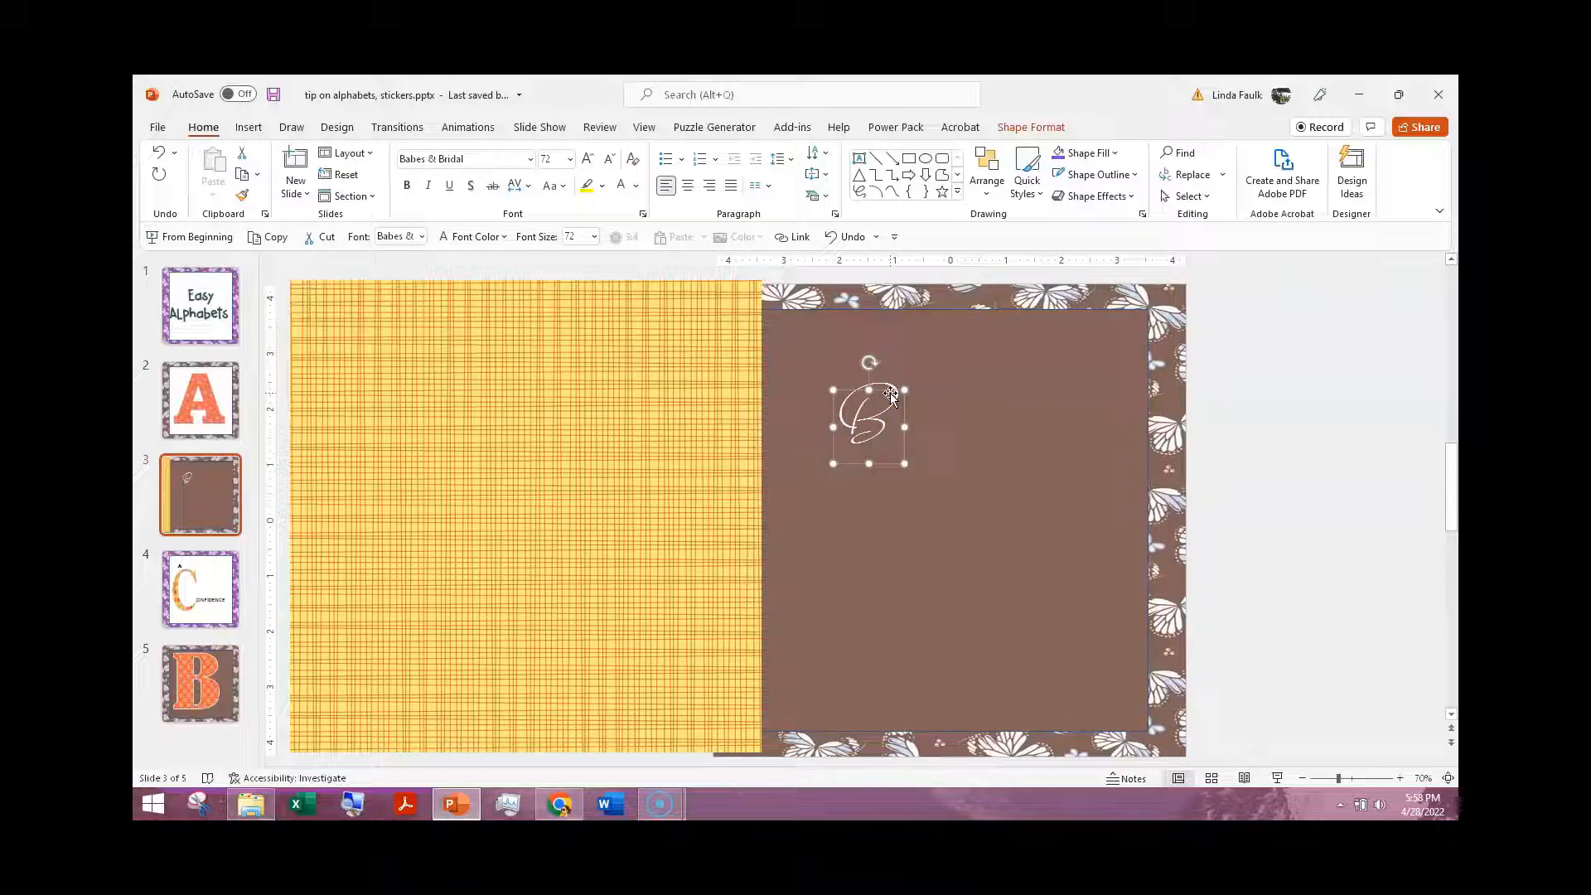
pyautogui.keyDown('shift'); pyautogui.click(668, 390); pyautogui.keyUp('shift')
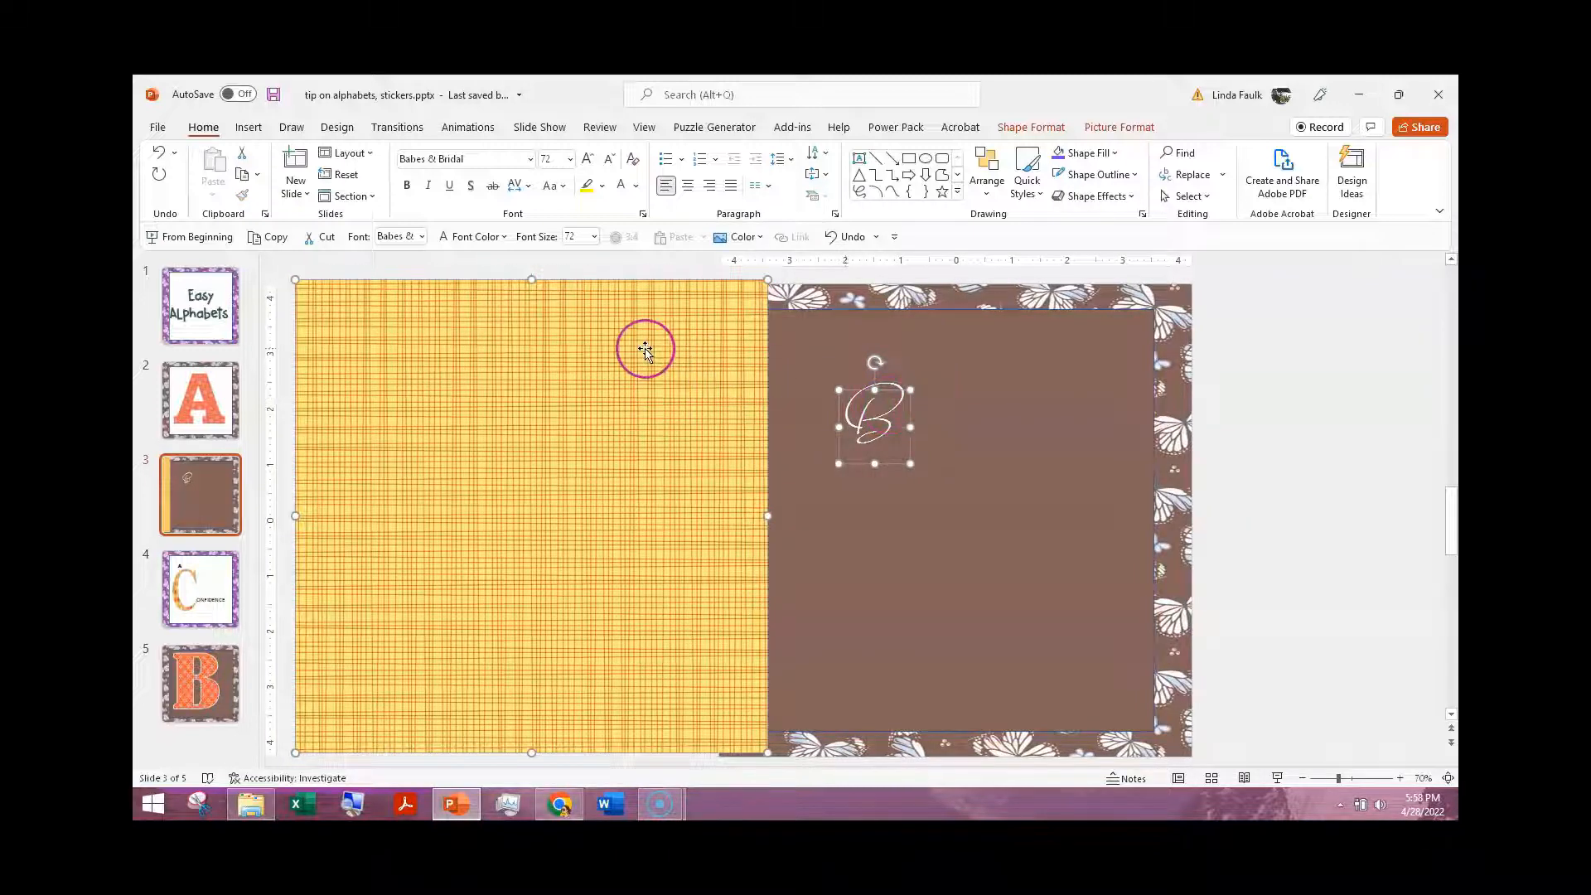
pyautogui.click(1026, 128)
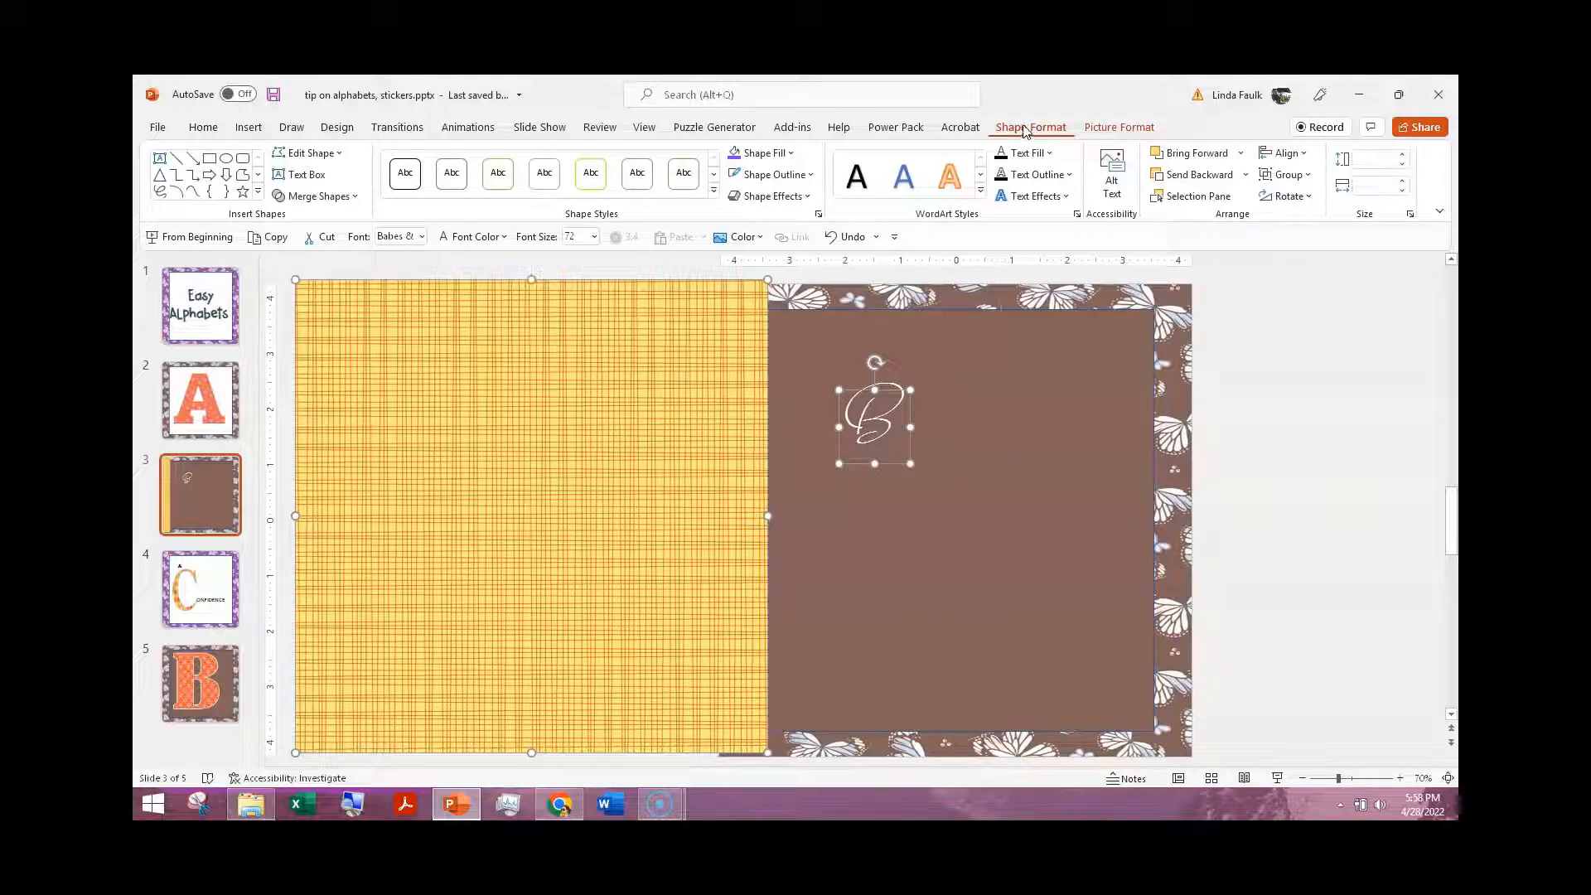
pyautogui.click(356, 197)
pyautogui.click(323, 312)
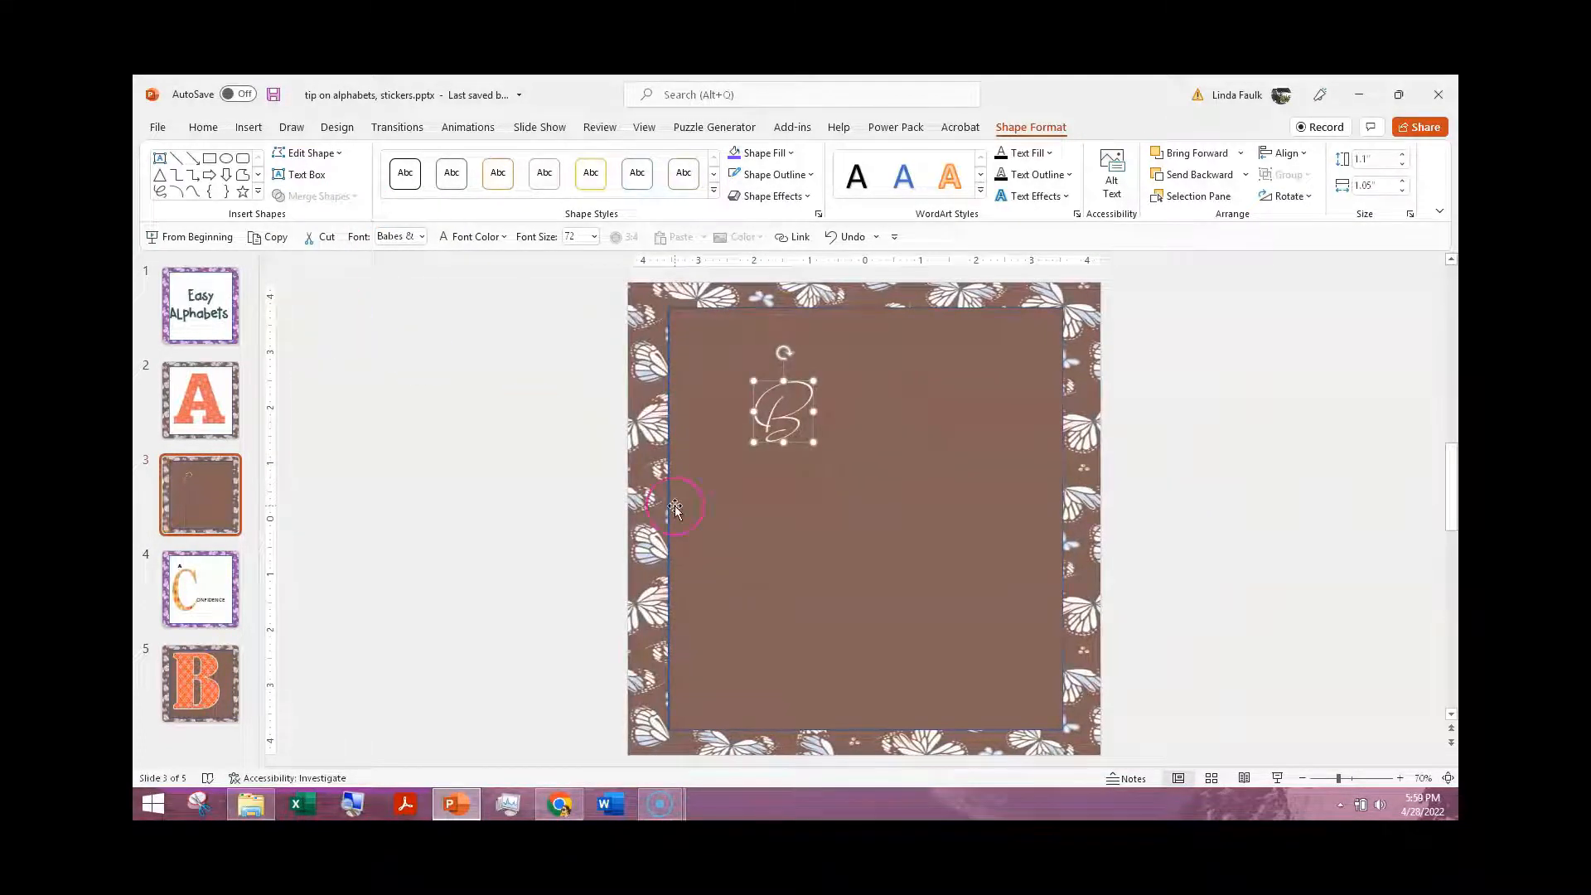
# Step: Enlarge the script B to about 6.13" high by 4.97" wide and position it within the brown panel
pyautogui.moveTo(812, 443); pyautogui.dragTo(996, 666)
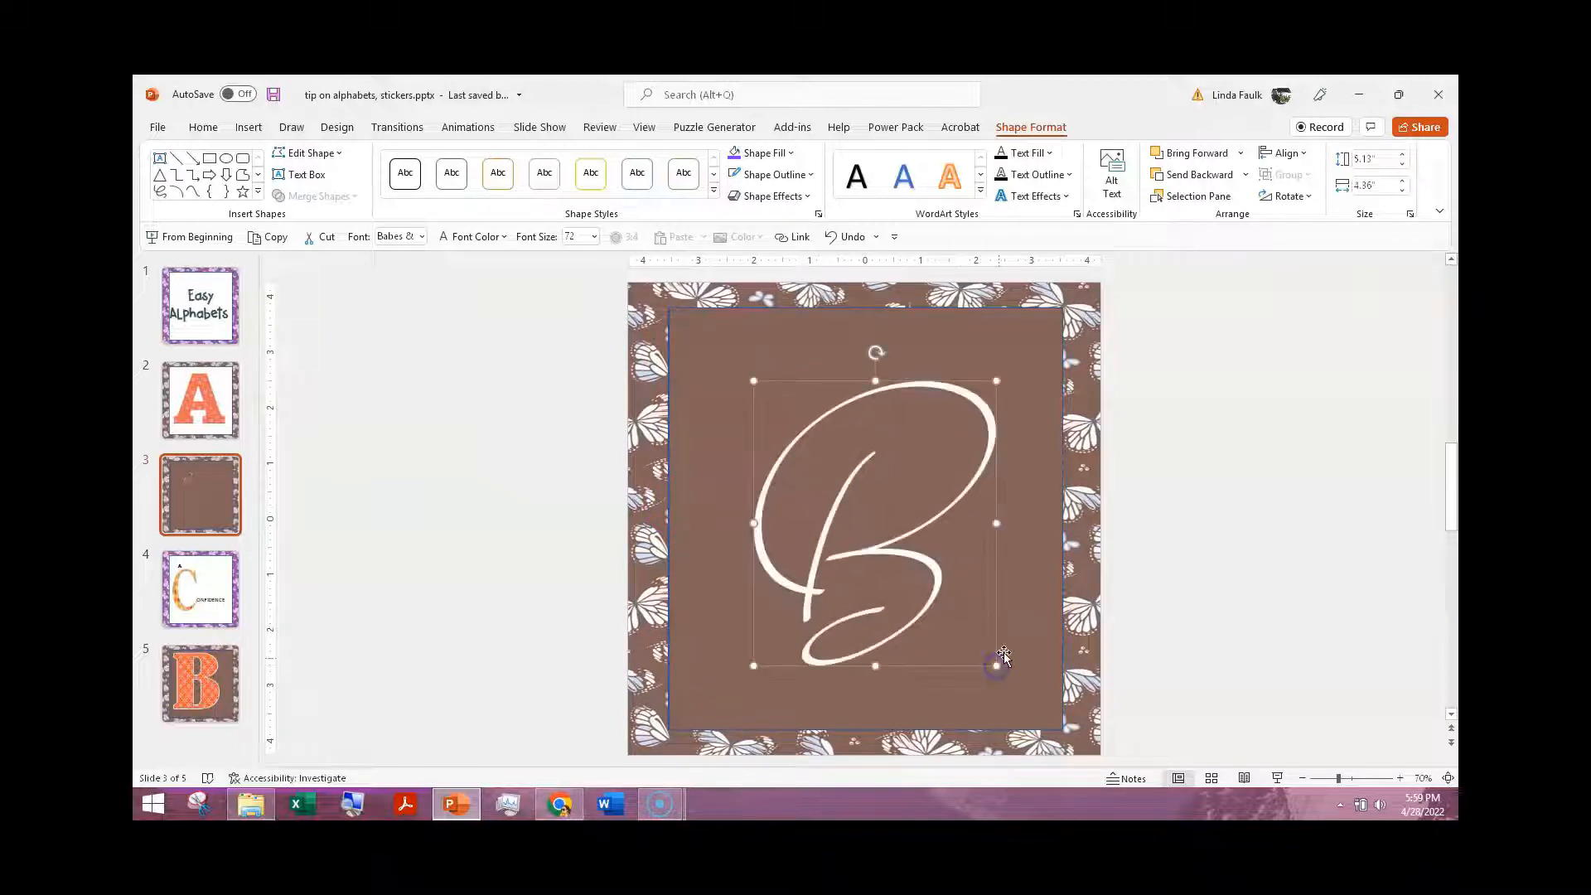
pyautogui.moveTo(886, 529); pyautogui.dragTo(848, 511)
pyautogui.click(888, 554)
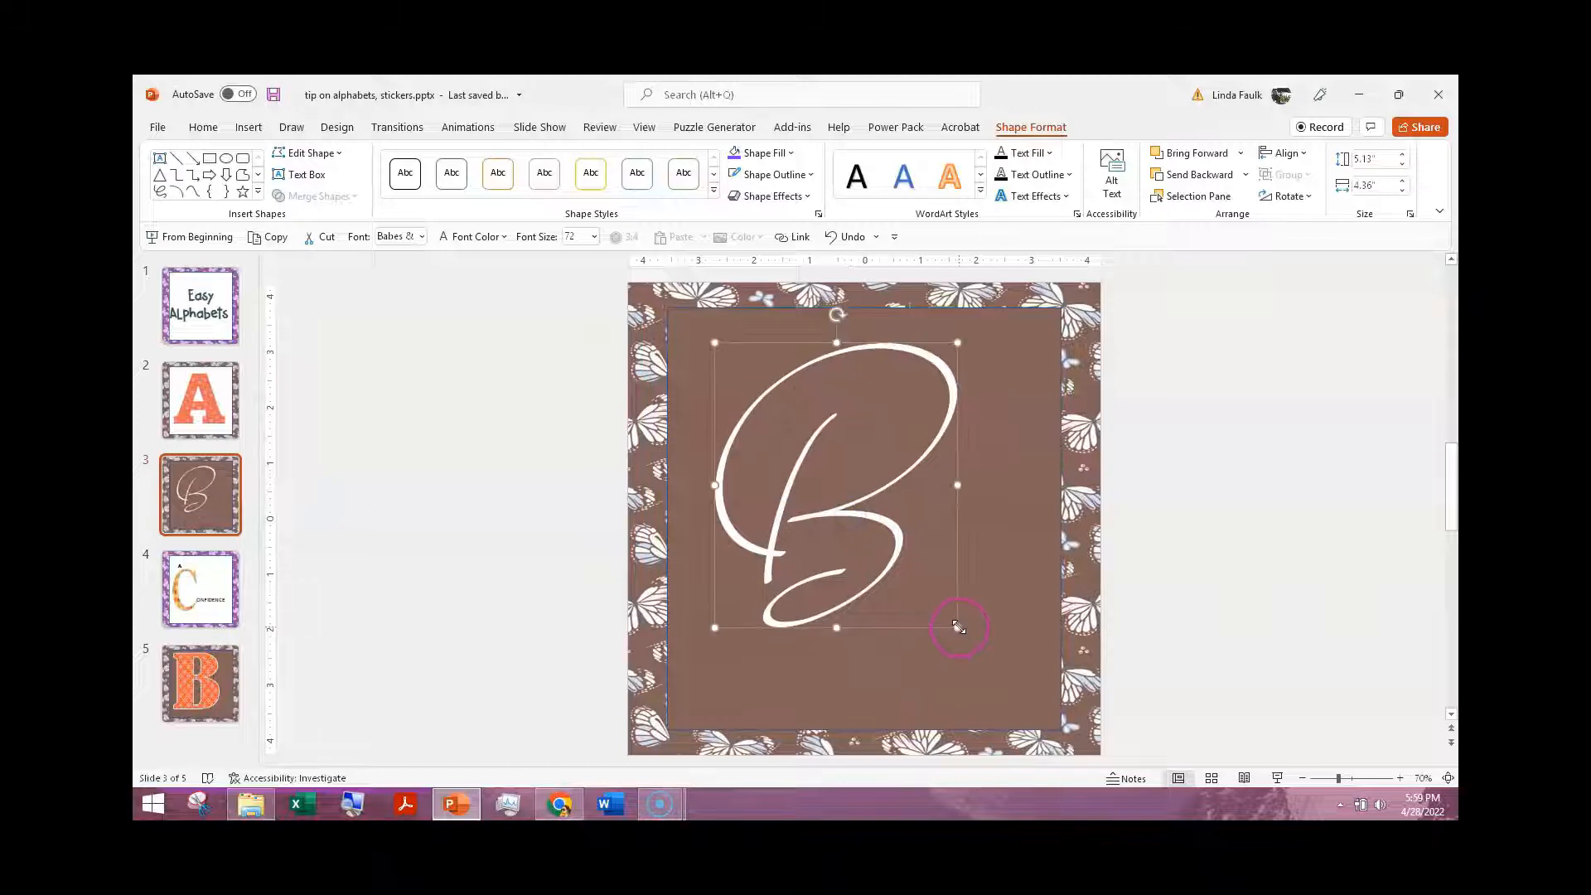
pyautogui.moveTo(958, 627); pyautogui.dragTo(992, 683)
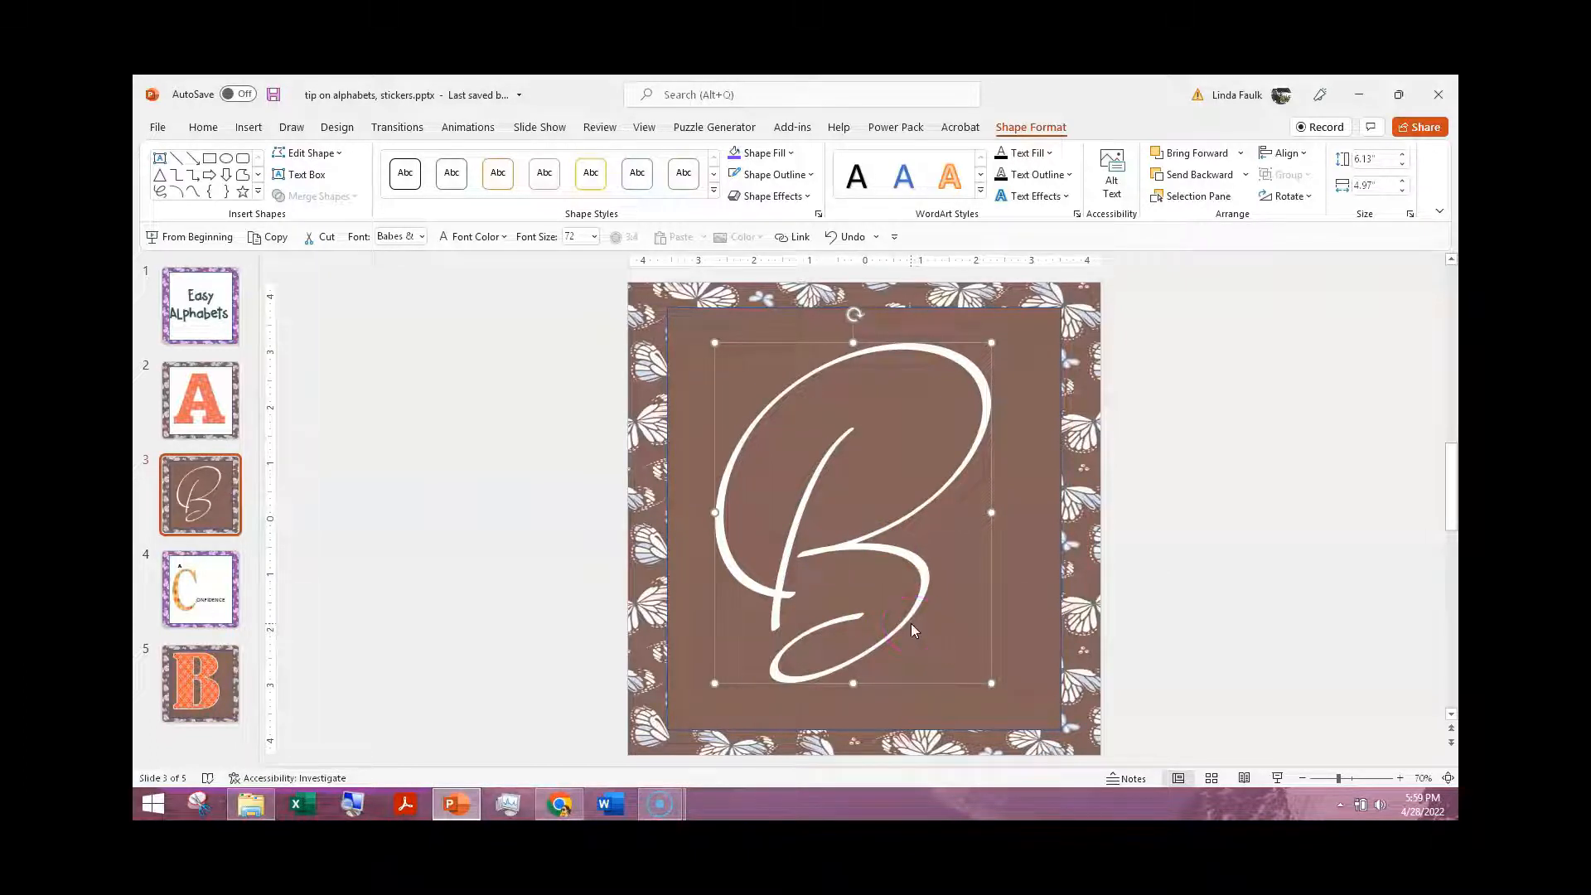
# Step: Fill the script B with the yellow pattern picture 20.png from the 1-Sunburst folder
pyautogui.click(890, 599)
pyautogui.click(678, 474)
pyautogui.click(788, 622)
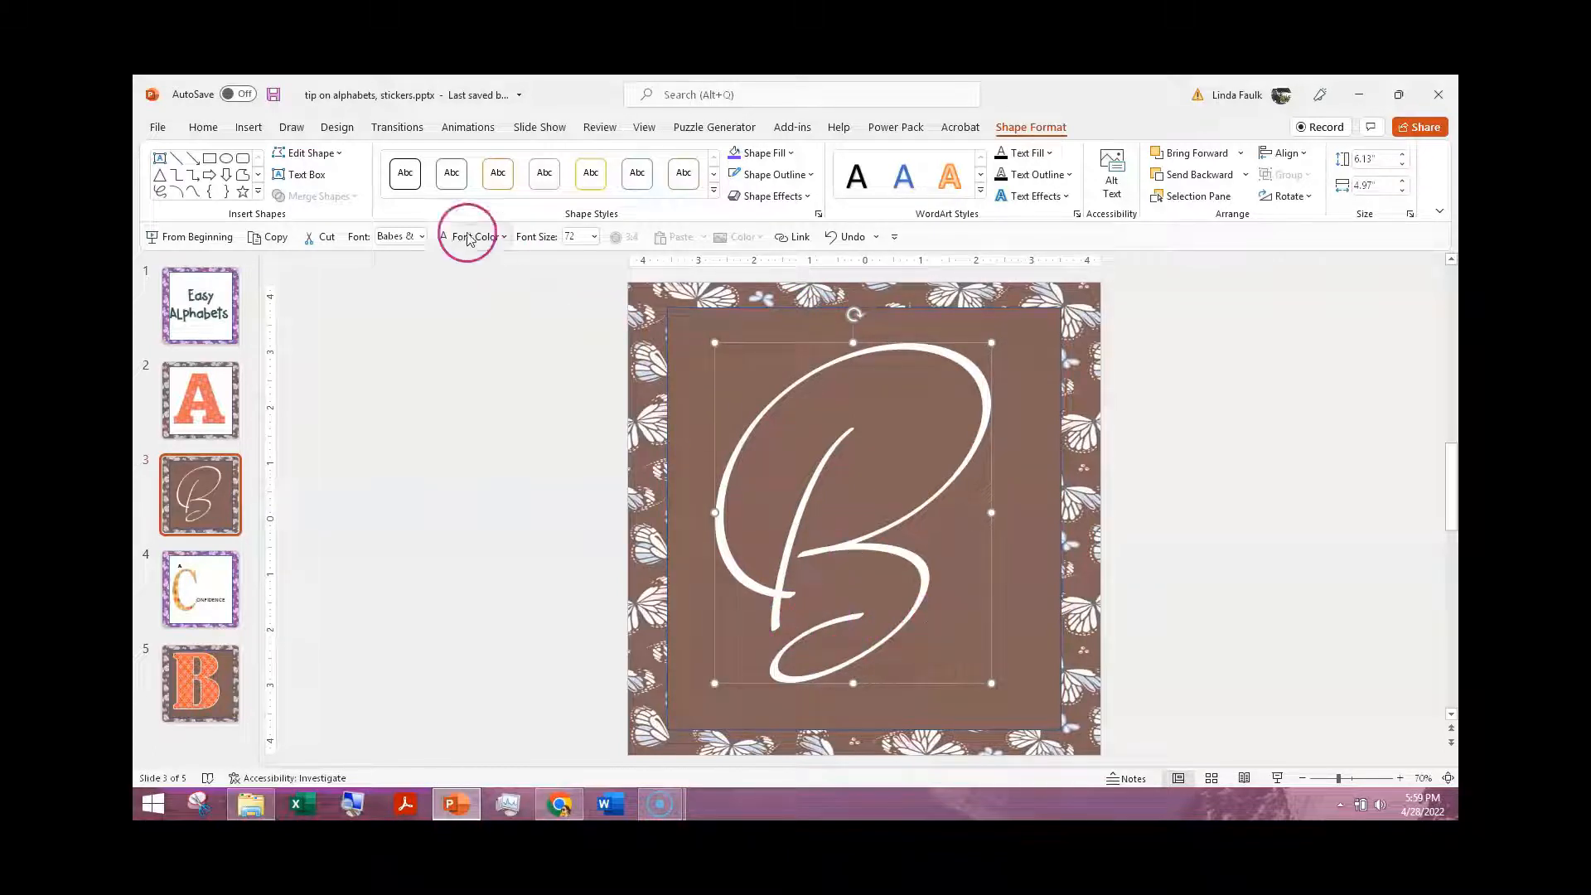
pyautogui.click(249, 128)
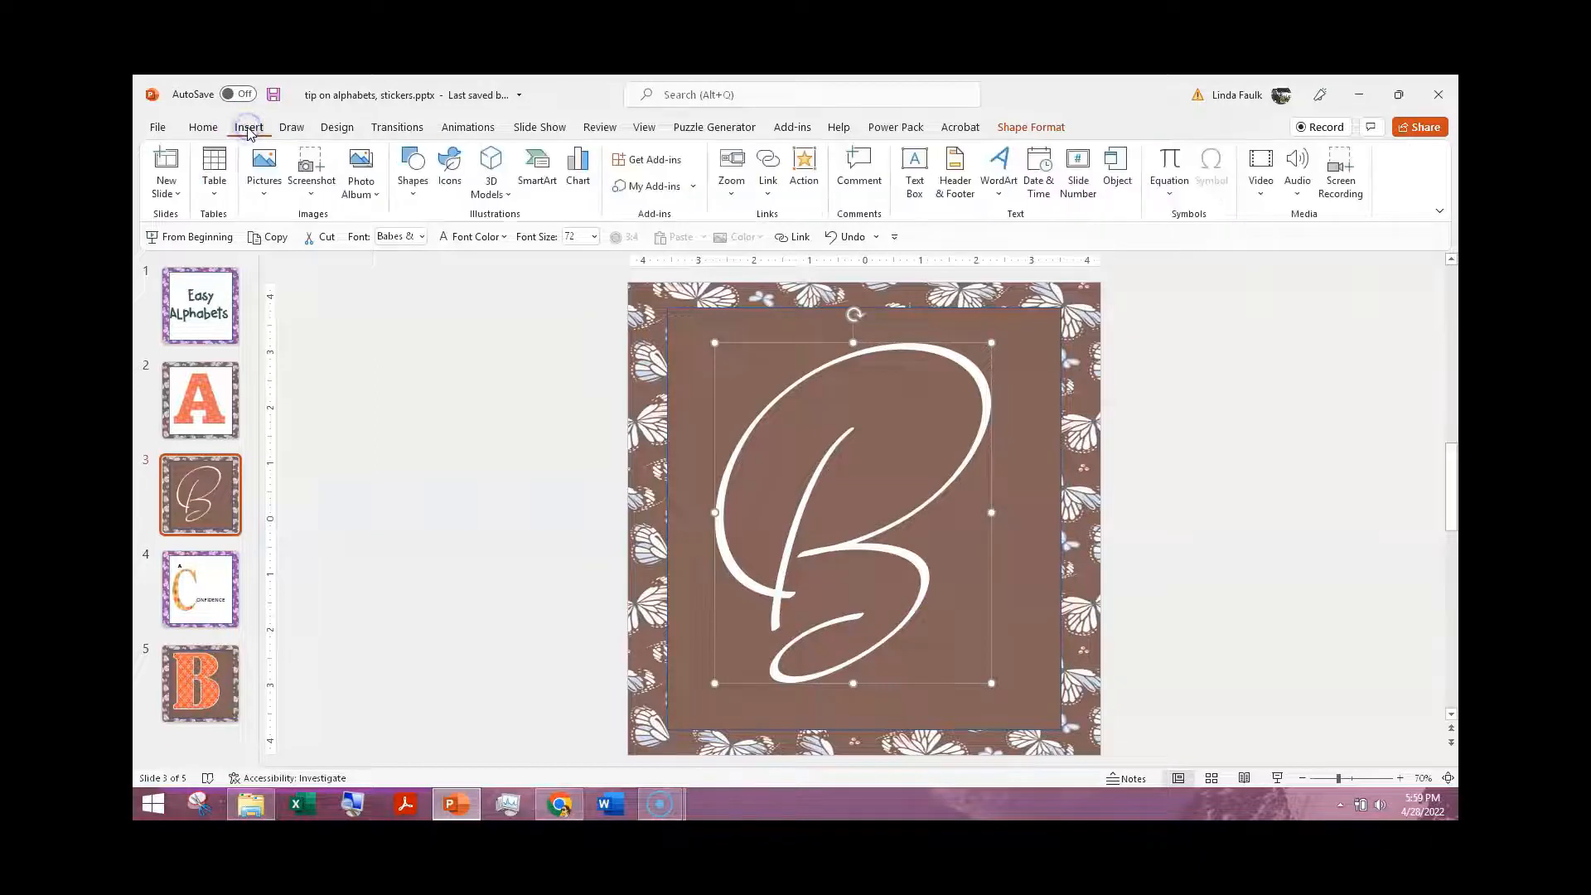
pyautogui.click(1036, 128)
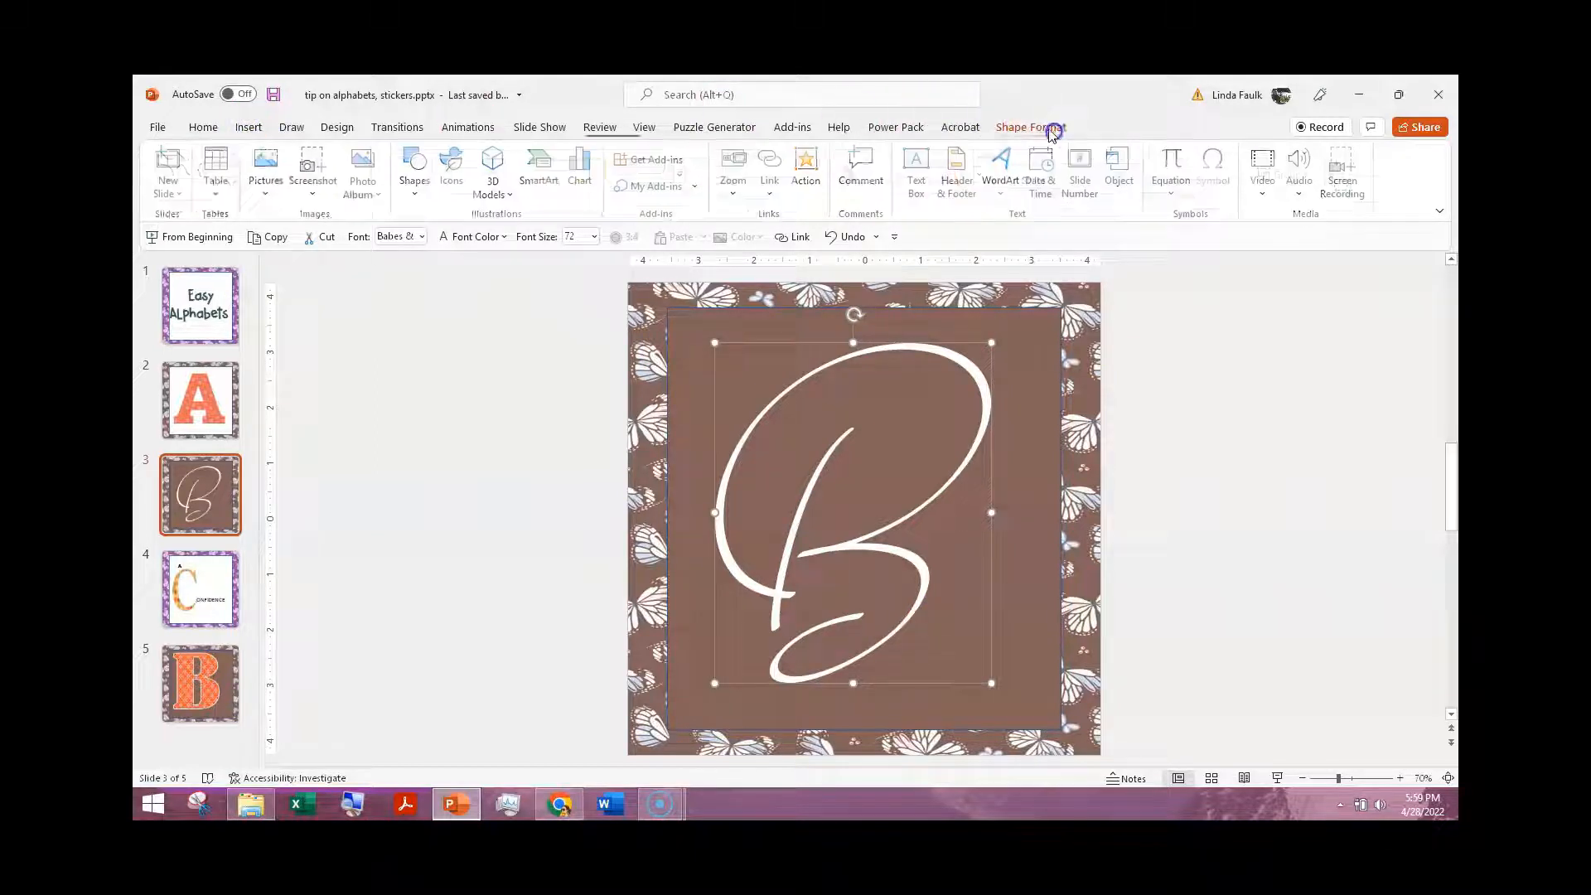
pyautogui.click(789, 153)
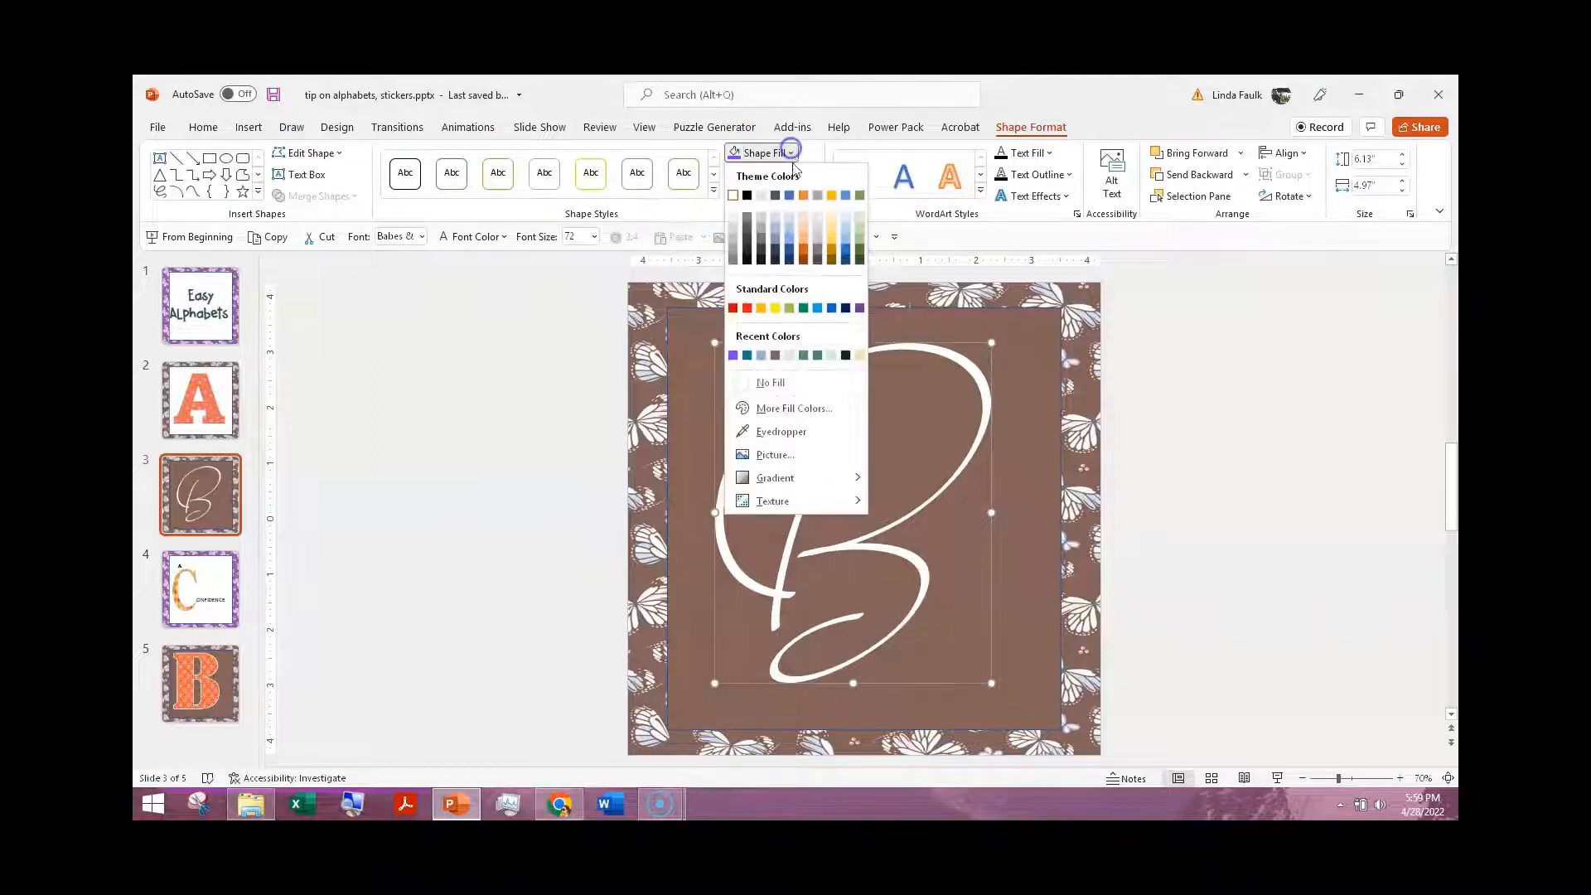
pyautogui.click(794, 454)
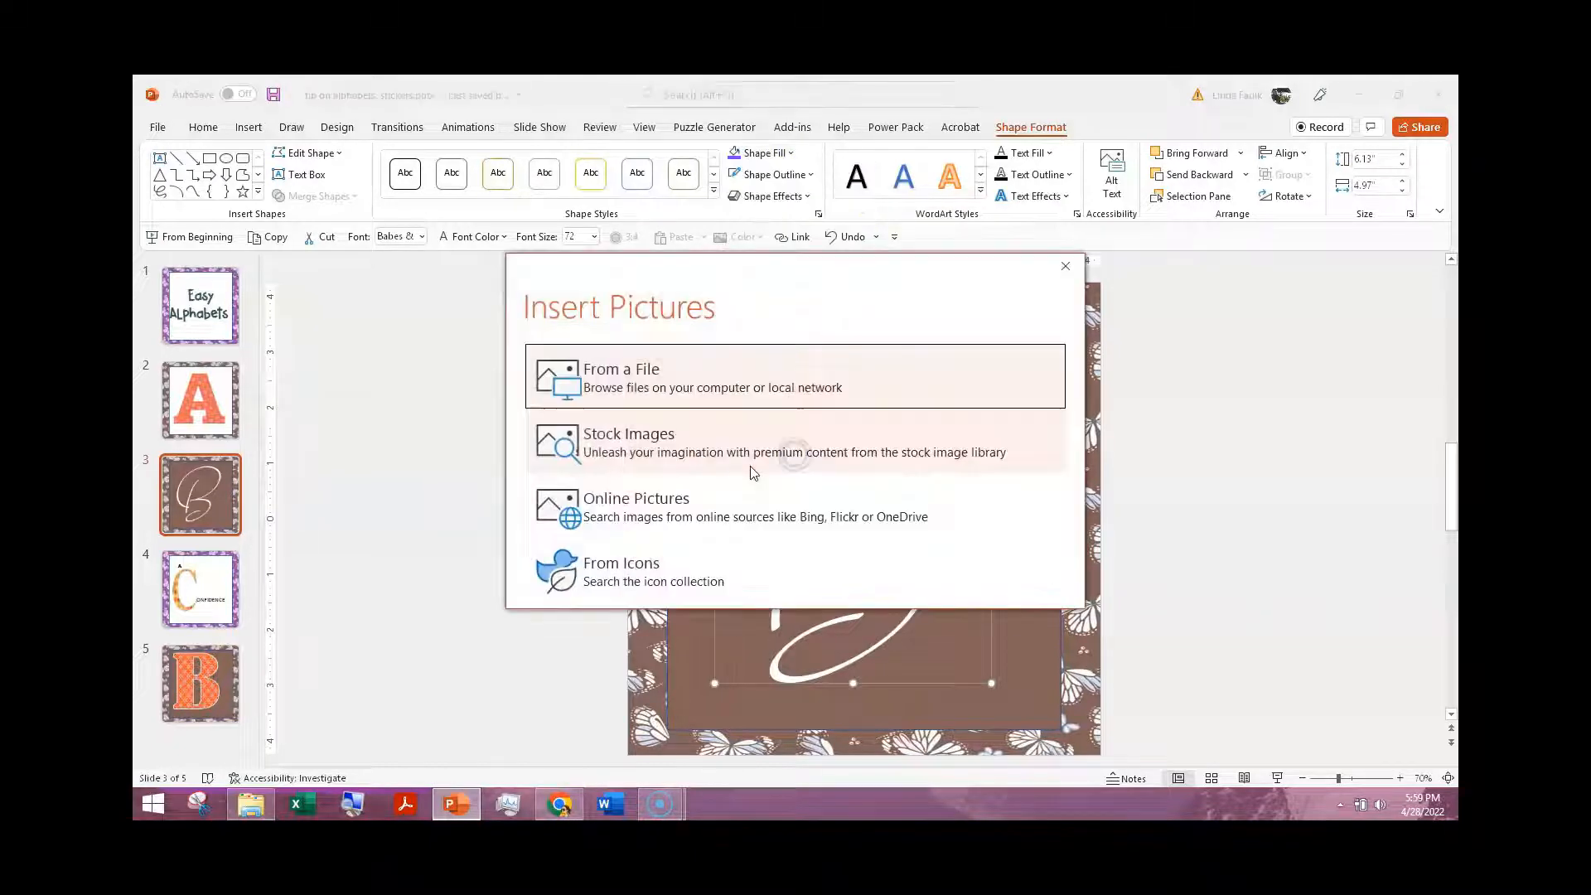
pyautogui.click(743, 380)
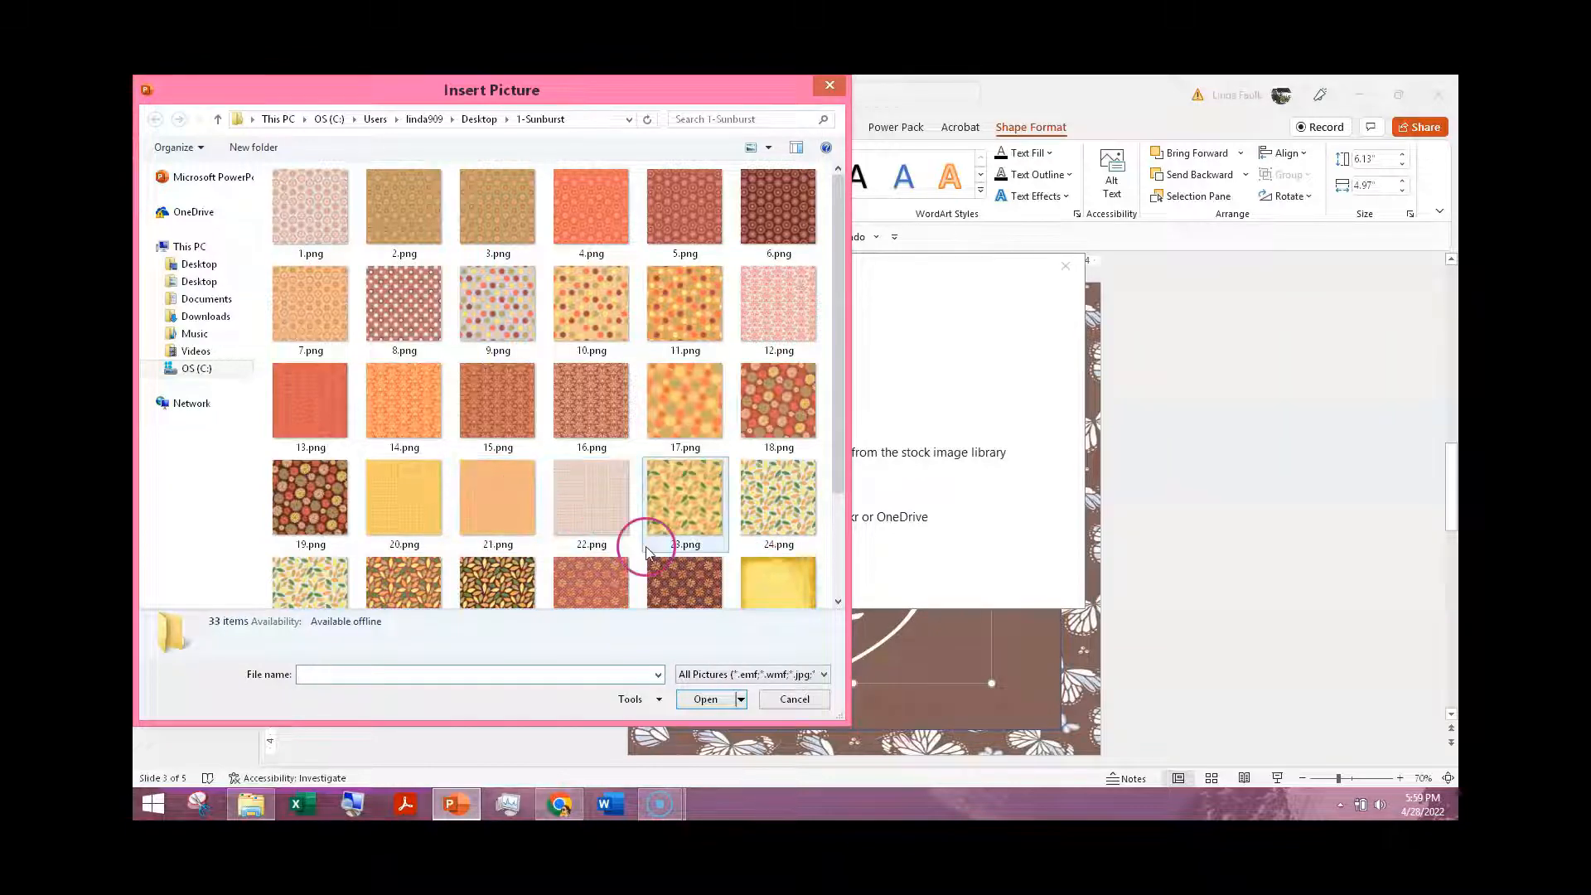
pyautogui.doubleClick(405, 507)
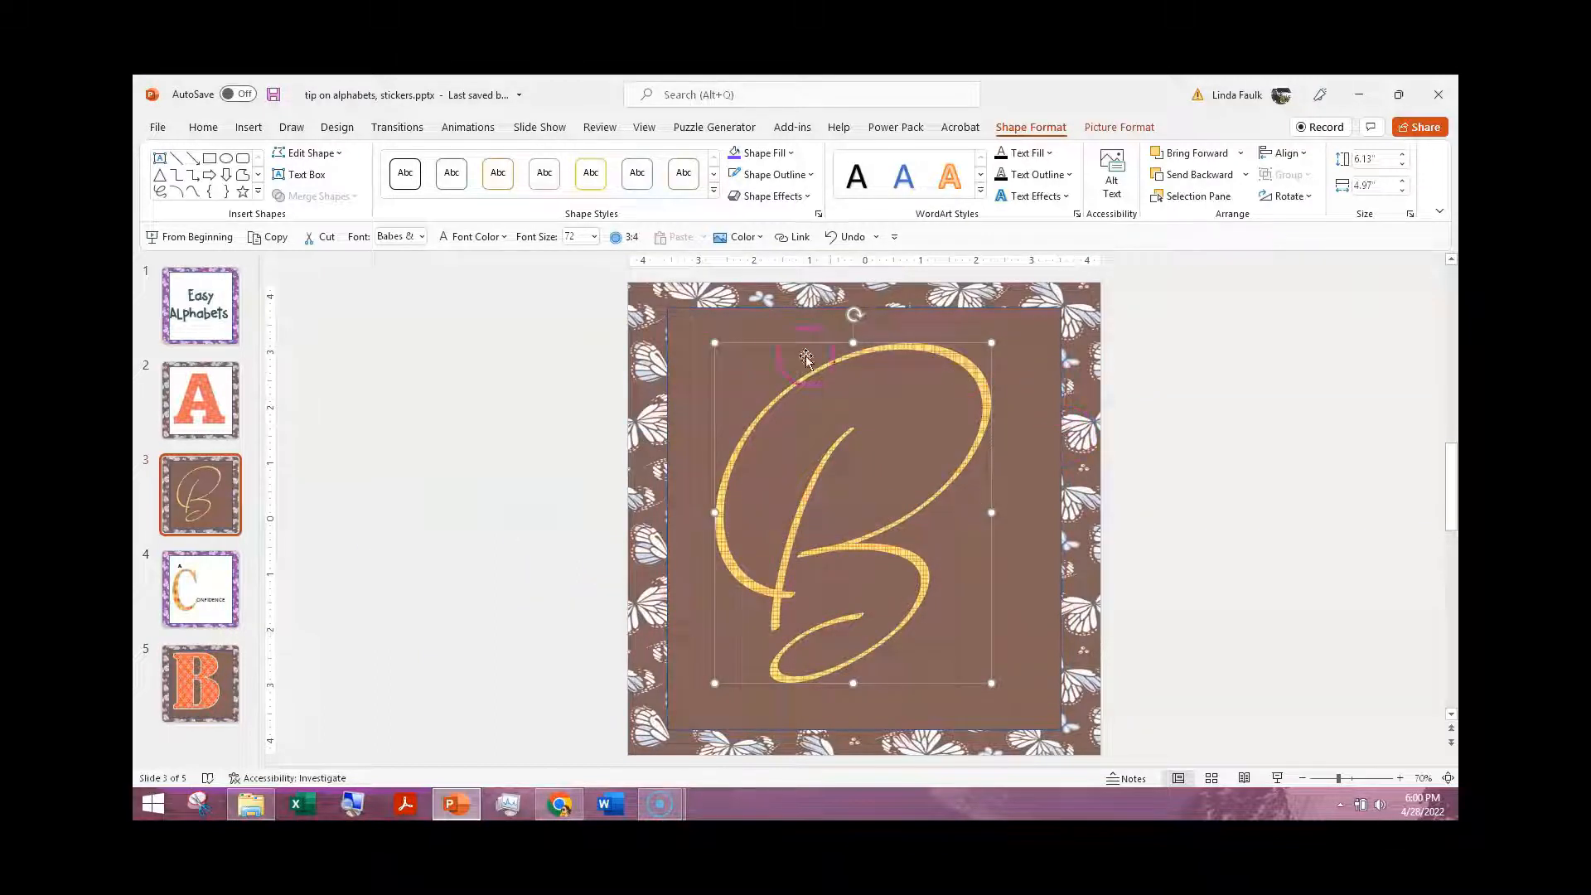
# Step: Add a white outline to the script B
pyautogui.click(730, 177)
pyautogui.click(811, 175)
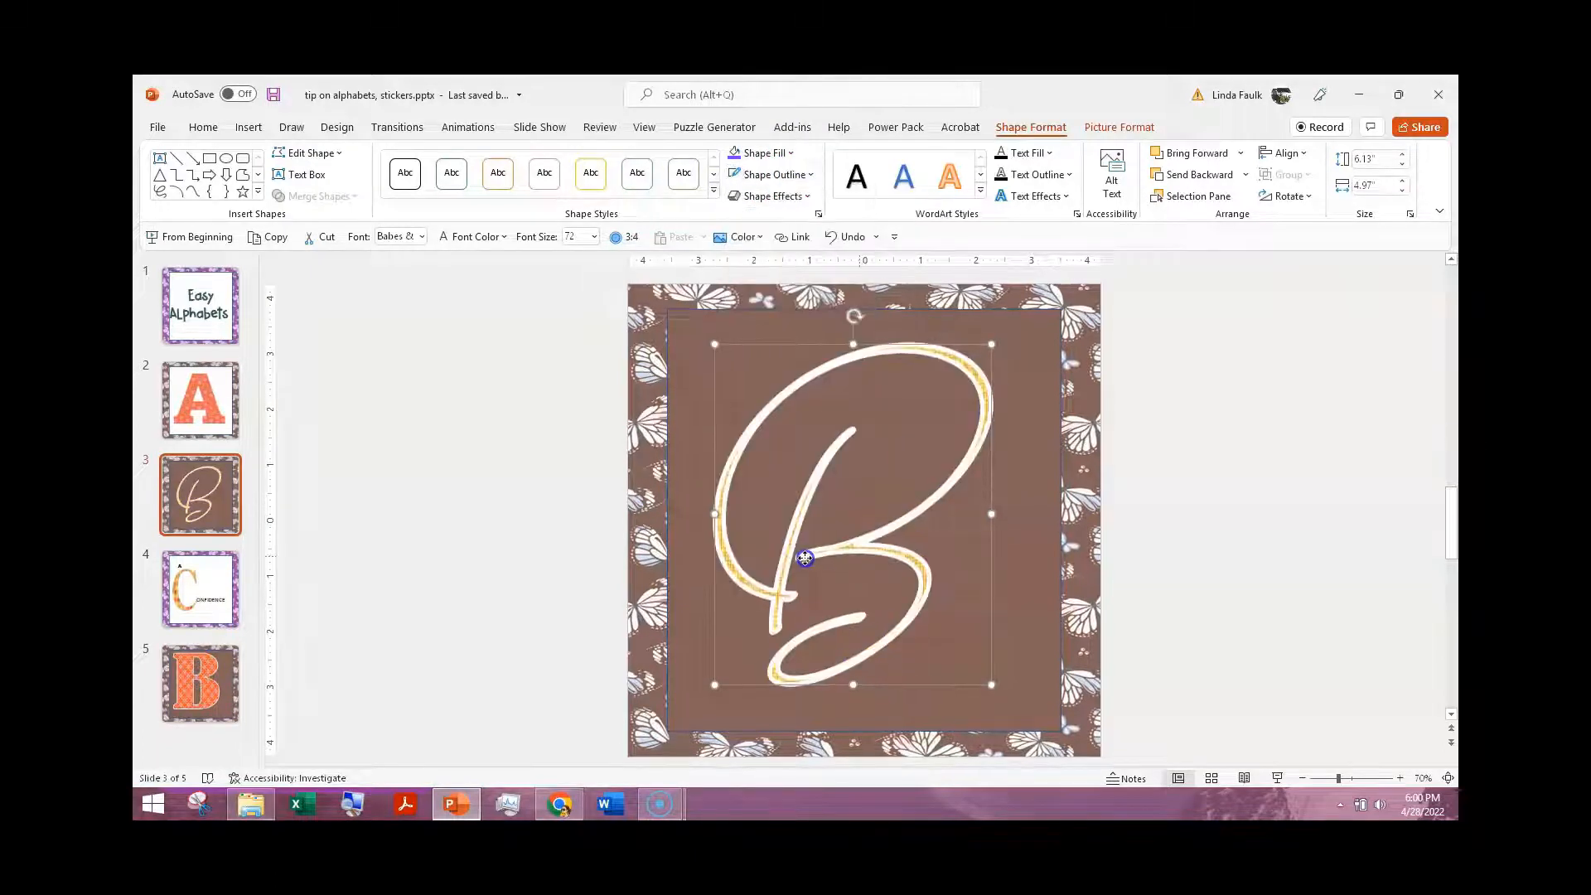
# Step: Set the outline weight of the brown panel behind the B to 3 pt
pyautogui.moveTo(1040, 571); pyautogui.dragTo(993, 563)
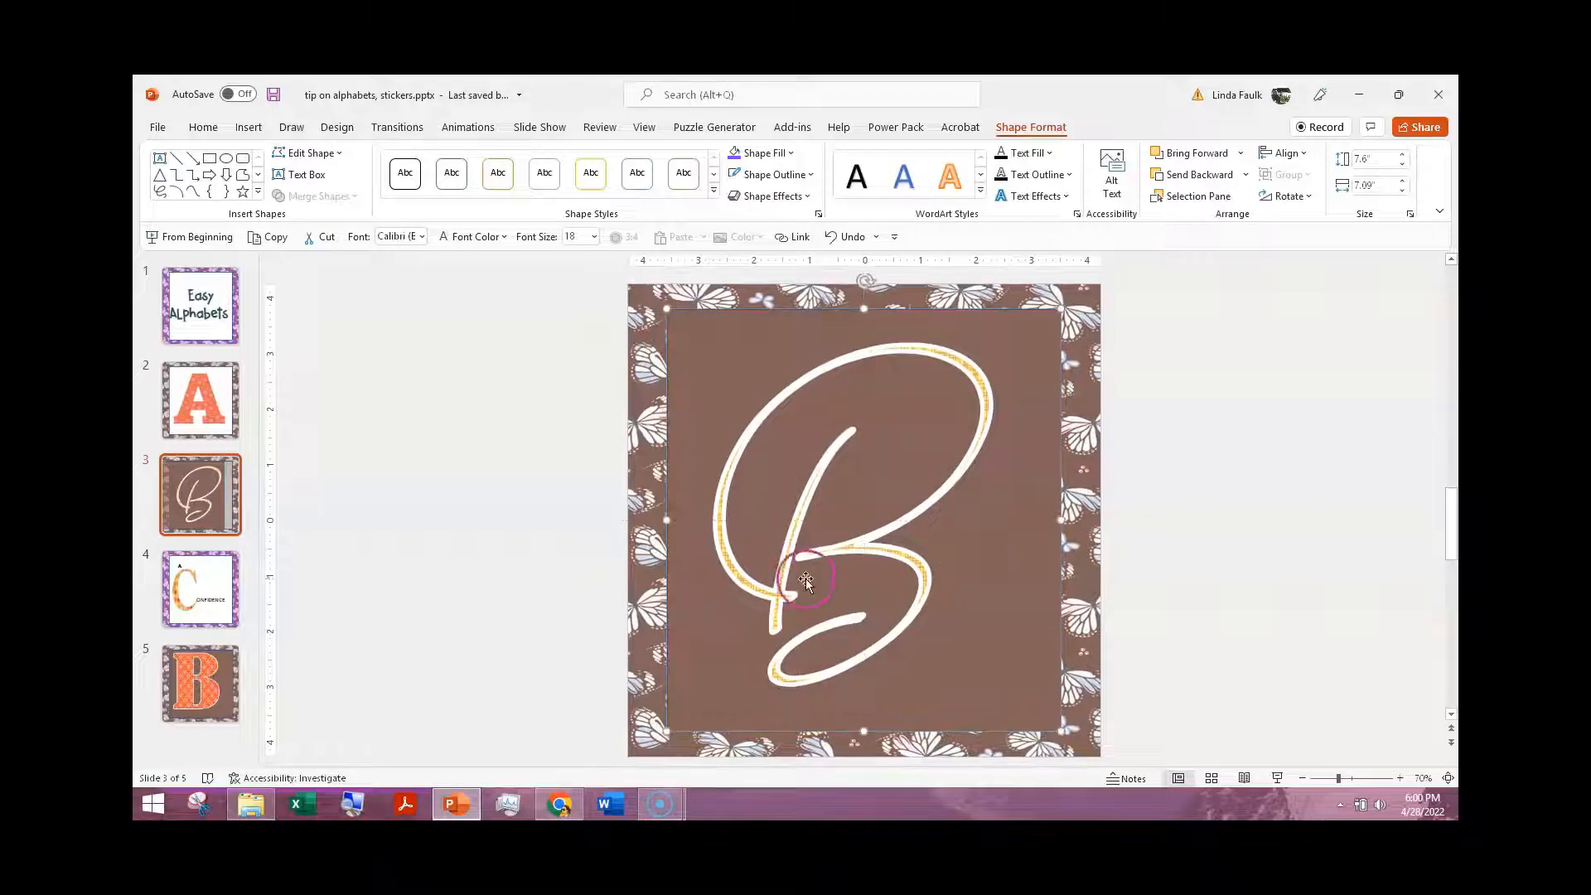
pyautogui.click(845, 569)
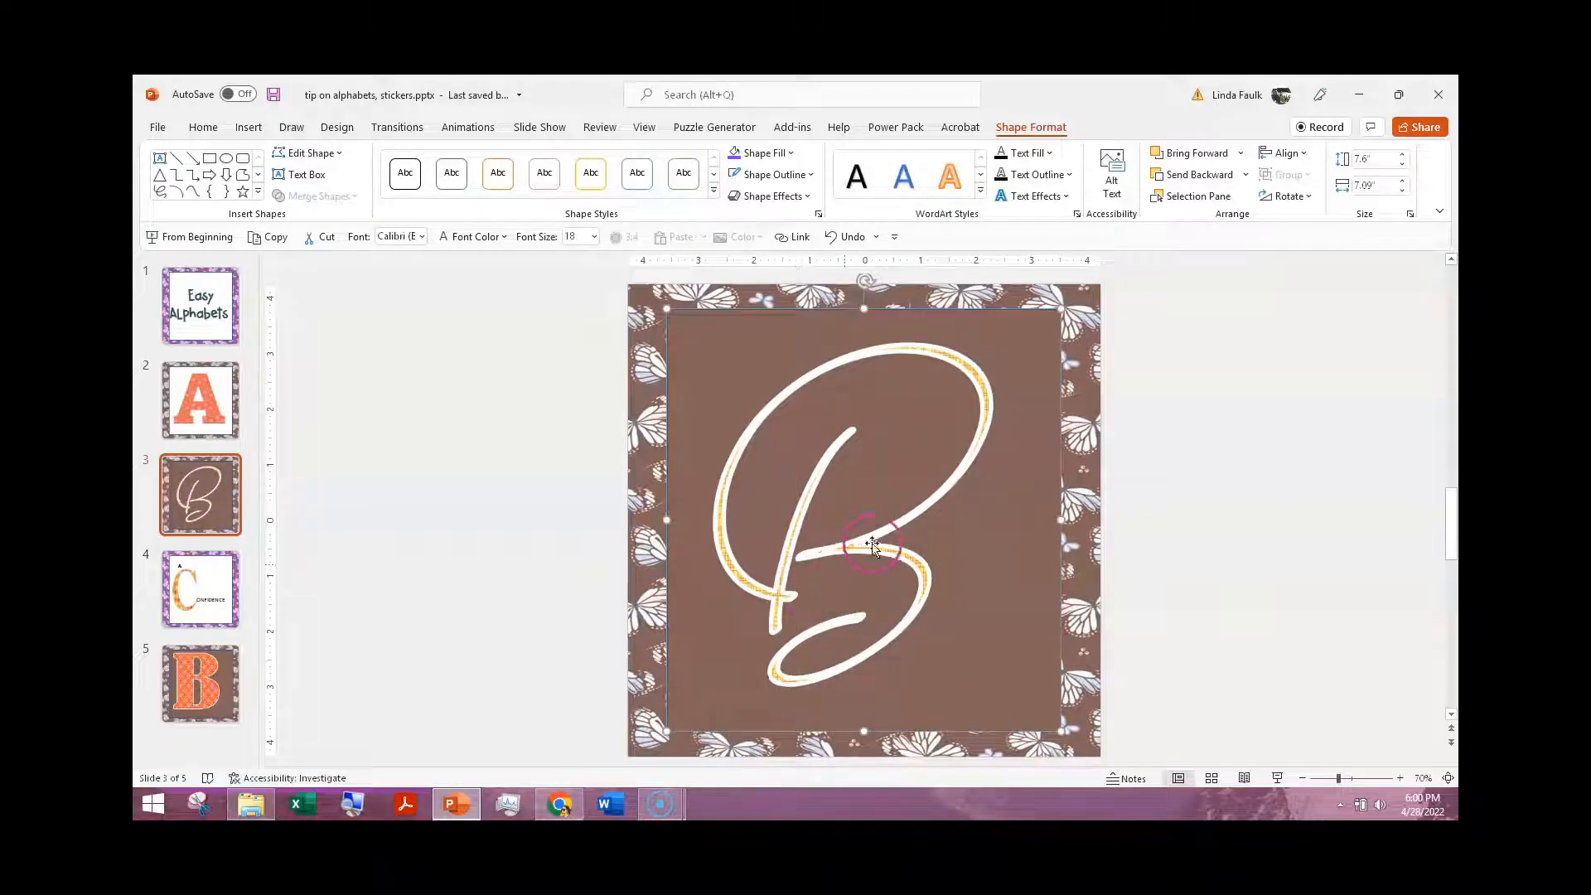
pyautogui.click(797, 174)
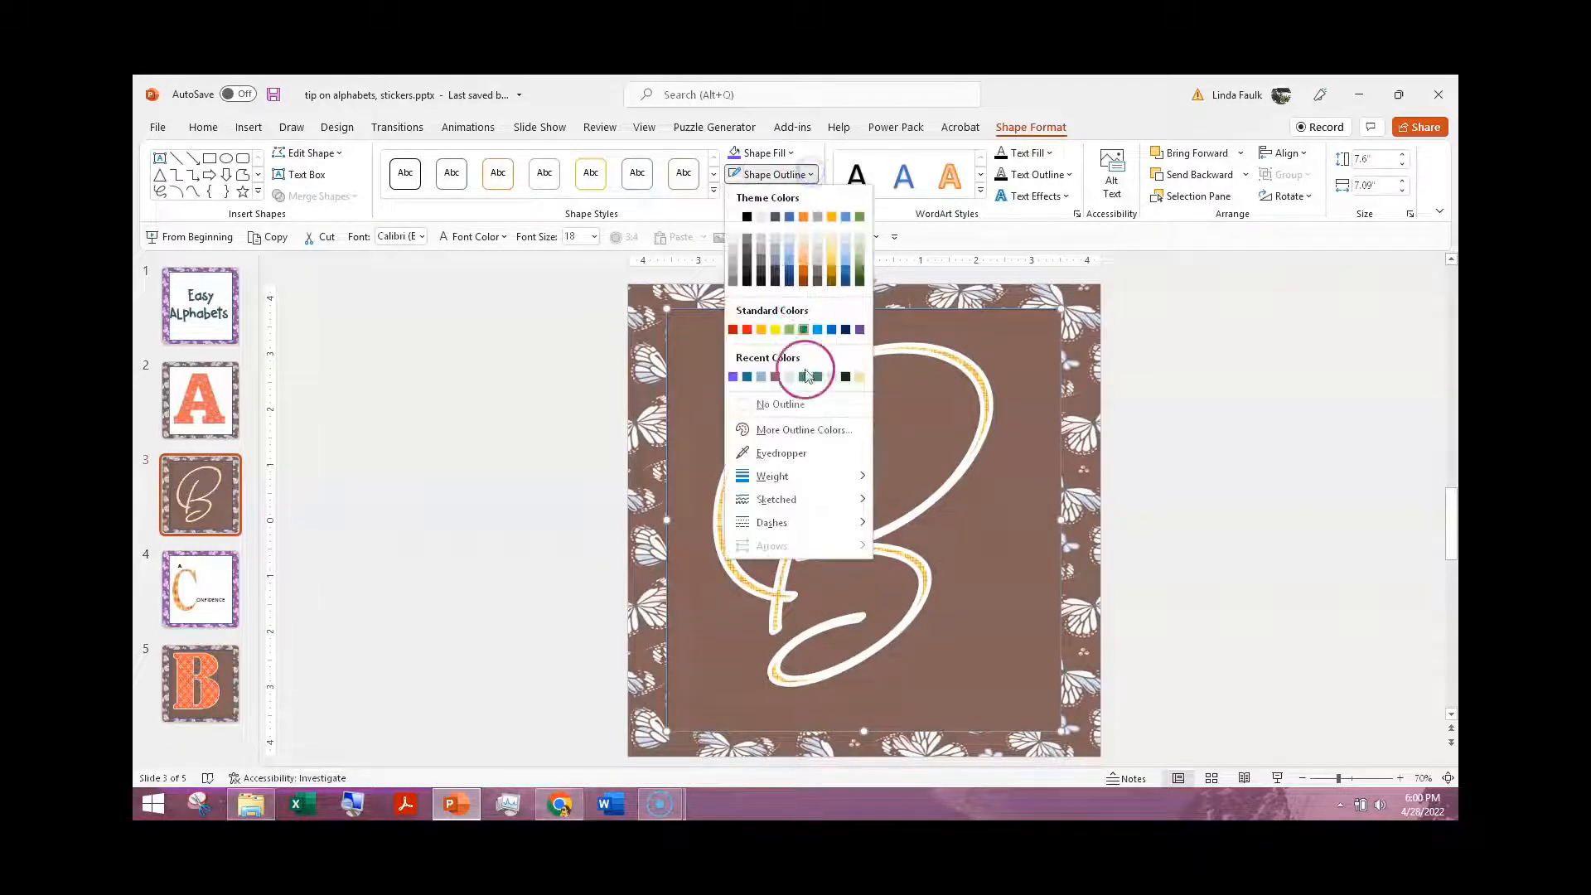
pyautogui.moveTo(825, 488)
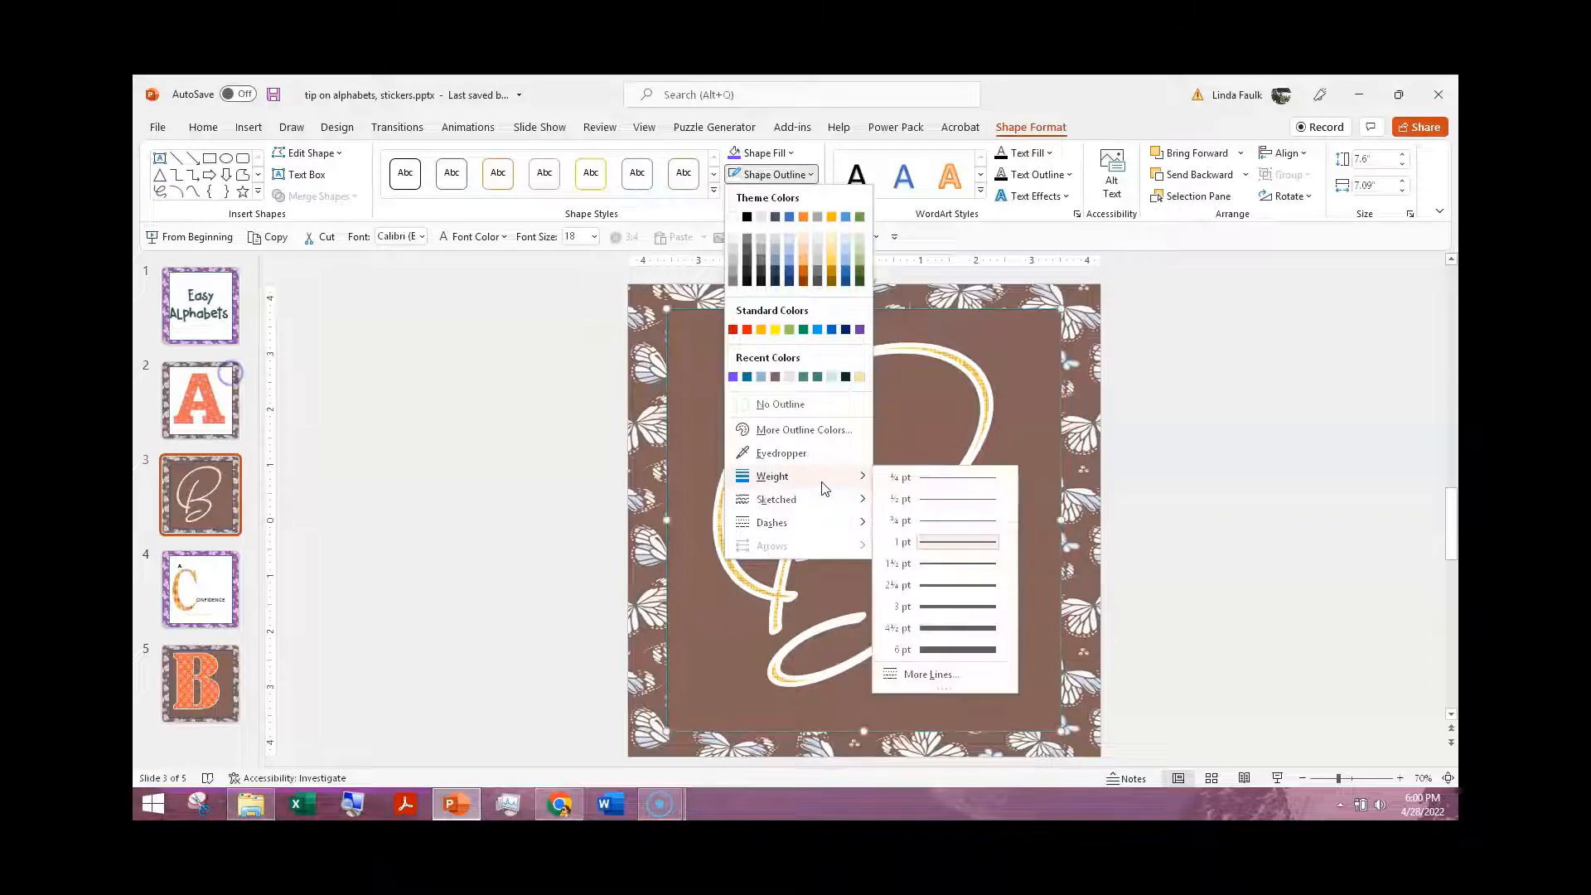
pyautogui.click(960, 611)
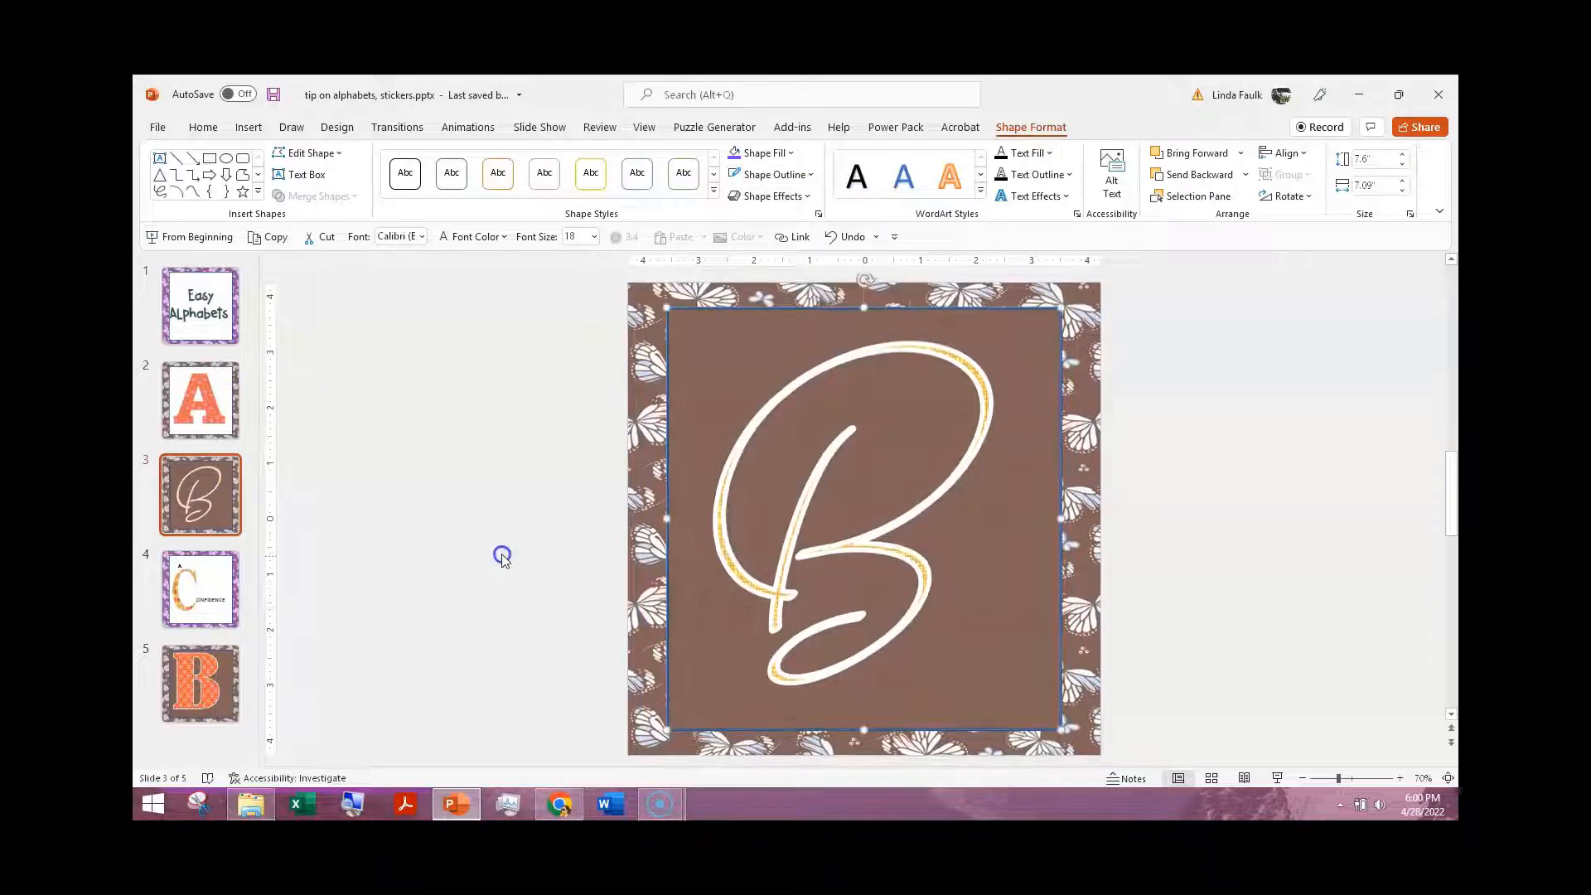
# Step: Reduce the weight of the white outline around the script B
pyautogui.click(594, 469)
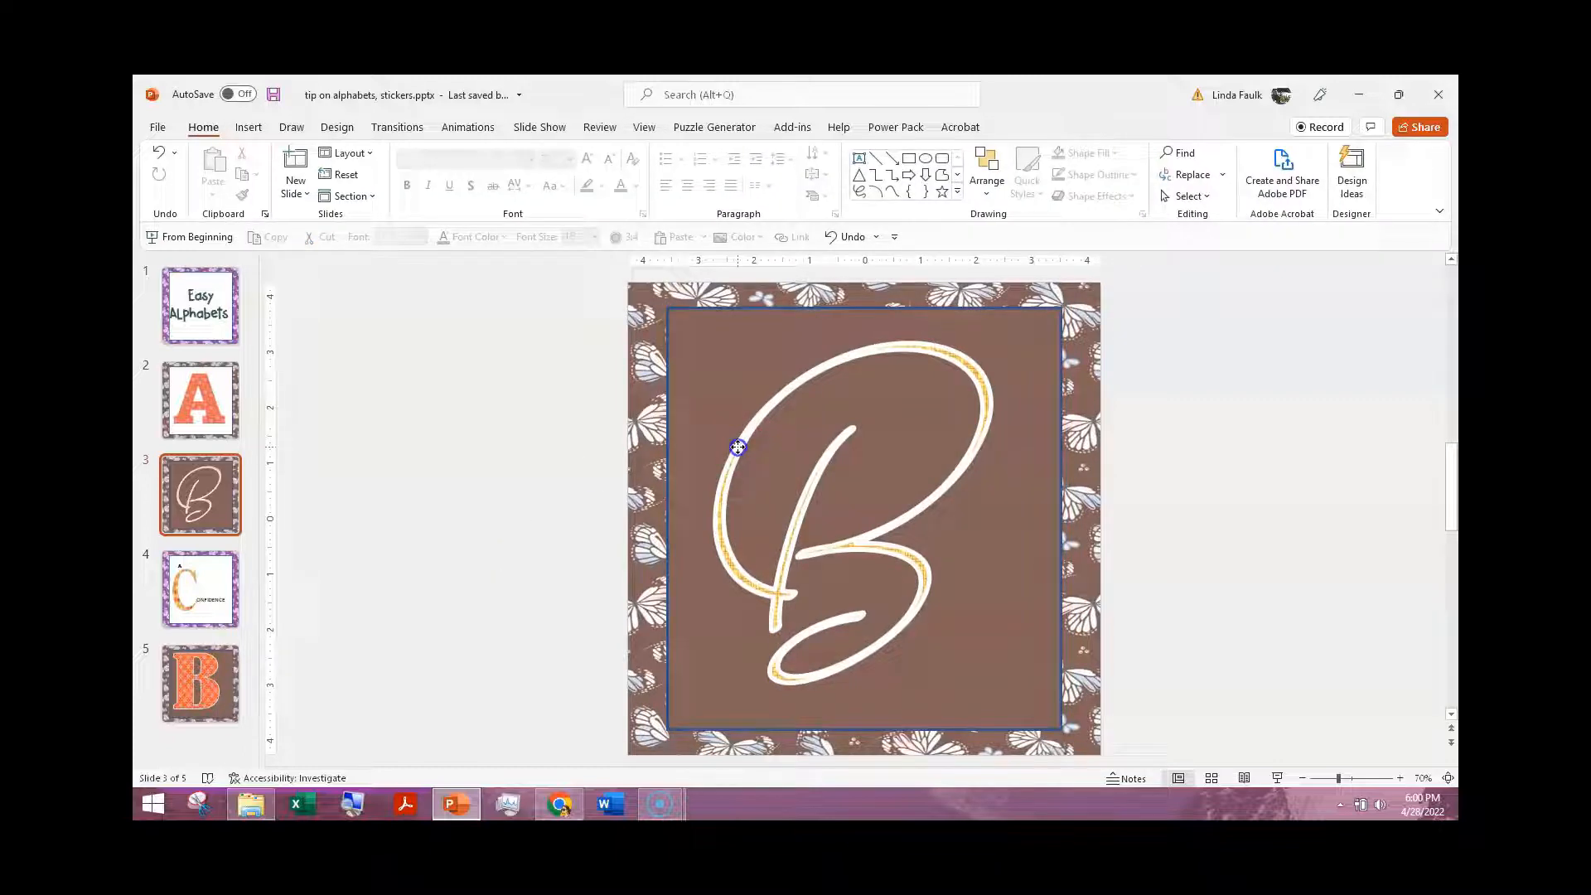
pyautogui.doubleClick(738, 448)
pyautogui.click(810, 174)
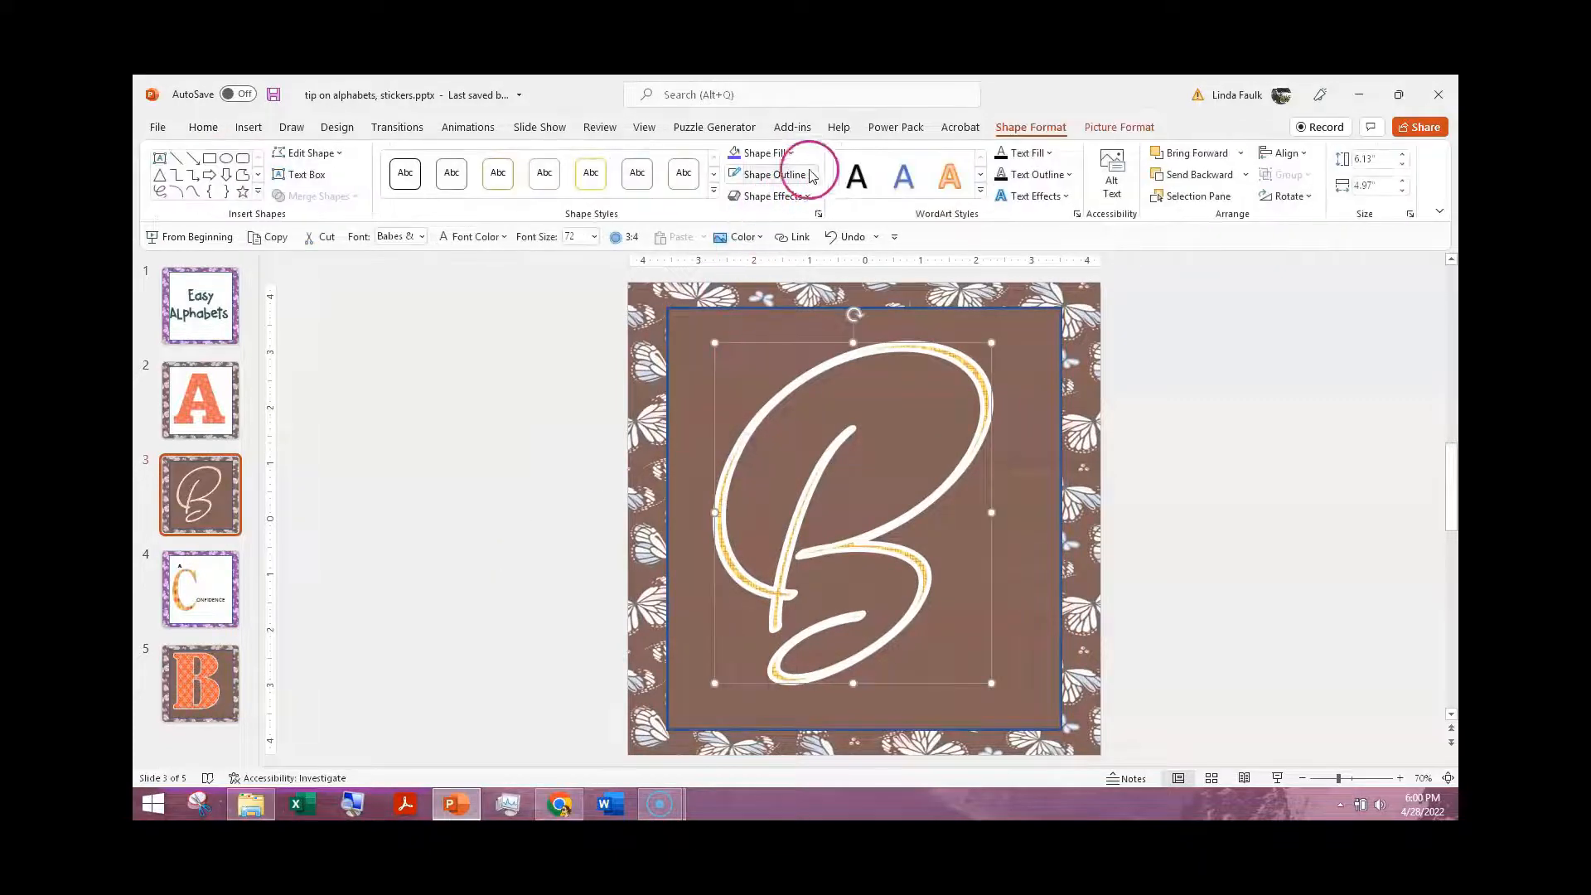
pyautogui.click(539, 559)
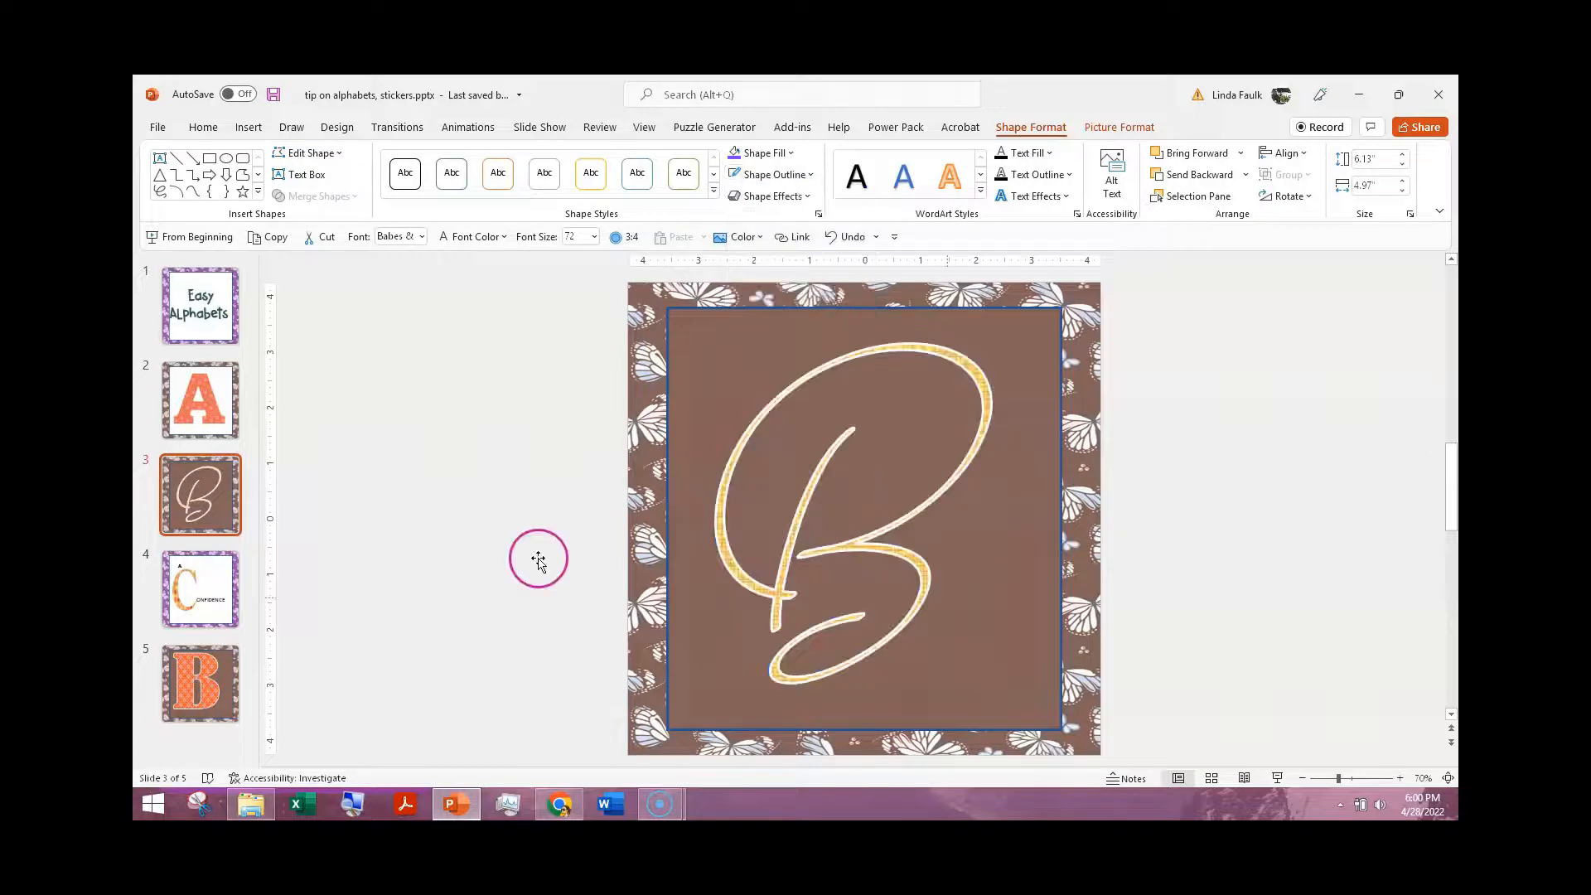
pyautogui.click(520, 551)
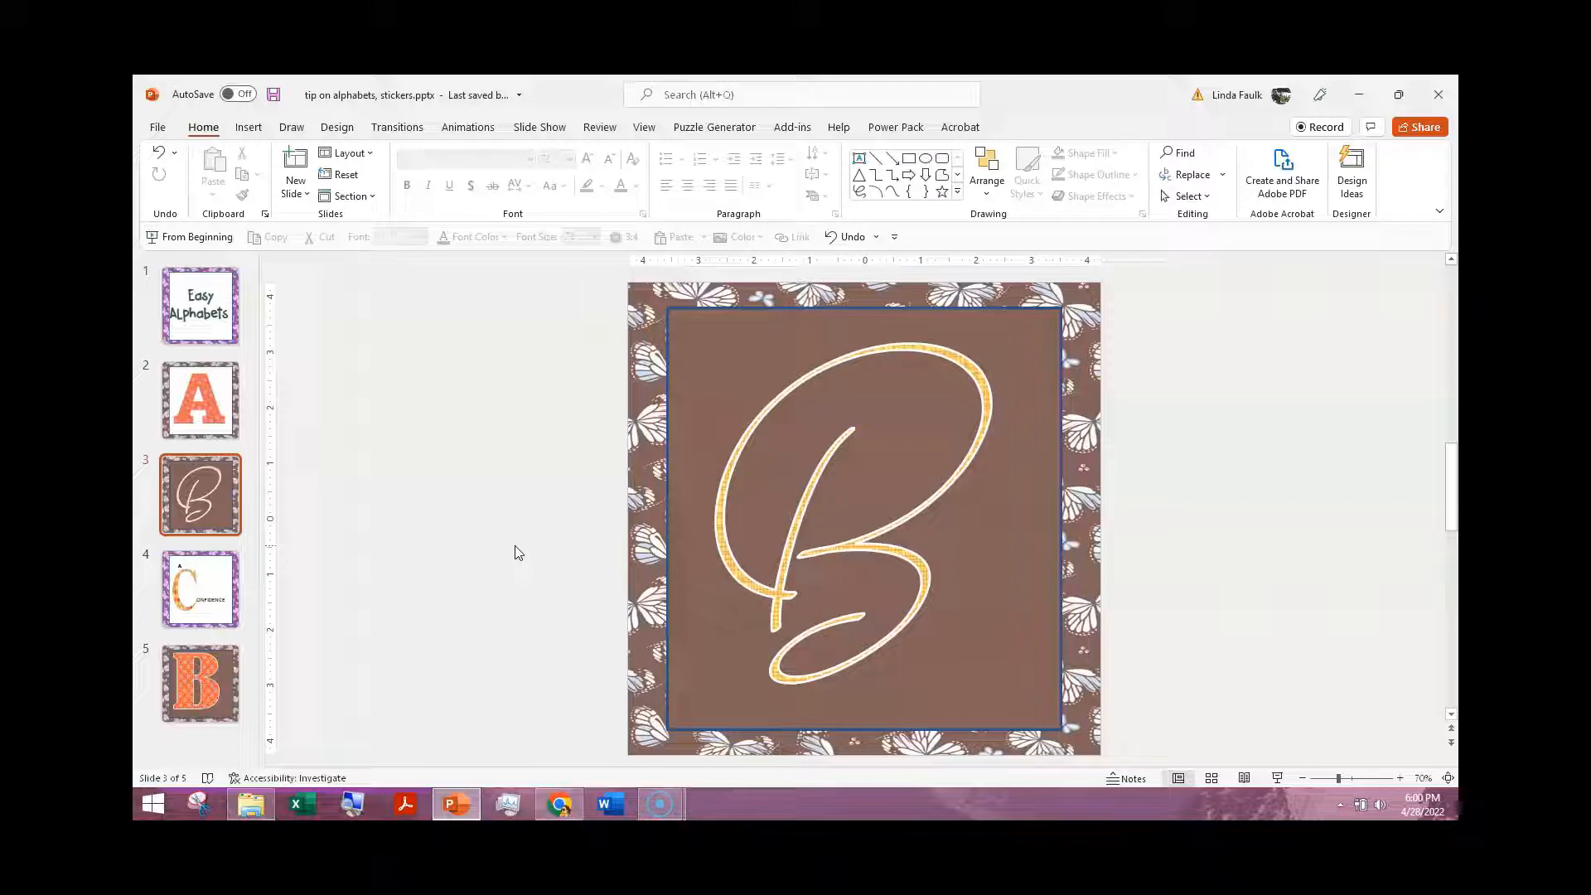
# Step: Turn on Tile picture as texture for the script B's picture fill
pyautogui.click(201, 737)
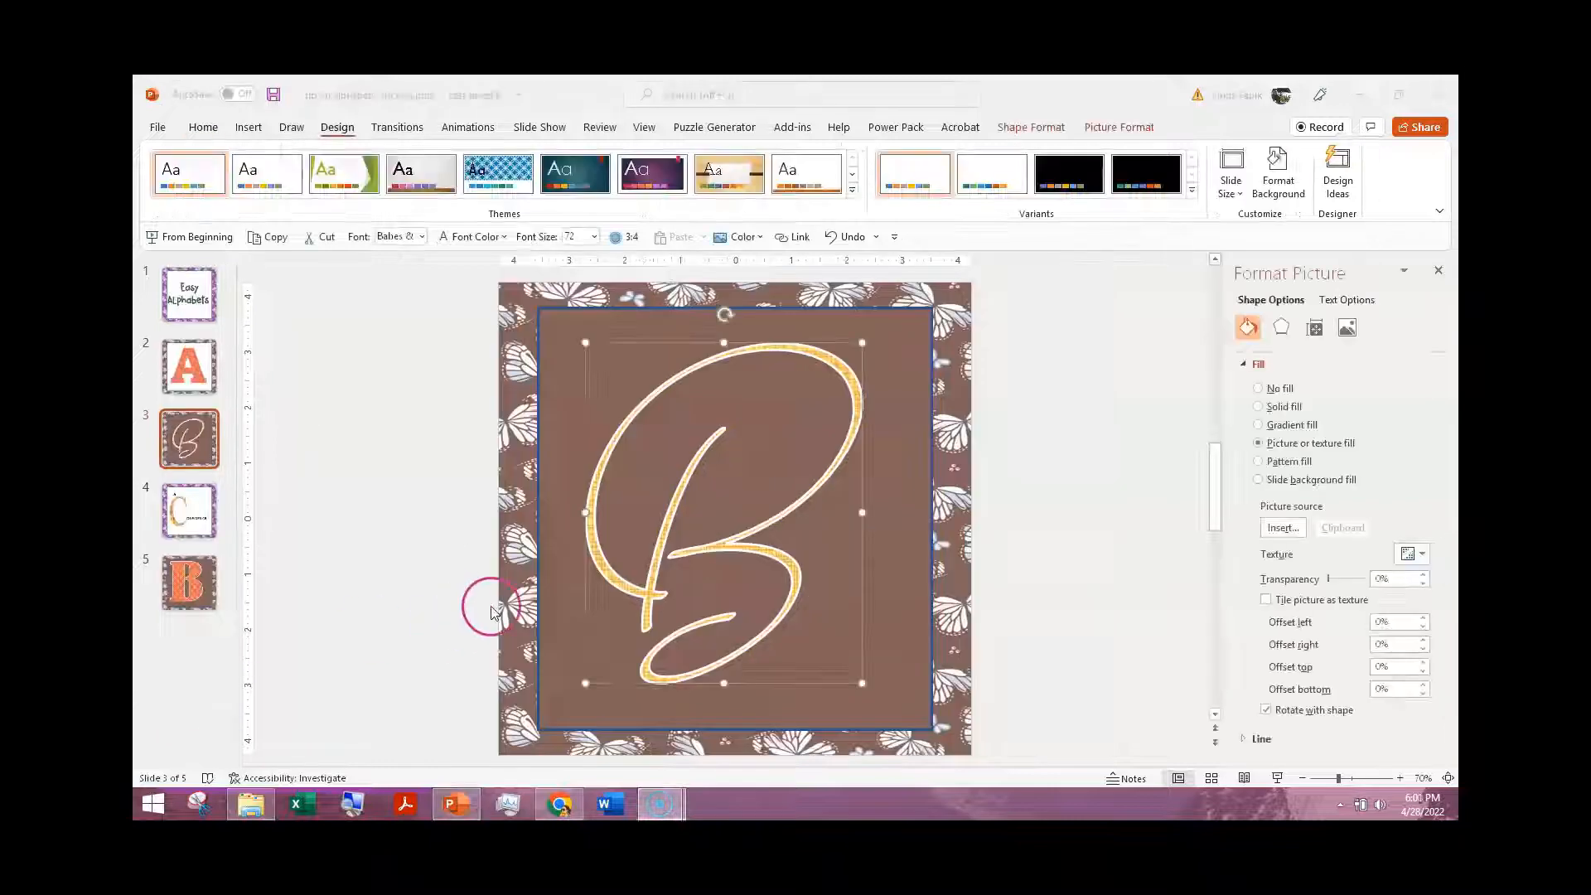
pyautogui.click(627, 590)
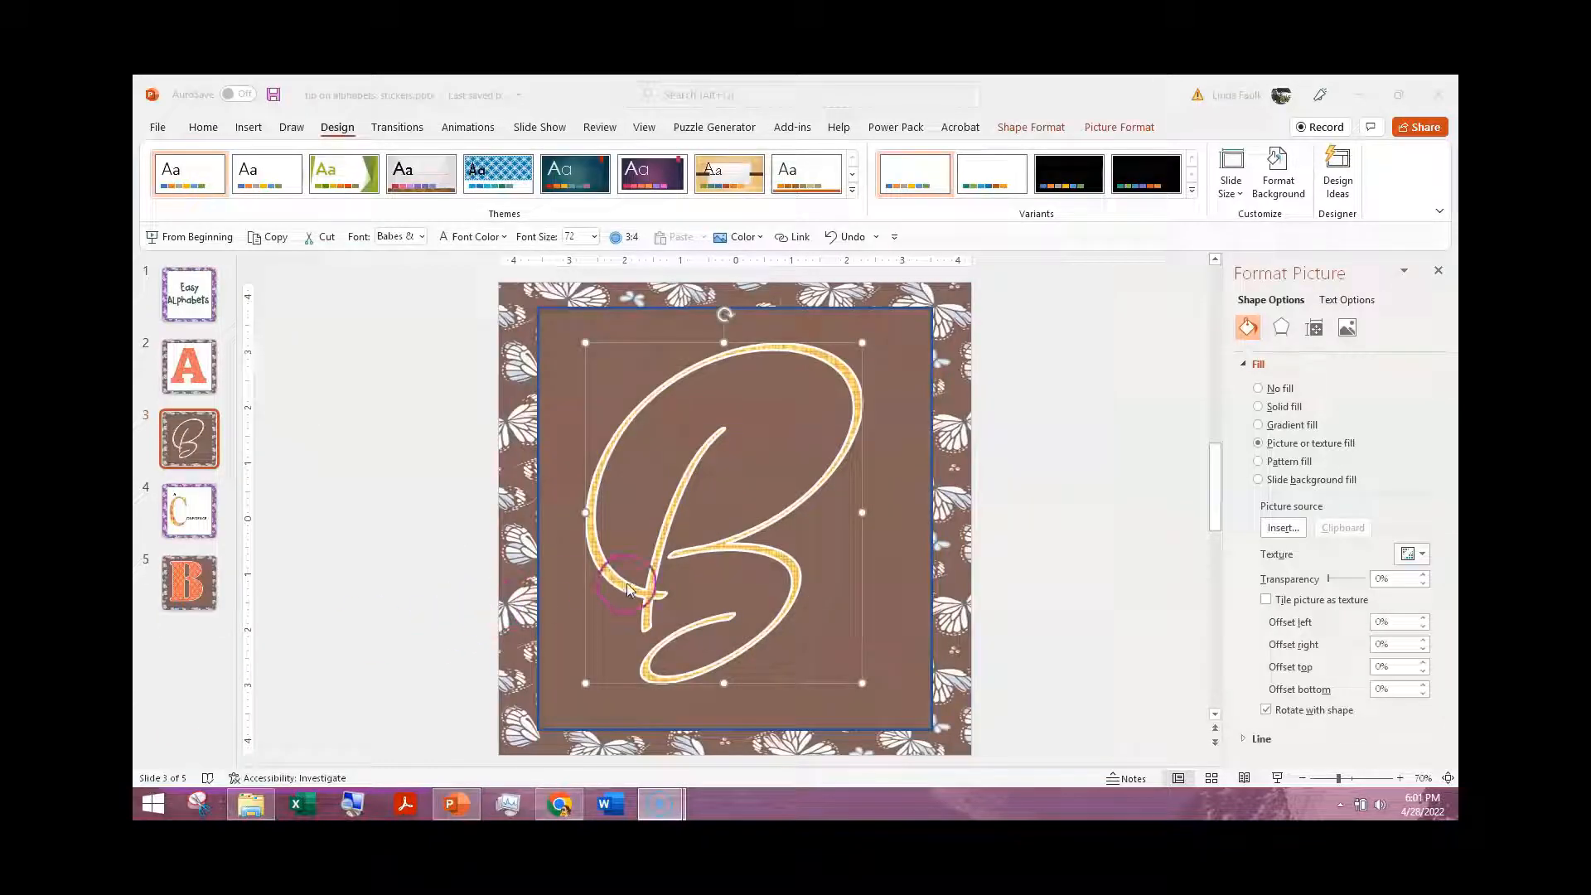
pyautogui.click(608, 575)
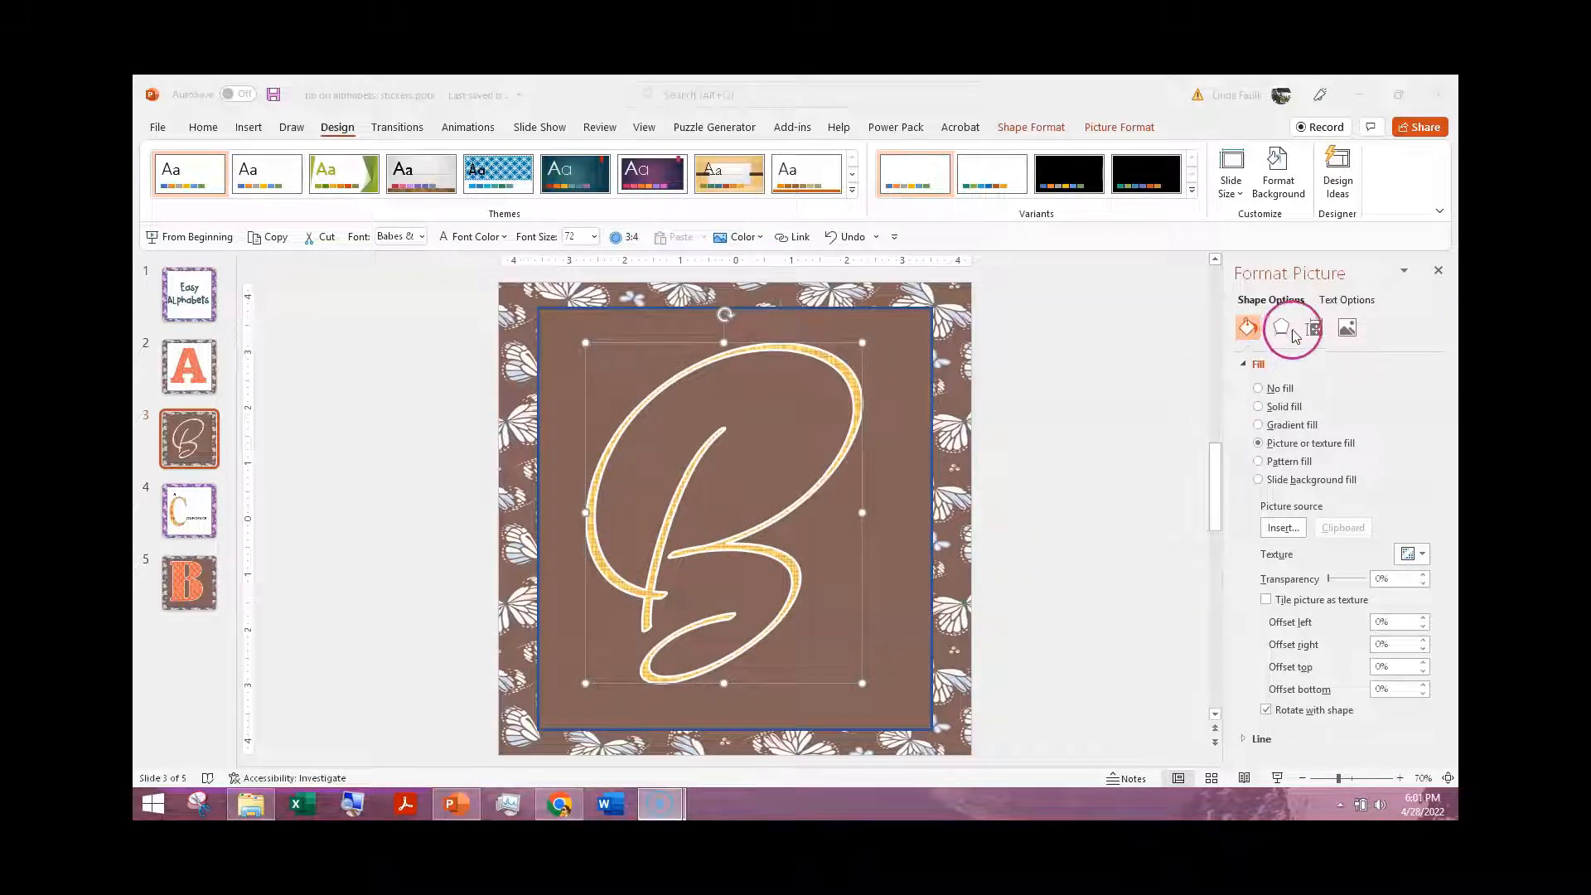
pyautogui.click(1267, 601)
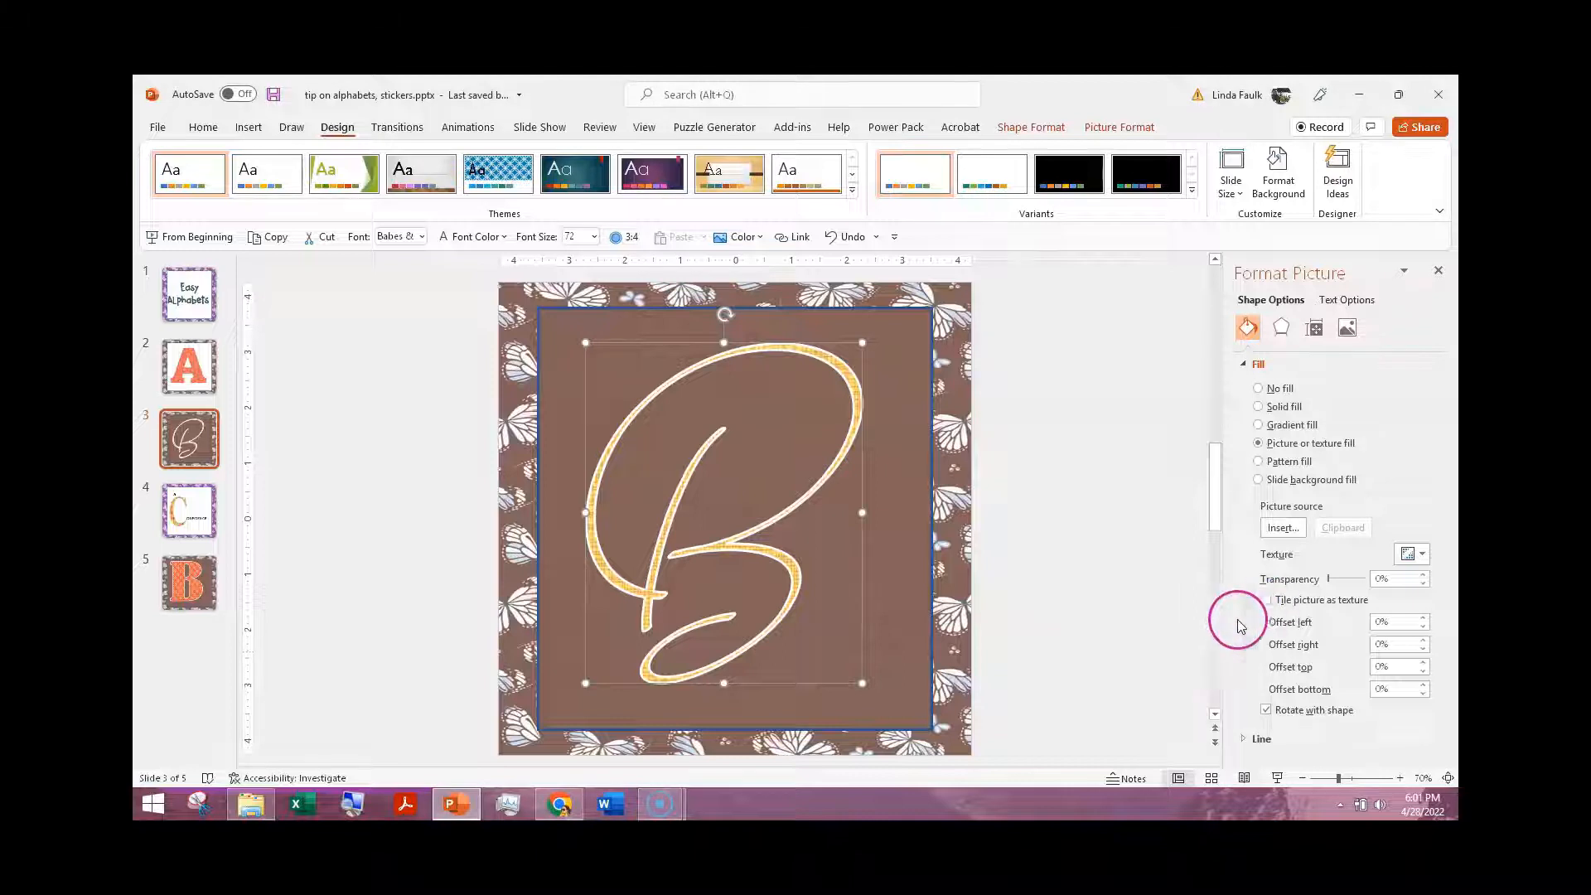
pyautogui.click(1266, 600)
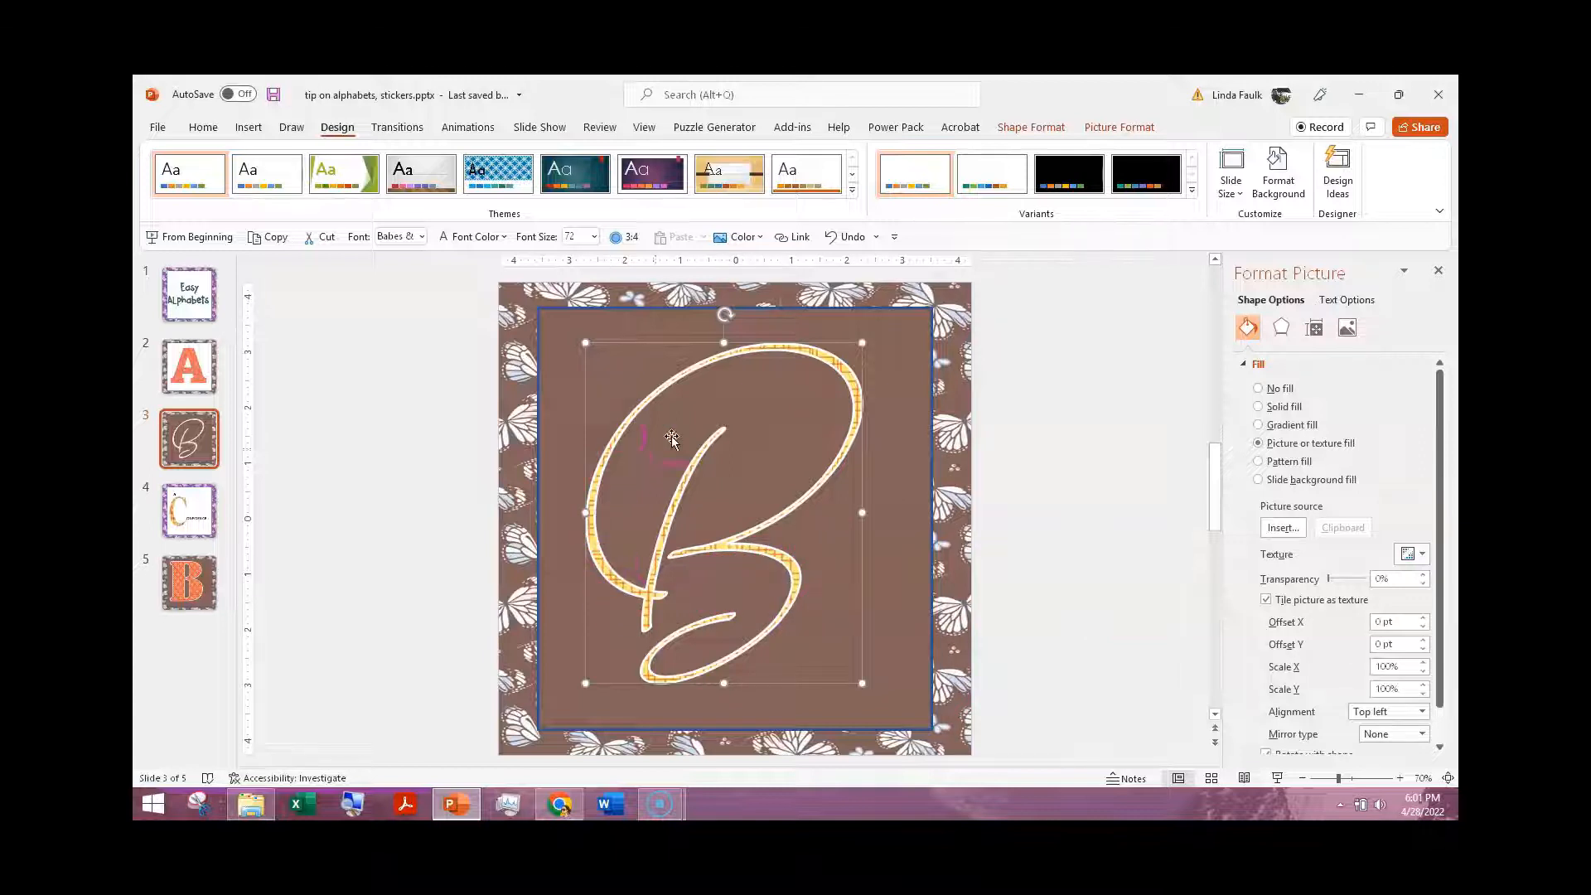
# Step: Save the brown panel shape on slide 3 as a PNG picture named B on the Desktop, replacing the existing file
pyautogui.rightClick(771, 605)
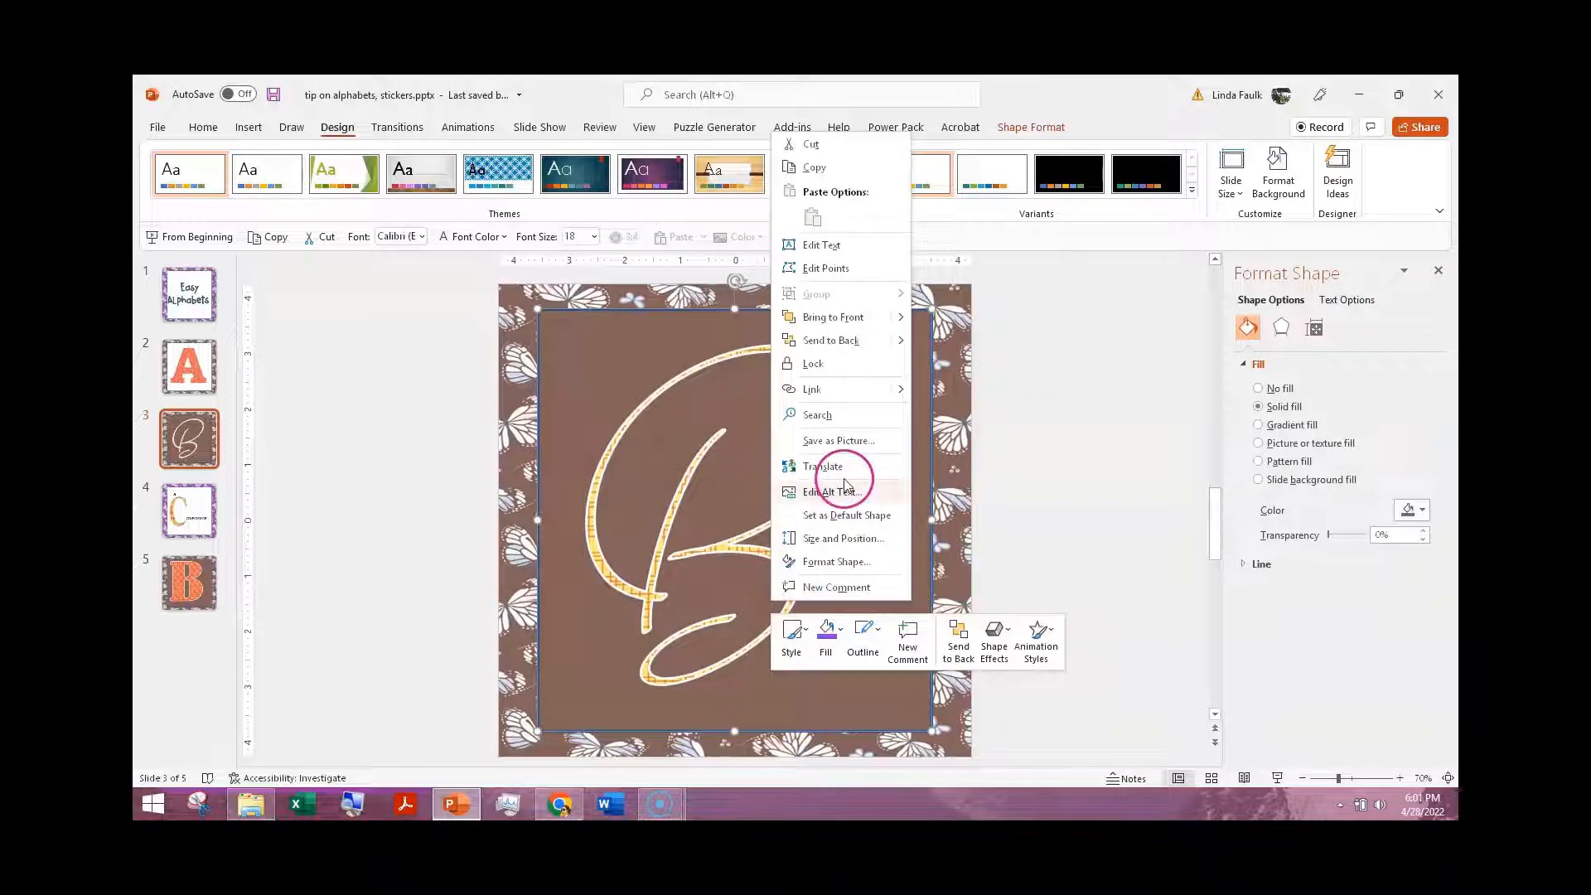
pyautogui.click(844, 440)
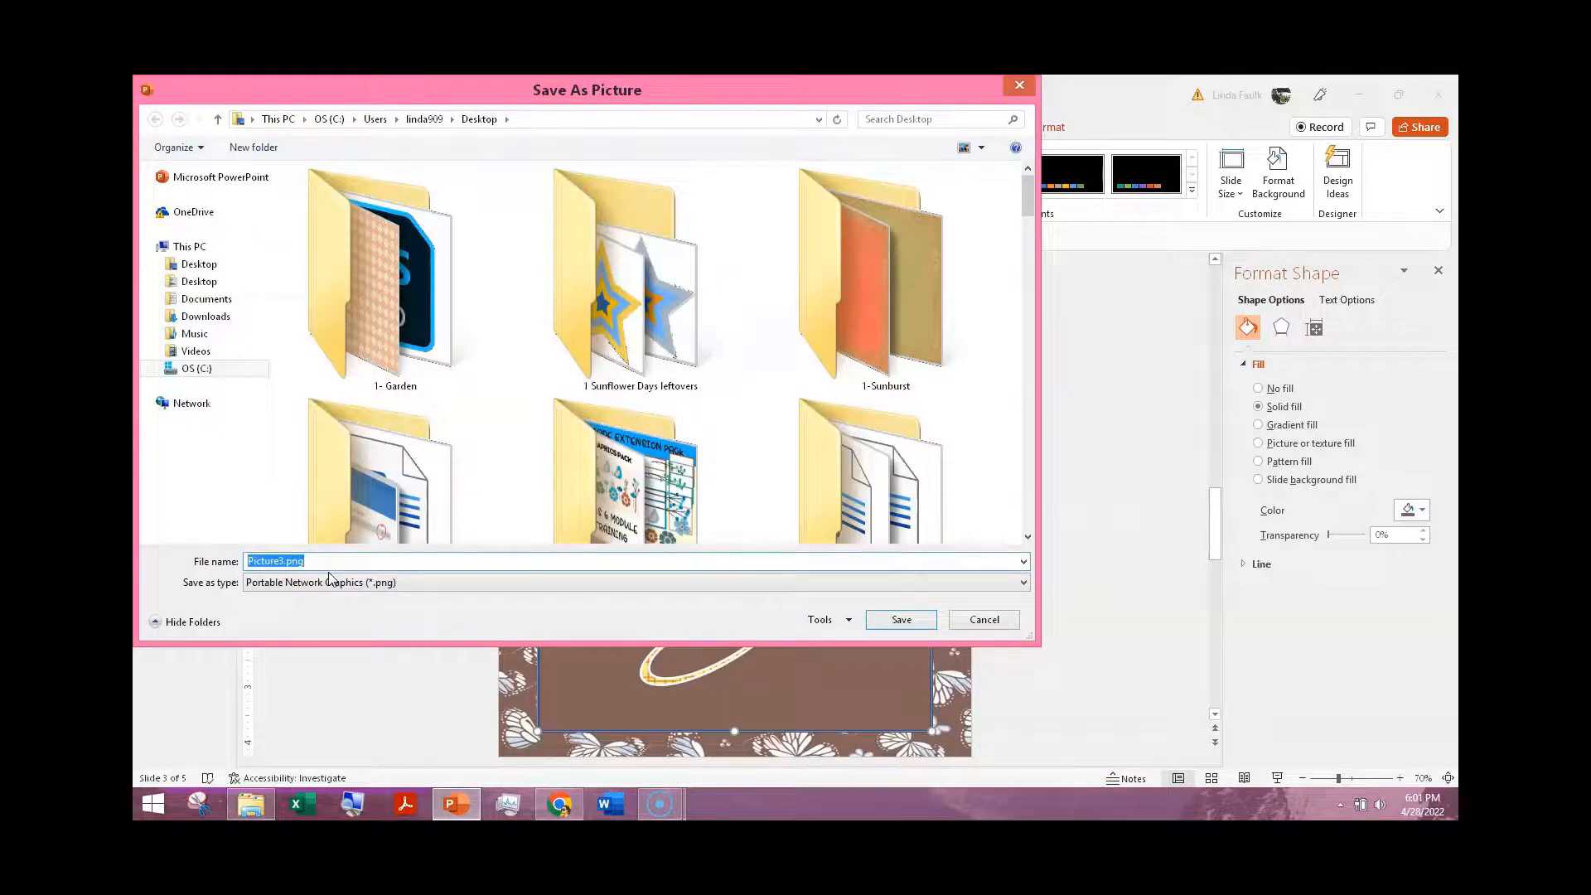
pyautogui.write('B')
pyautogui.click(1130, 644)
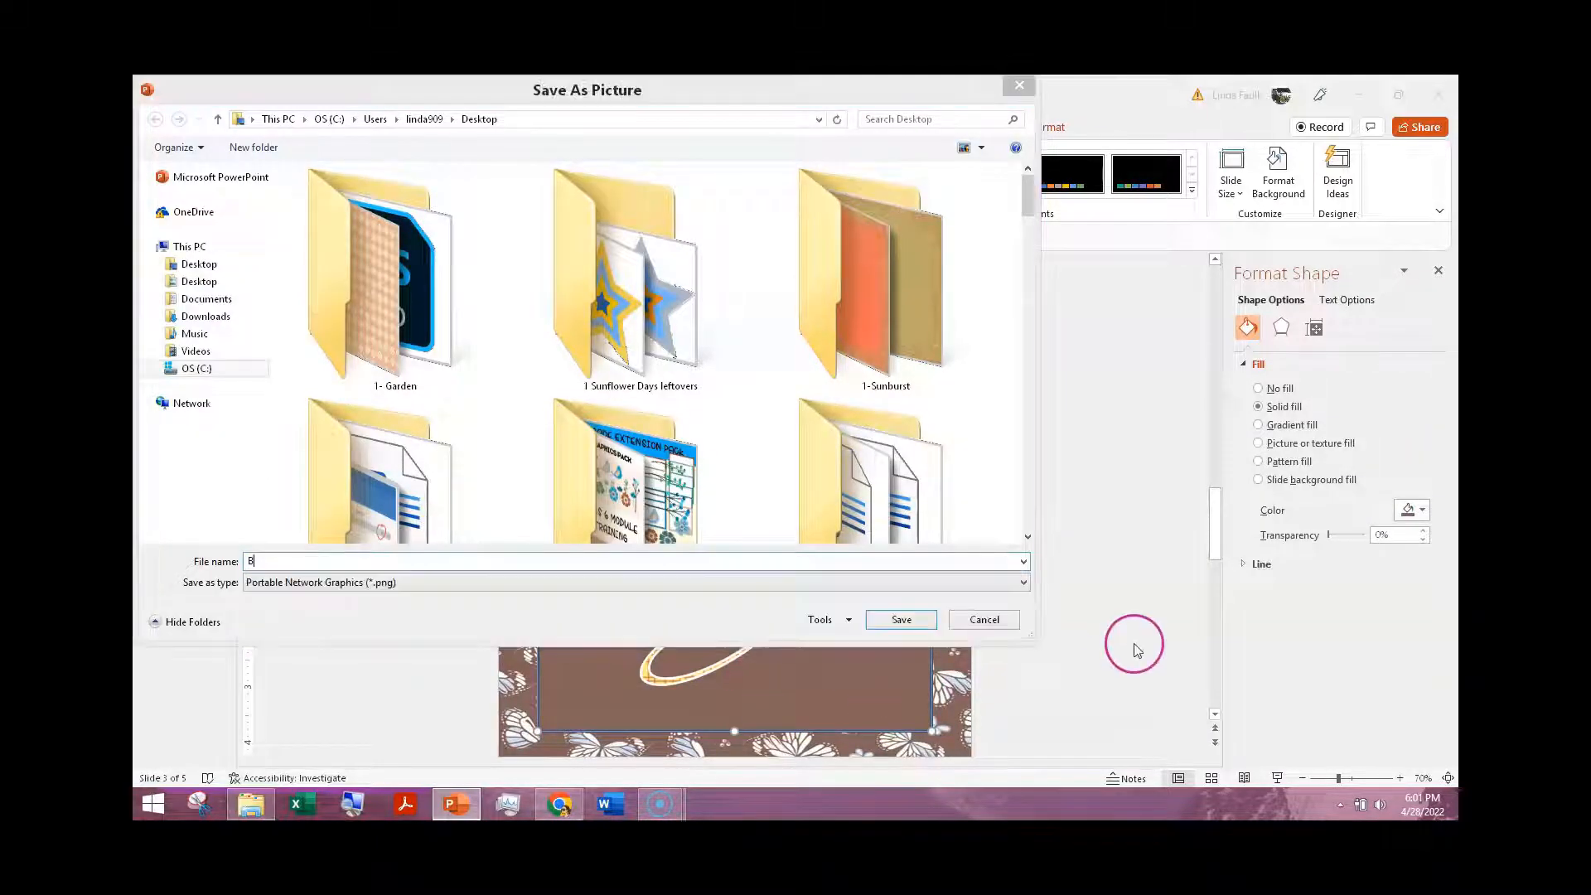
pyautogui.click(903, 620)
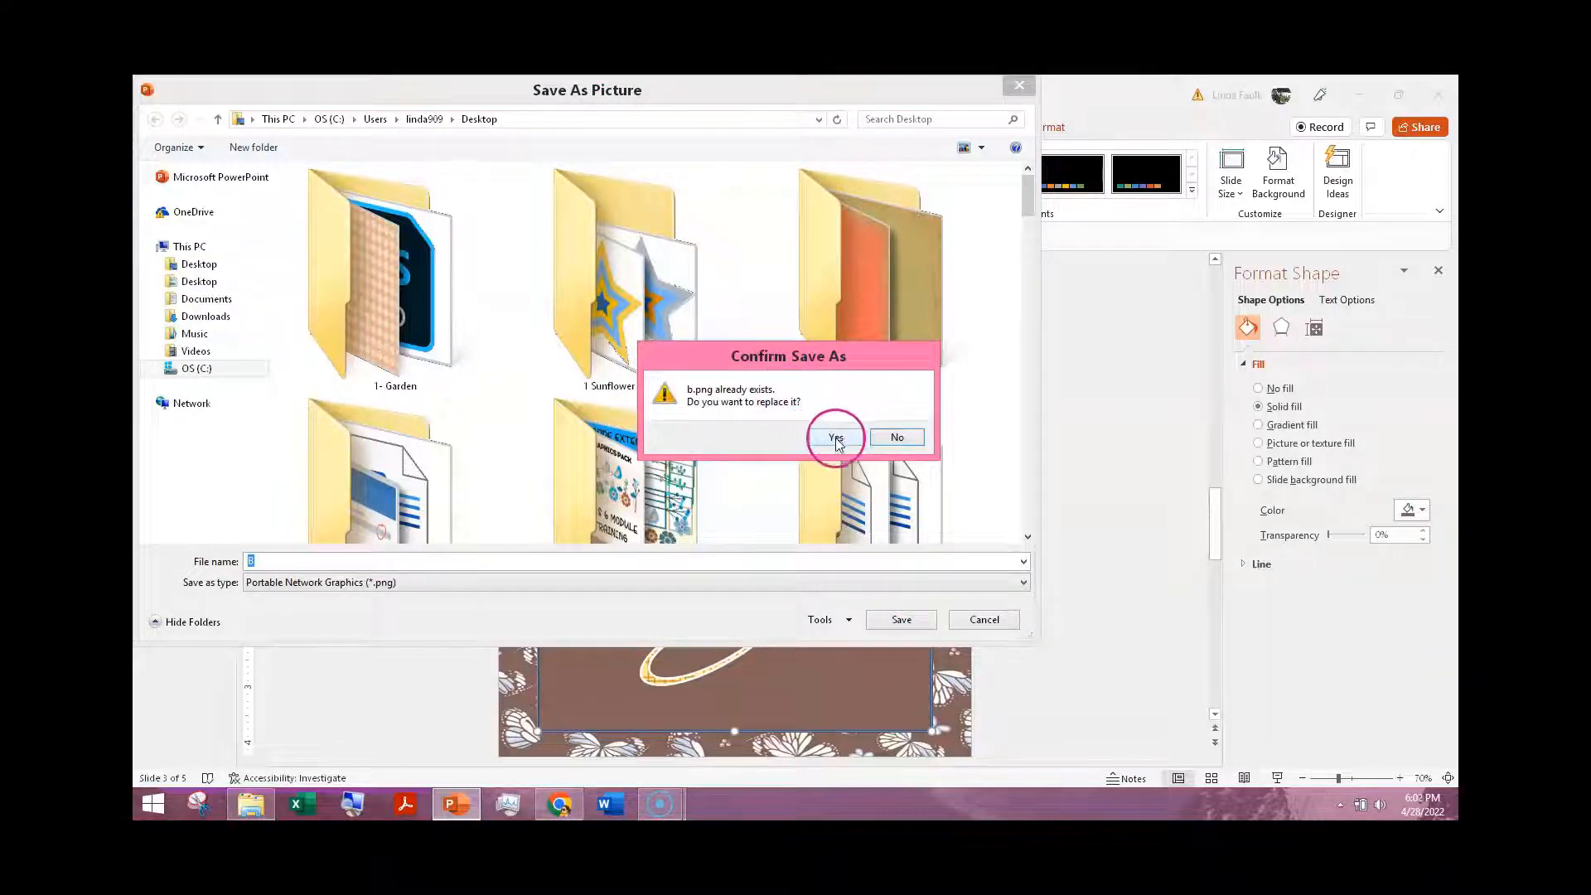
pyautogui.click(837, 439)
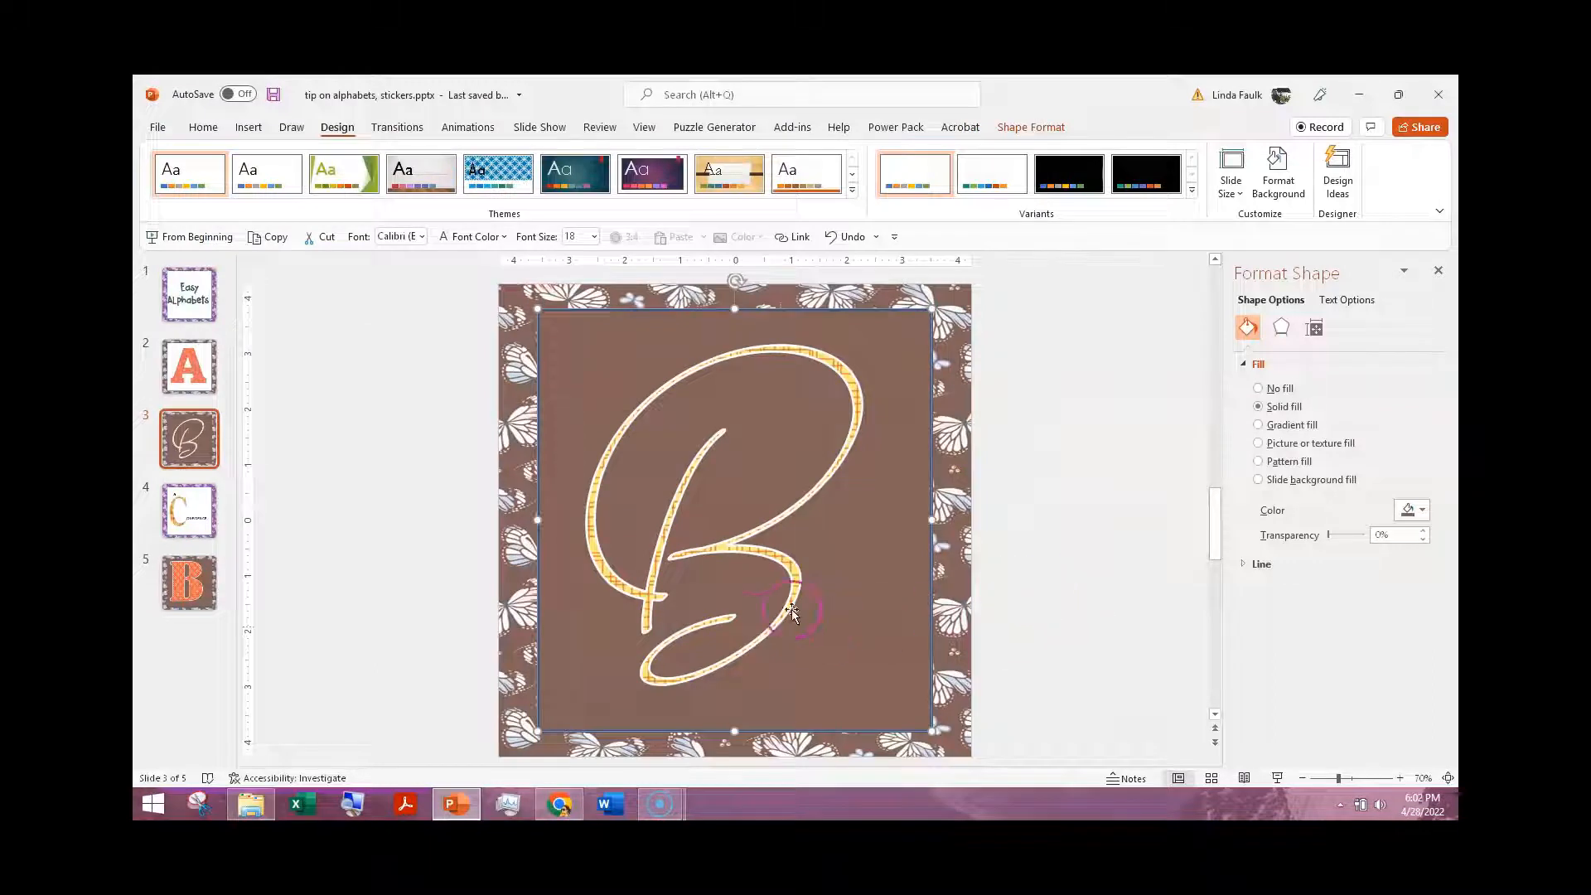
# Step: Select the orange patterned letter A on slide 2
pyautogui.click(196, 400)
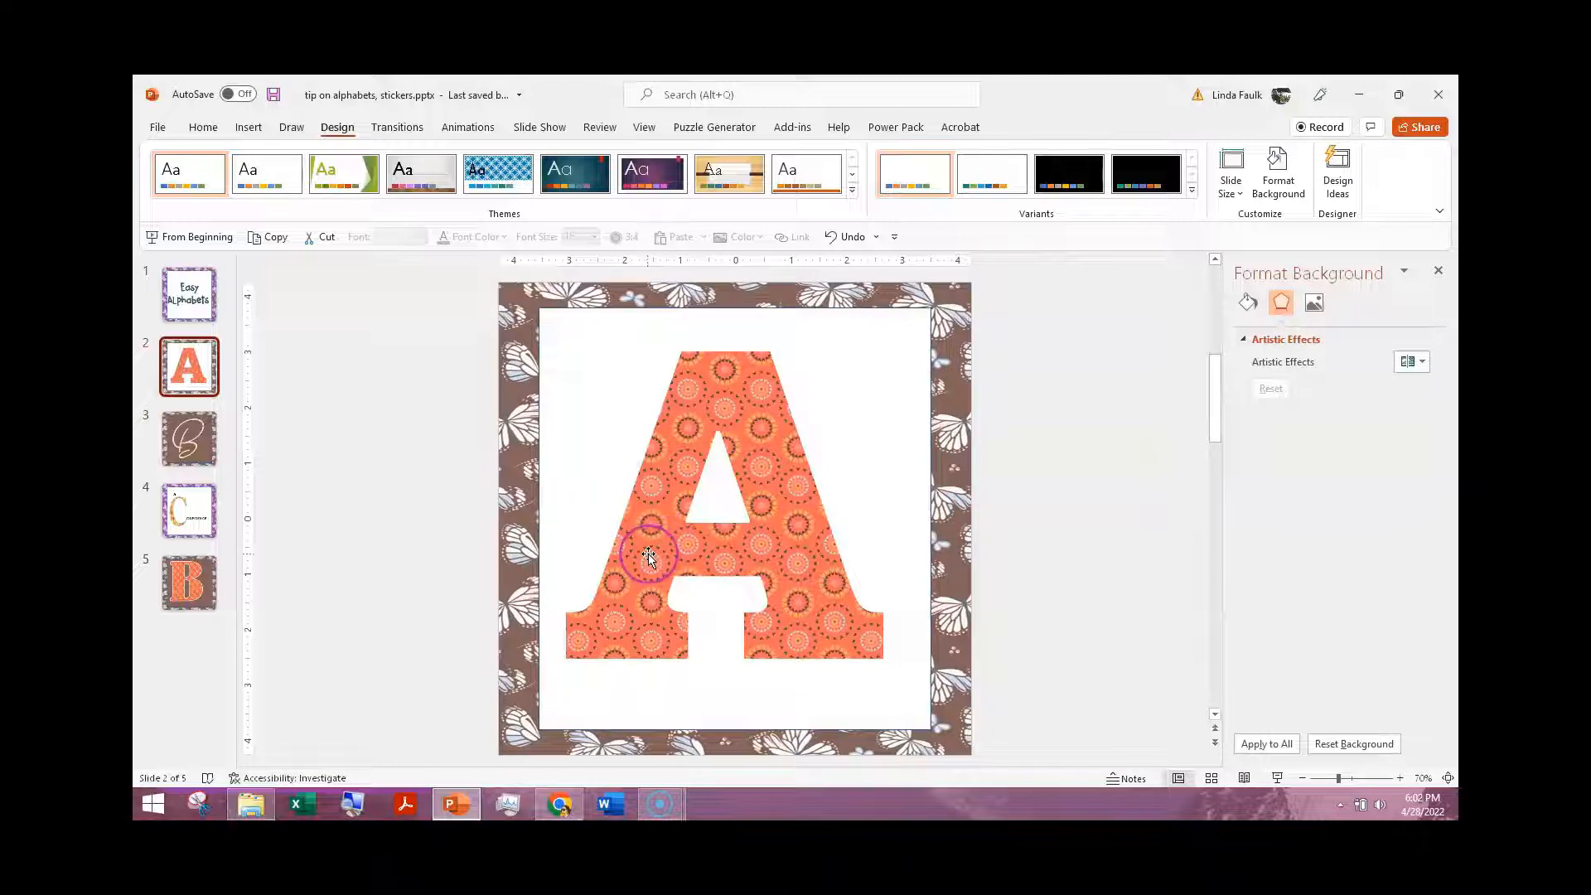
pyautogui.click(647, 555)
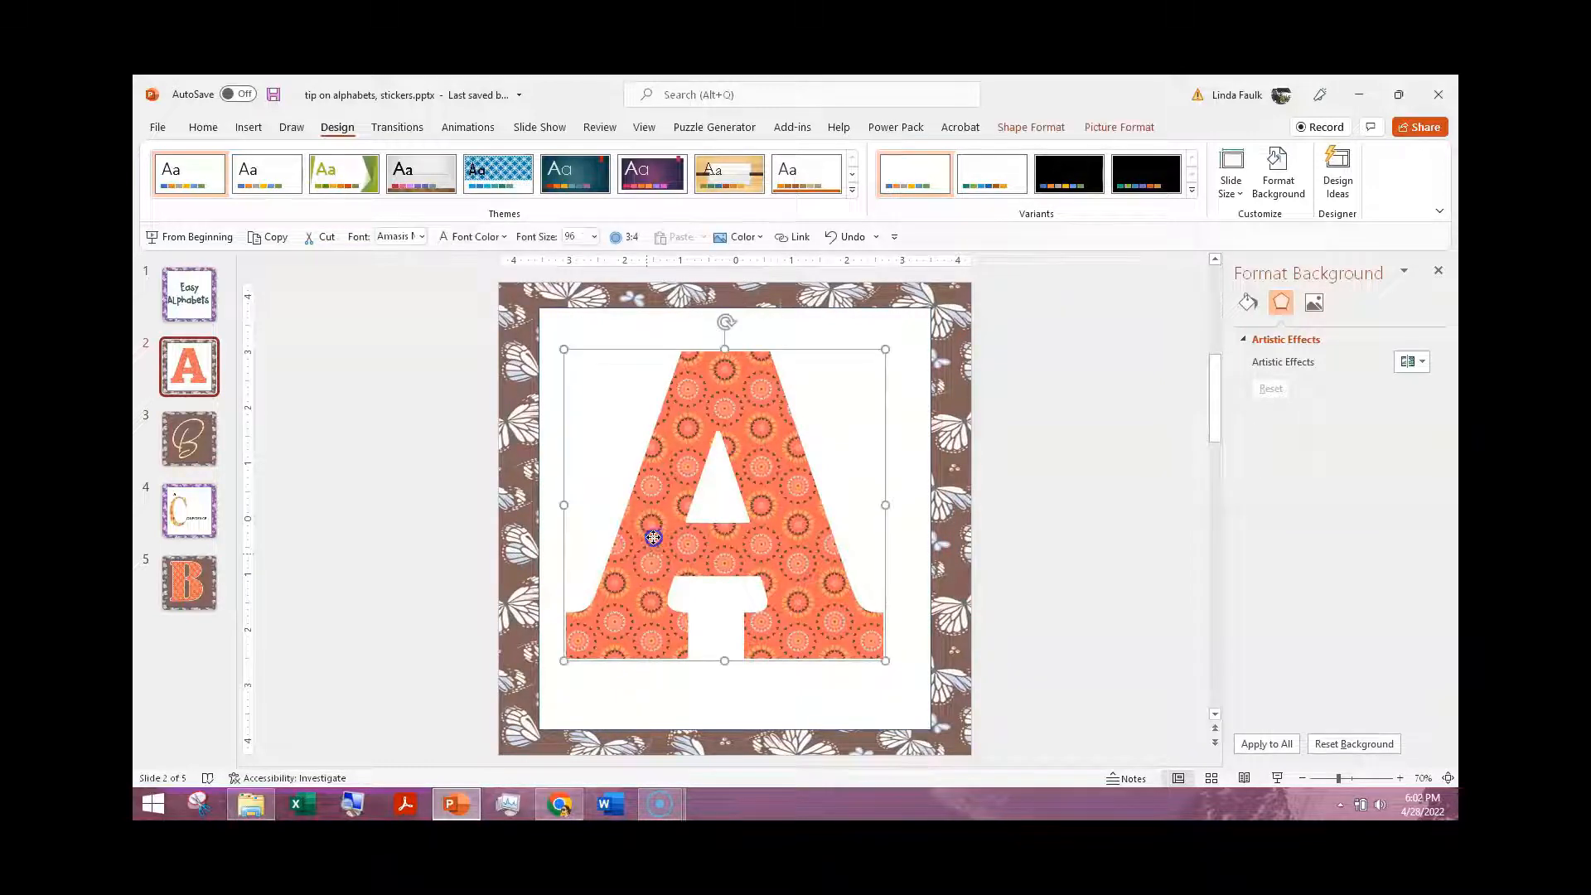